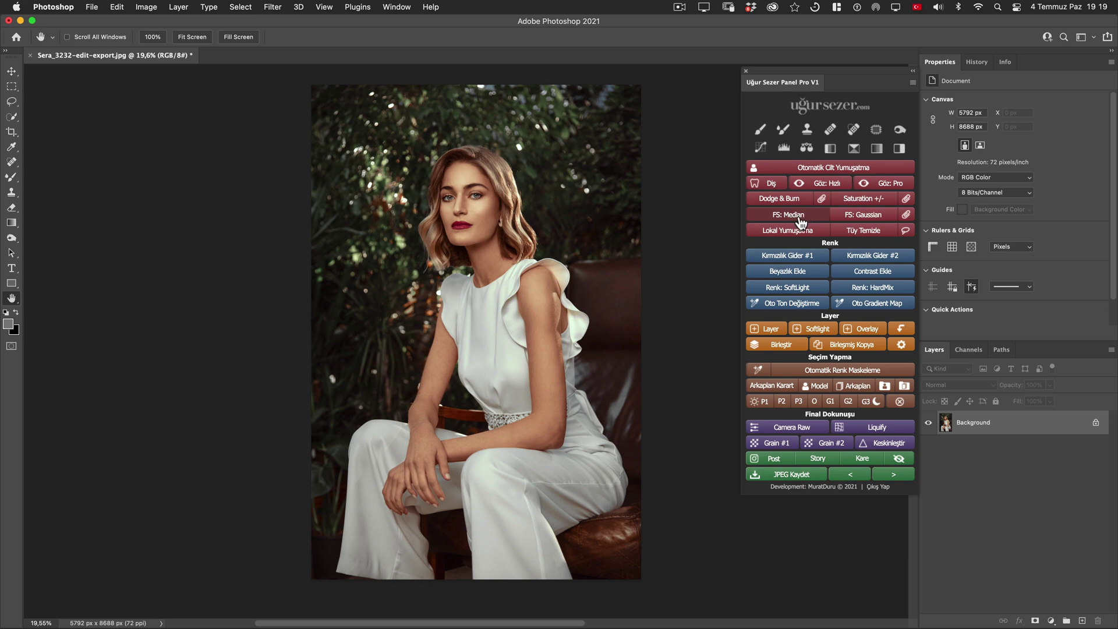
Zoom in on the model's face to inspect her skin up close
{"action": "left_click_drag", "start_coordinate": [484, 196], "coordinate": [533, 197]}
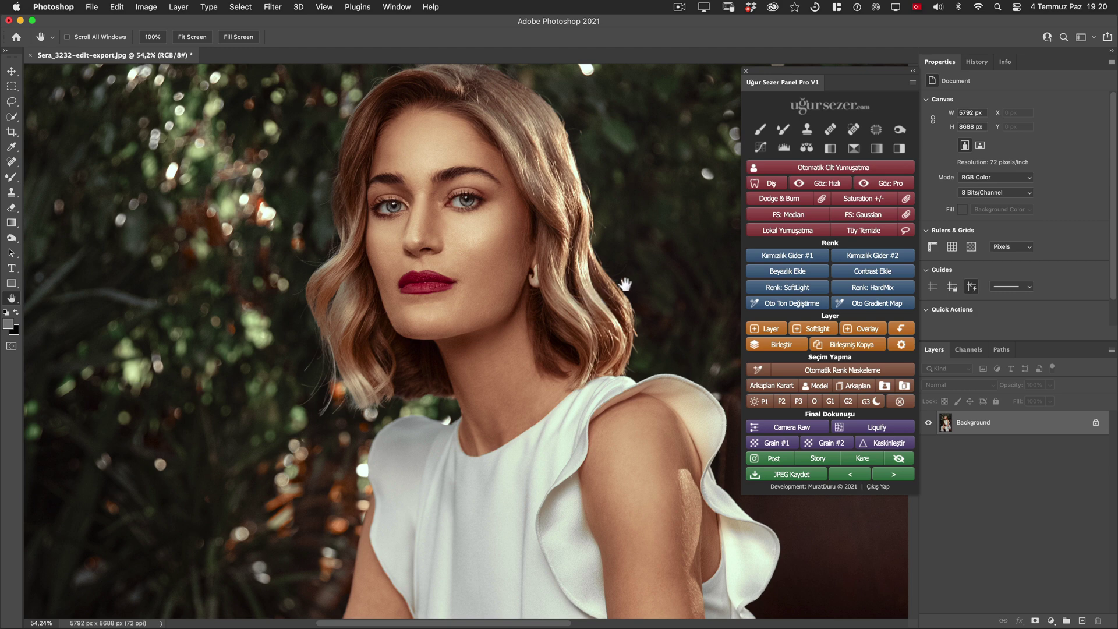
Zoom out, pan down over the dress and arms, then zoom into the upper arm
{"action": "scroll", "coordinate": [563, 272], "scroll_direction": "down", "scroll_amount": 3}
{"action": "left_click_drag", "start_coordinate": [563, 318], "coordinate": [543, 287]}
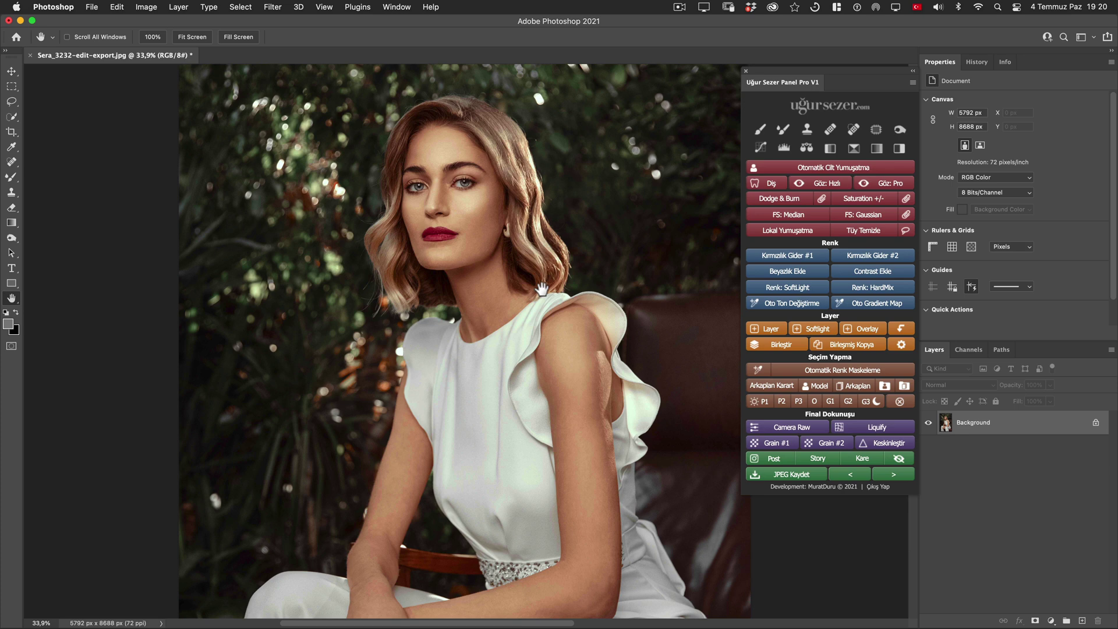
{"action": "mouse_move", "coordinate": [550, 378]}
{"action": "left_mouse_down"}
{"action": "mouse_move", "coordinate": [527, 327]}
{"action": "mouse_move", "coordinate": [575, 363]}
{"action": "left_mouse_up"}
{"action": "scroll", "coordinate": [534, 319], "scroll_direction": "down", "scroll_amount": 2}
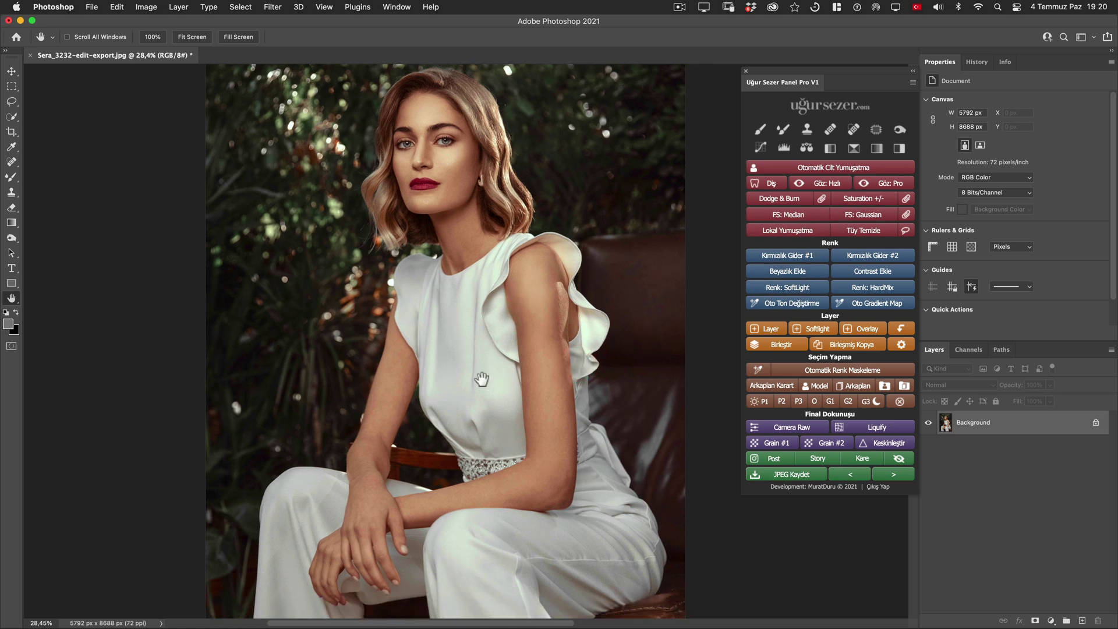
{"action": "scroll", "coordinate": [472, 372], "scroll_direction": "down", "scroll_amount": 3}
{"action": "left_click_drag", "start_coordinate": [466, 364], "coordinate": [441, 282]}
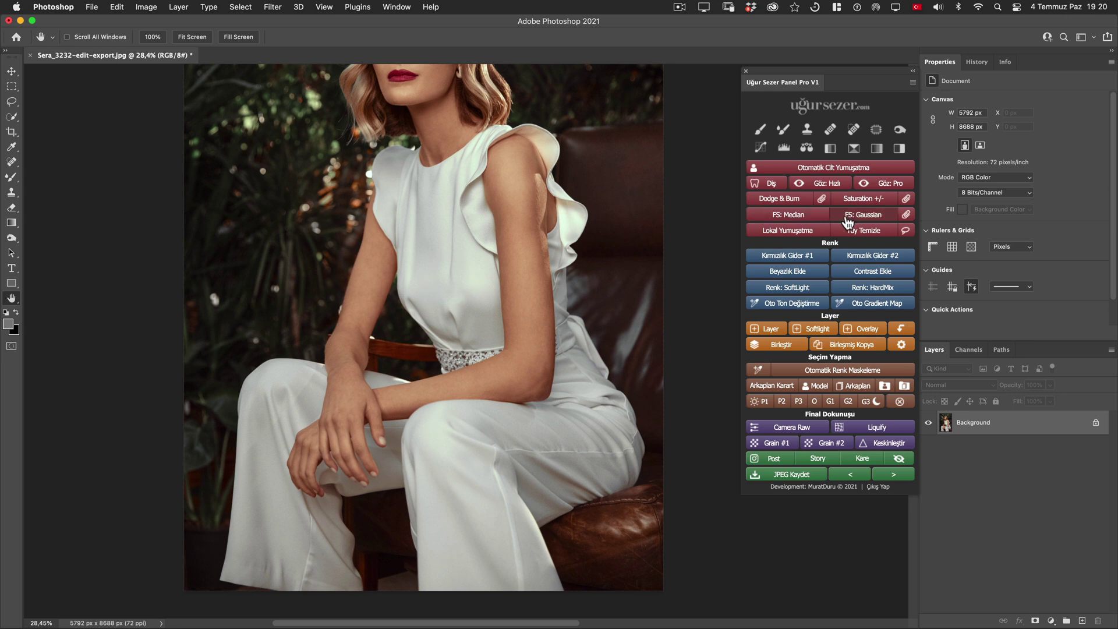
{"action": "left_click_drag", "start_coordinate": [523, 290], "coordinate": [568, 293]}
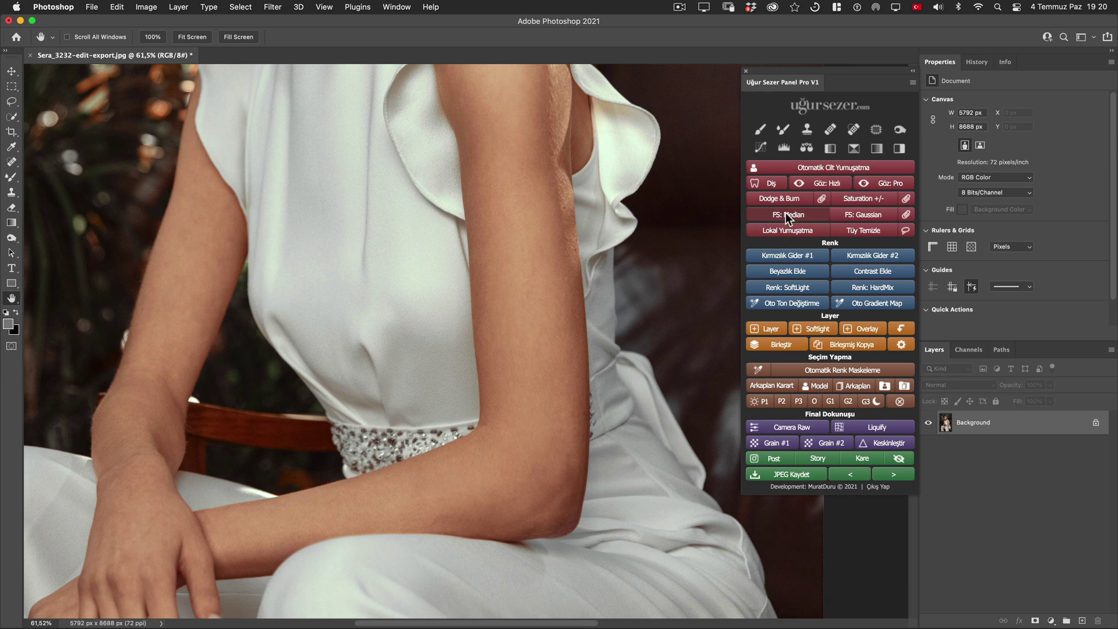
Trial FS: Median, previewing a higher Median Radius on Geçici Renk, then cancel it
{"action": "left_click", "coordinate": [776, 215]}
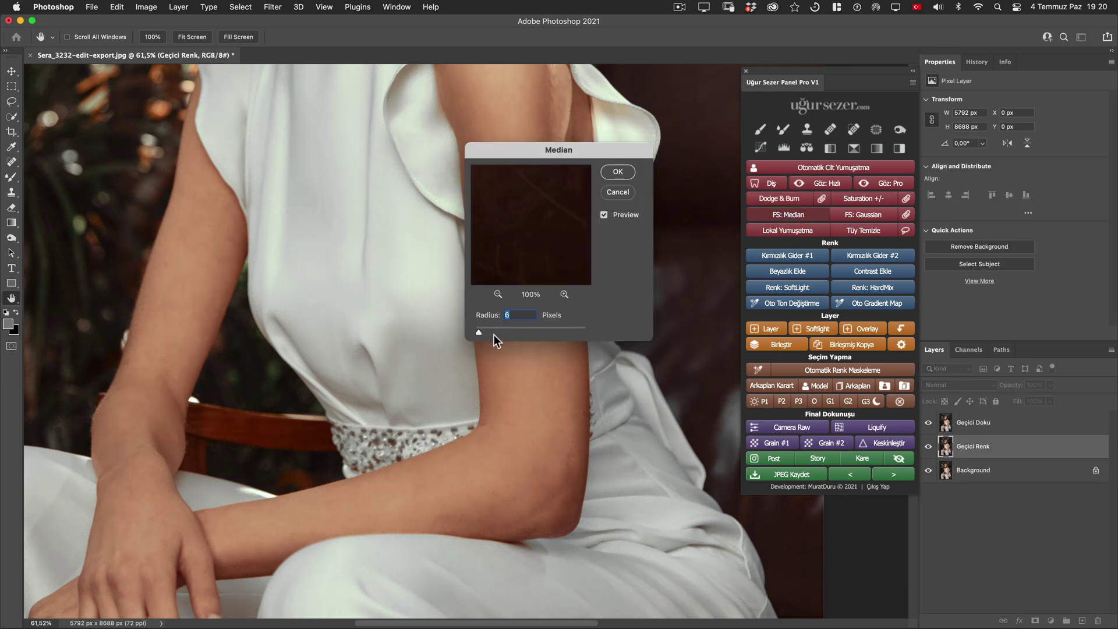
{"action": "left_click_drag", "start_coordinate": [489, 330], "coordinate": [509, 330]}
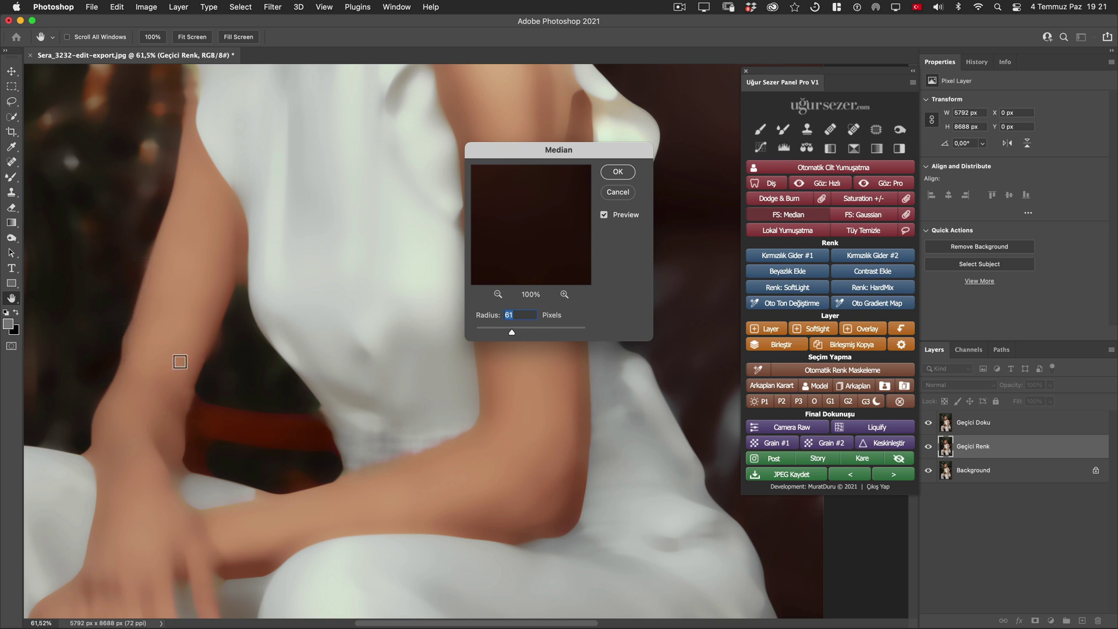
{"action": "left_click", "coordinate": [617, 193]}
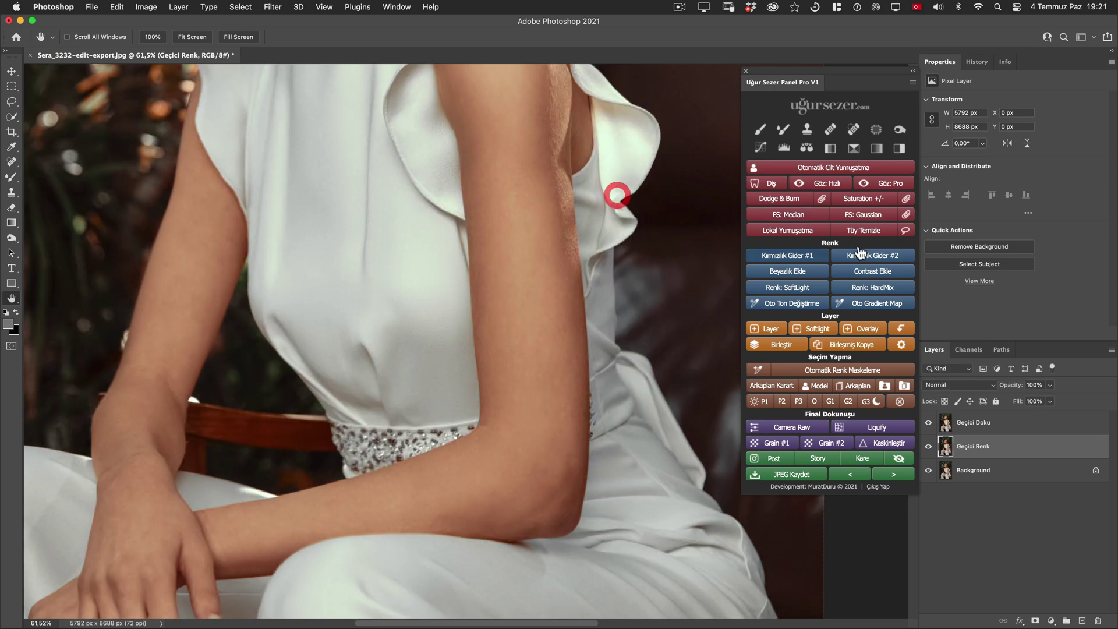
Trial FS: Gaussian with blur radii from about 100 down to 43, then cancel it
{"action": "left_click", "coordinate": [863, 215]}
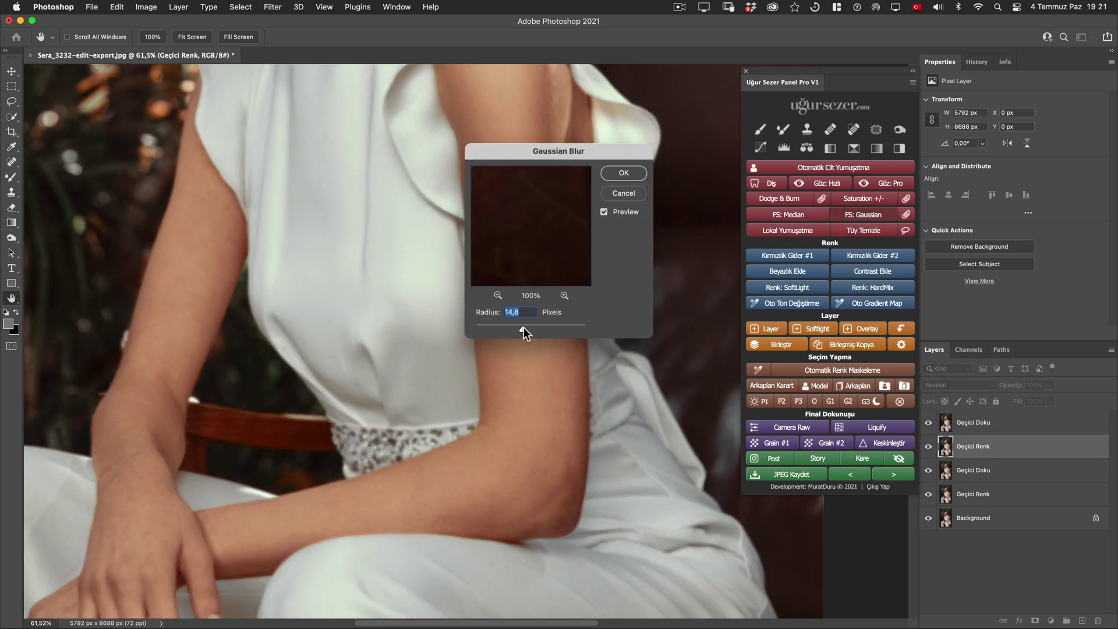
{"action": "left_click_drag", "start_coordinate": [523, 327], "coordinate": [545, 329]}
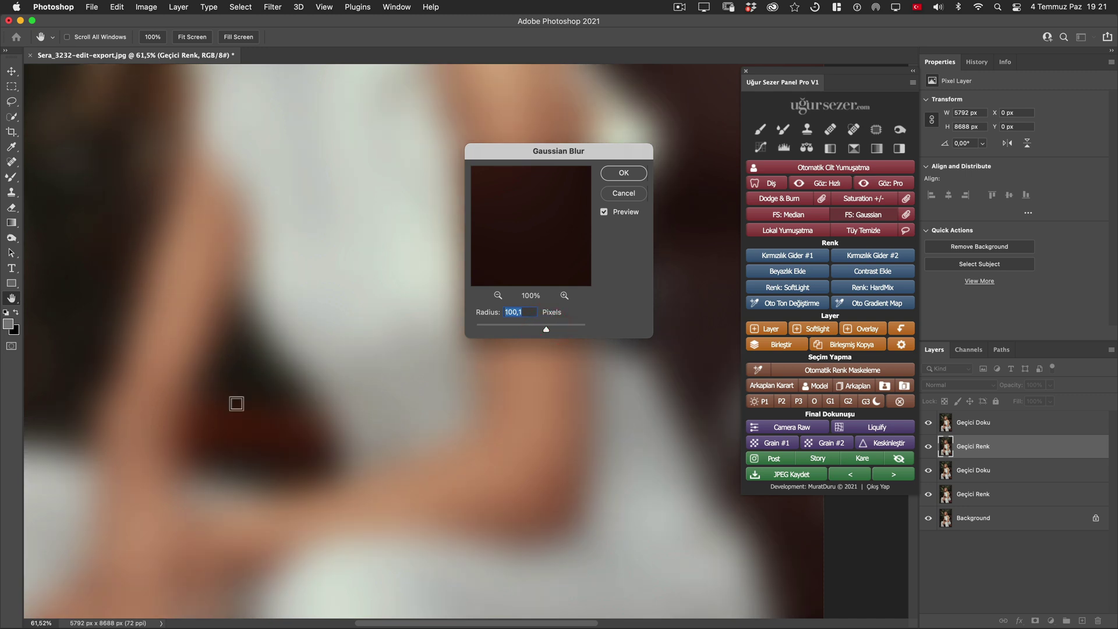
{"action": "left_click_drag", "start_coordinate": [546, 329], "coordinate": [531, 329]}
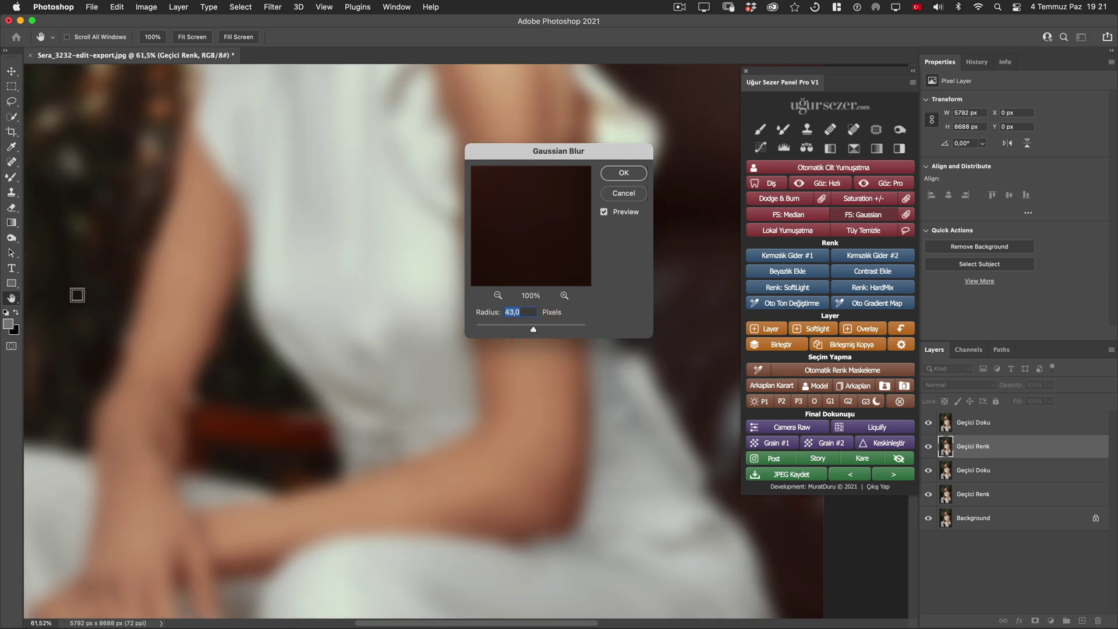
{"action": "left_click", "coordinate": [617, 193]}
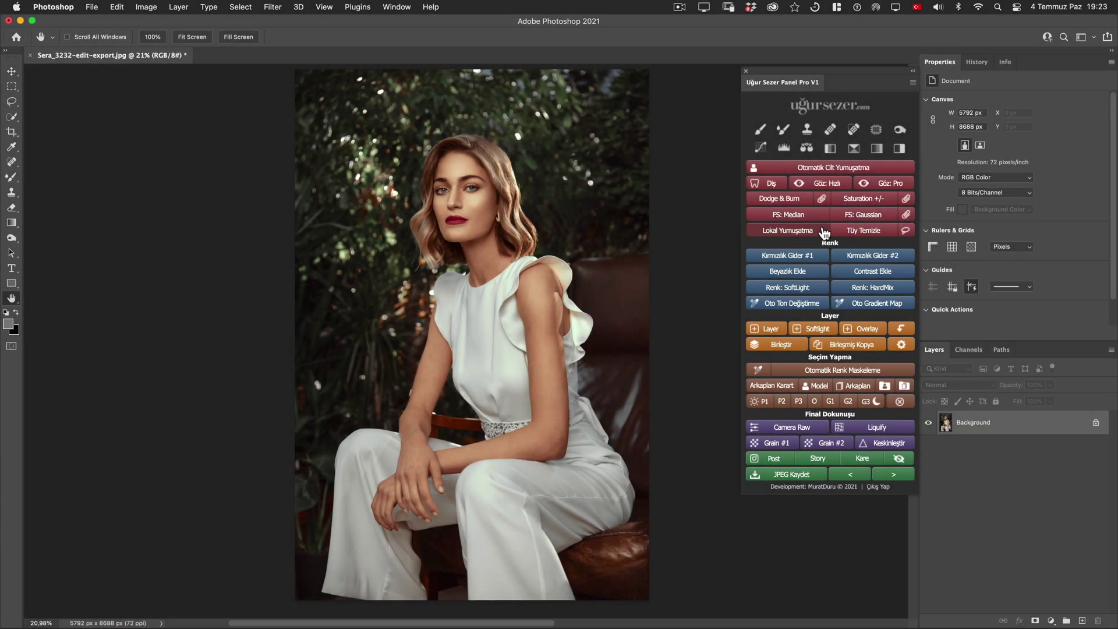
{"action": "left_click_drag", "start_coordinate": [511, 204], "coordinate": [658, 231]}
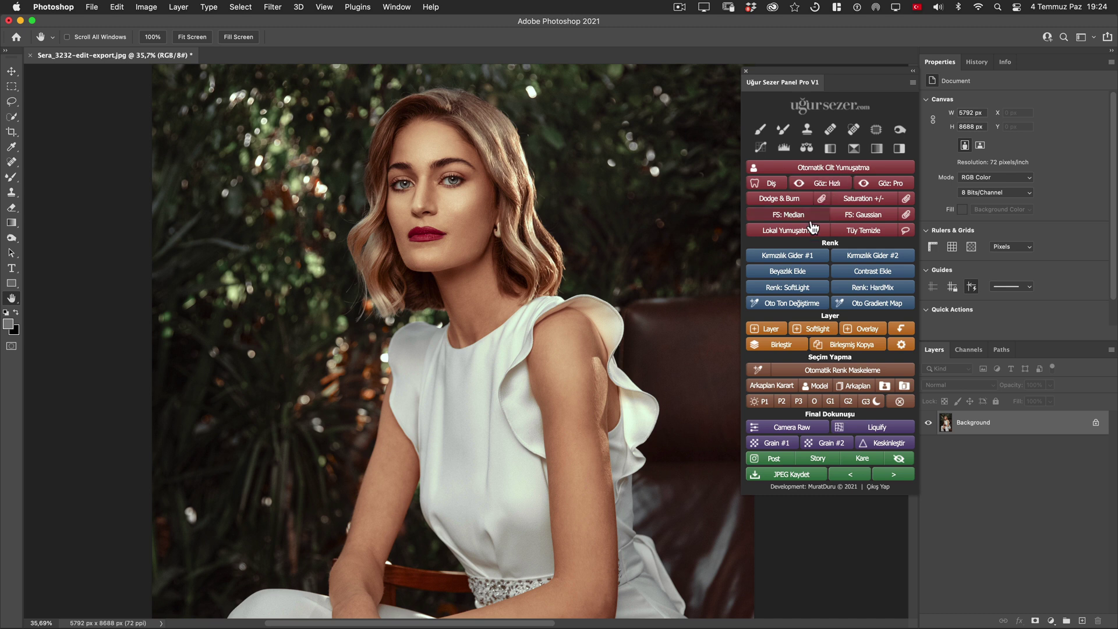
{"action": "scroll", "coordinate": [635, 407], "scroll_direction": "down", "scroll_amount": 3}
{"action": "scroll", "coordinate": [622, 399], "scroll_direction": "down", "scroll_amount": 2}
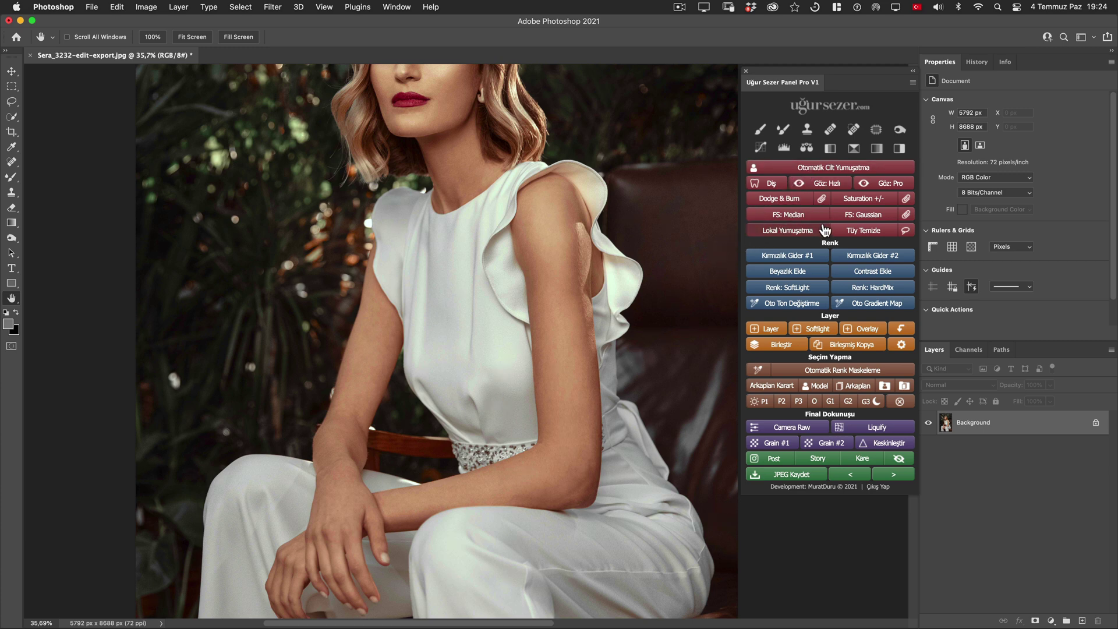
{"action": "left_click_drag", "start_coordinate": [620, 349], "coordinate": [639, 253]}
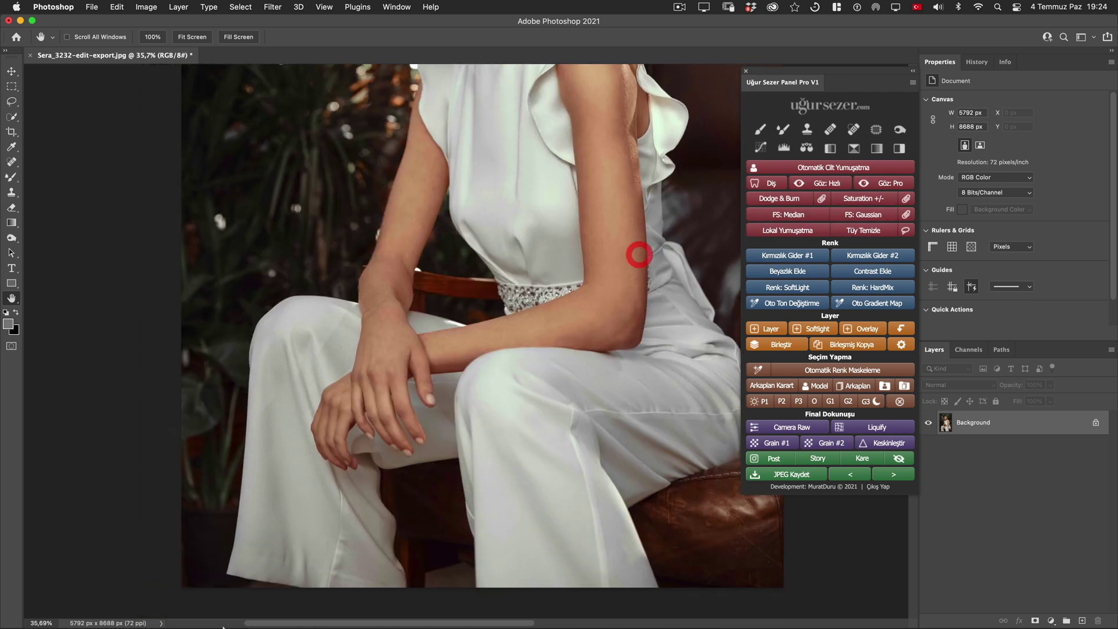
{"action": "scroll", "coordinate": [320, 570], "scroll_direction": "up", "scroll_amount": 5}
{"action": "left_click_drag", "start_coordinate": [321, 570], "coordinate": [430, 519]}
{"action": "scroll", "coordinate": [449, 481], "scroll_direction": "down", "scroll_amount": 10}
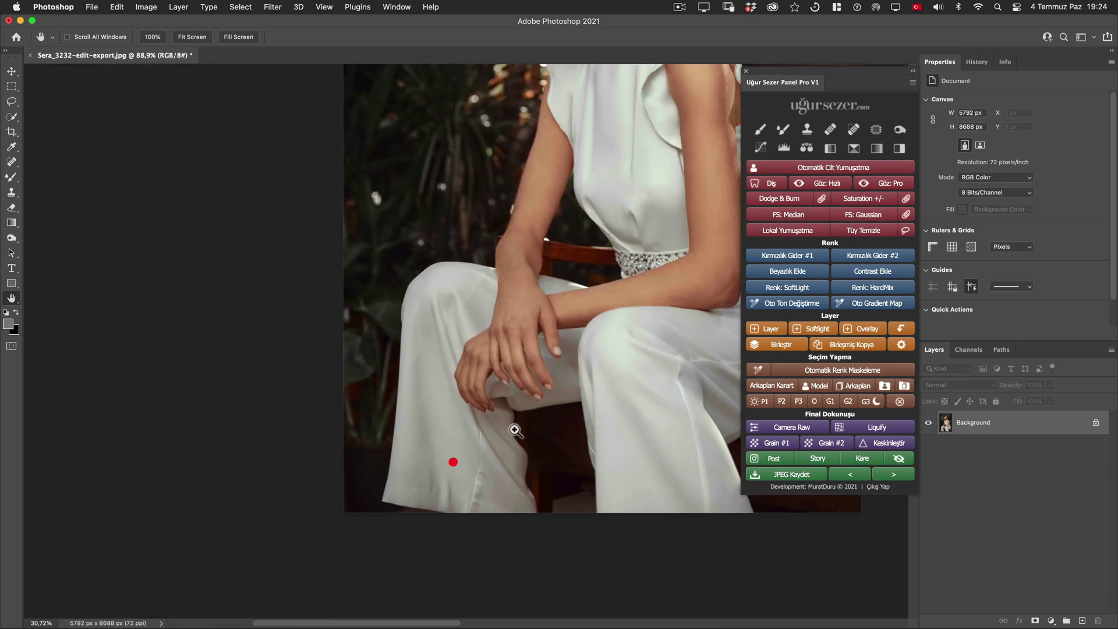
{"action": "scroll", "coordinate": [439, 499], "scroll_direction": "up", "scroll_amount": 5}
{"action": "scroll", "coordinate": [547, 302], "scroll_direction": "up", "scroll_amount": 3}
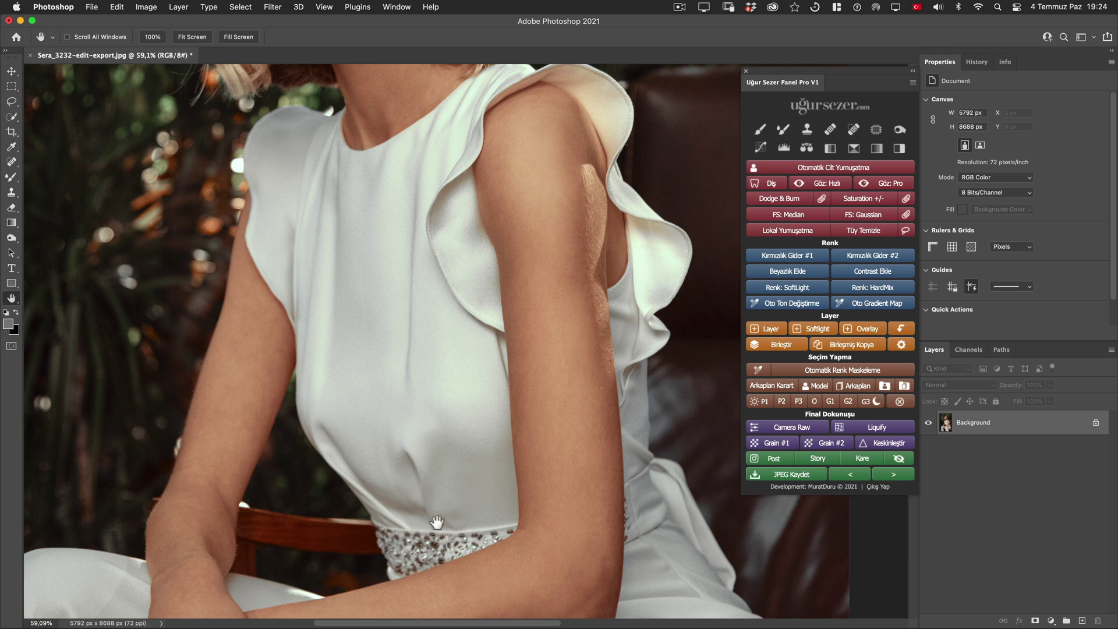
{"action": "left_click_drag", "start_coordinate": [473, 362], "coordinate": [486, 544]}
{"action": "left_click_drag", "start_coordinate": [497, 415], "coordinate": [509, 490]}
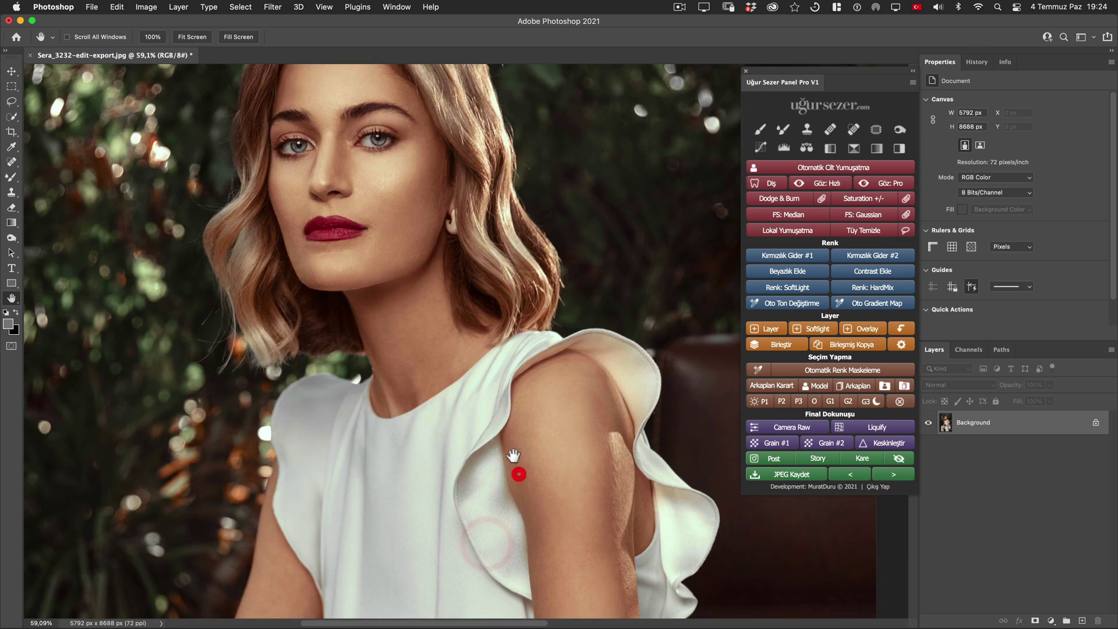
{"action": "left_click_drag", "start_coordinate": [529, 452], "coordinate": [561, 532]}
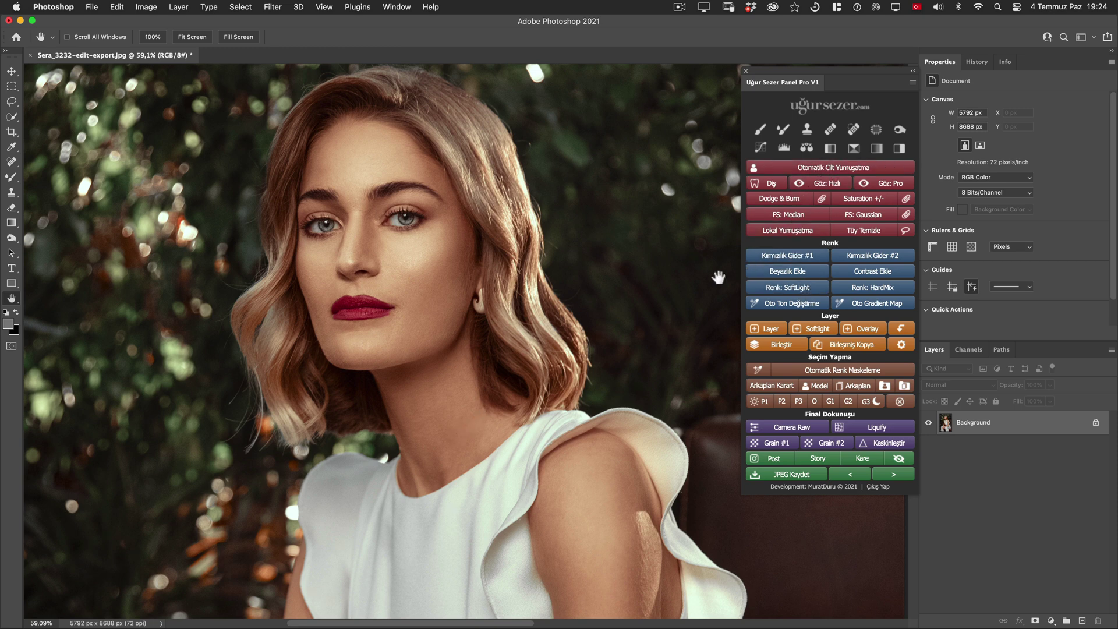
{"action": "scroll", "coordinate": [577, 310], "scroll_direction": "down", "scroll_amount": 5, "text": "alt"}
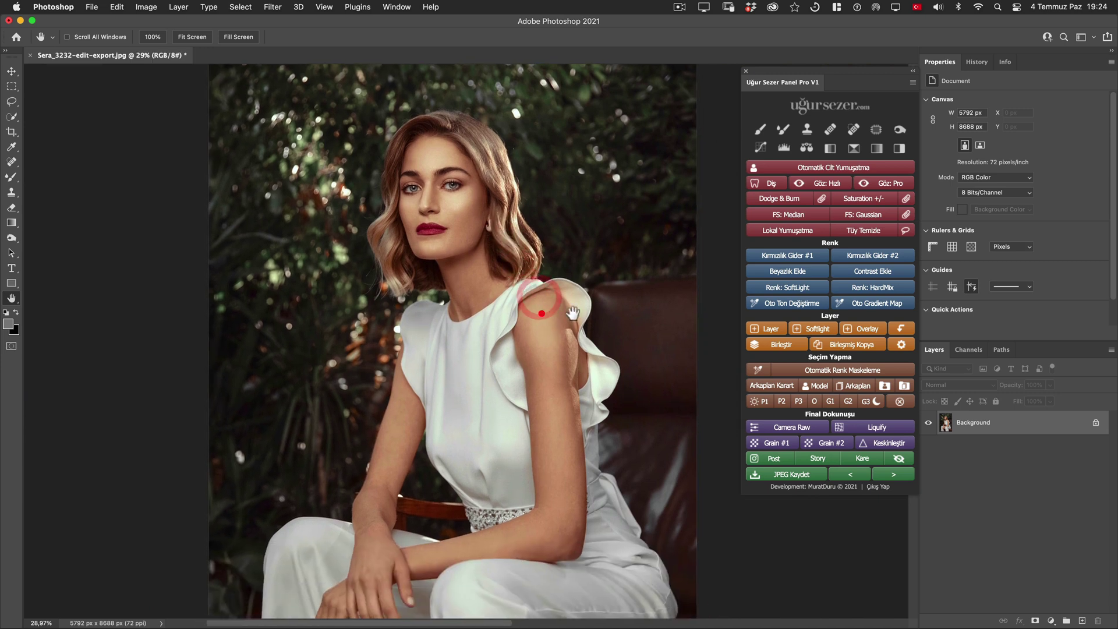
Run FS: Median with Median Radius 7 to build the frequency separation group
{"action": "left_click", "coordinate": [807, 216]}
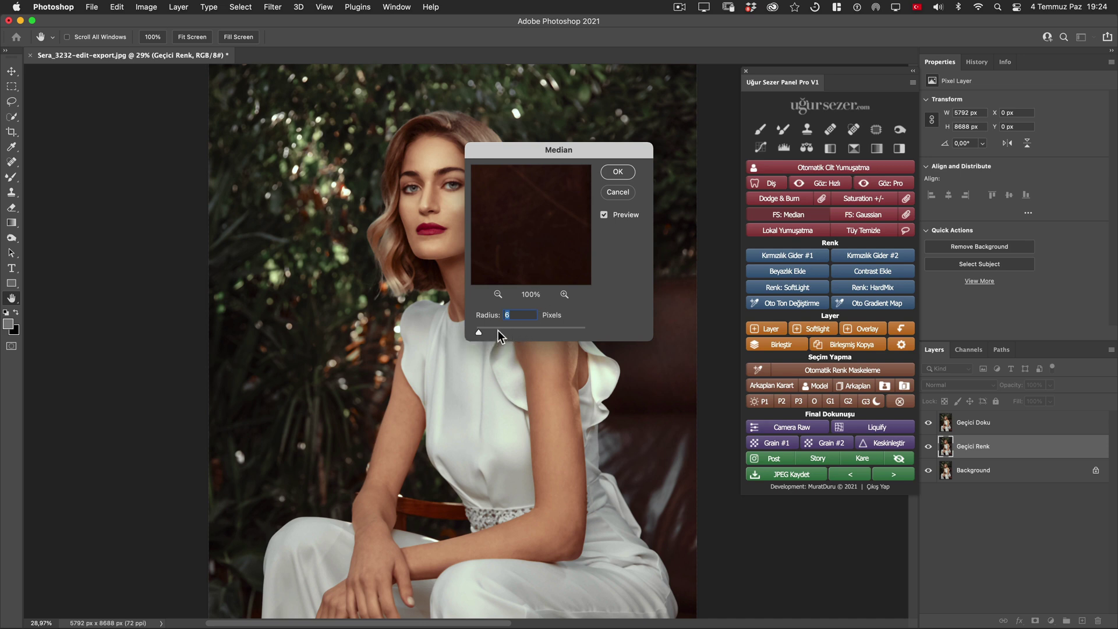
{"action": "left_click_drag", "start_coordinate": [484, 332], "coordinate": [483, 329]}
{"action": "type", "text": "7"}
{"action": "left_click", "coordinate": [617, 172]}
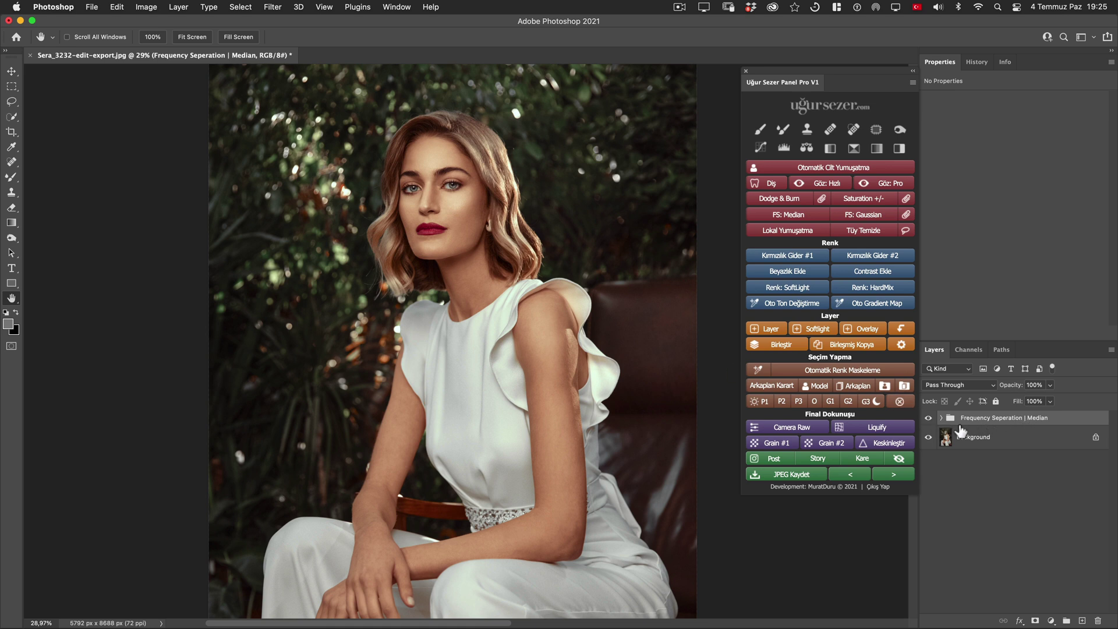
Expand the Median group and hide layers to view the Doku texture alone
{"action": "left_click", "coordinate": [942, 419]}
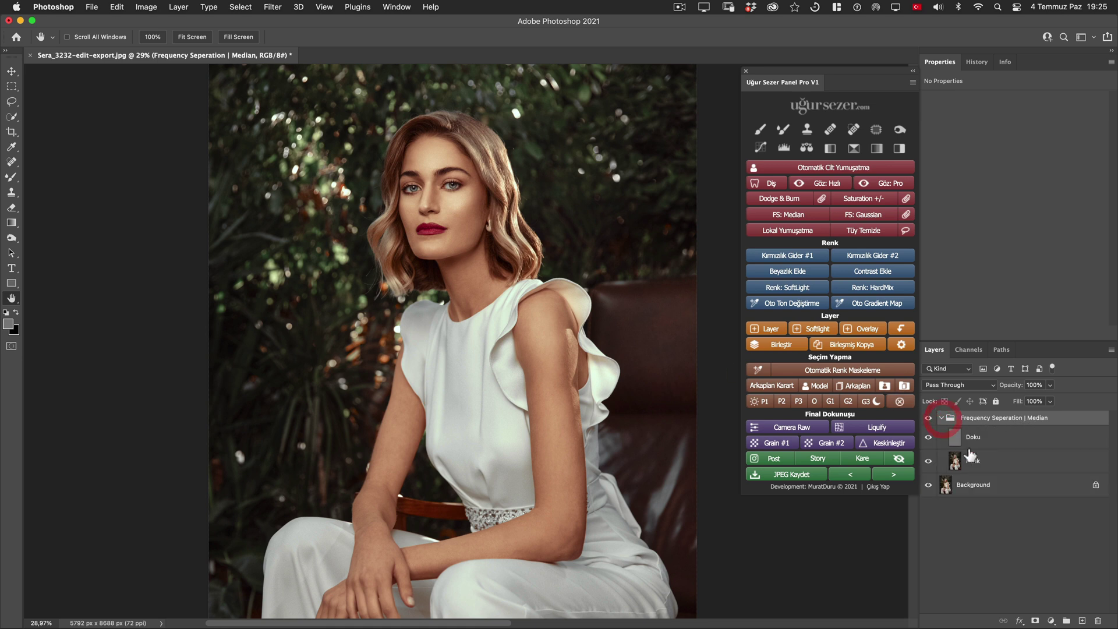
{"action": "left_click", "coordinate": [988, 443]}
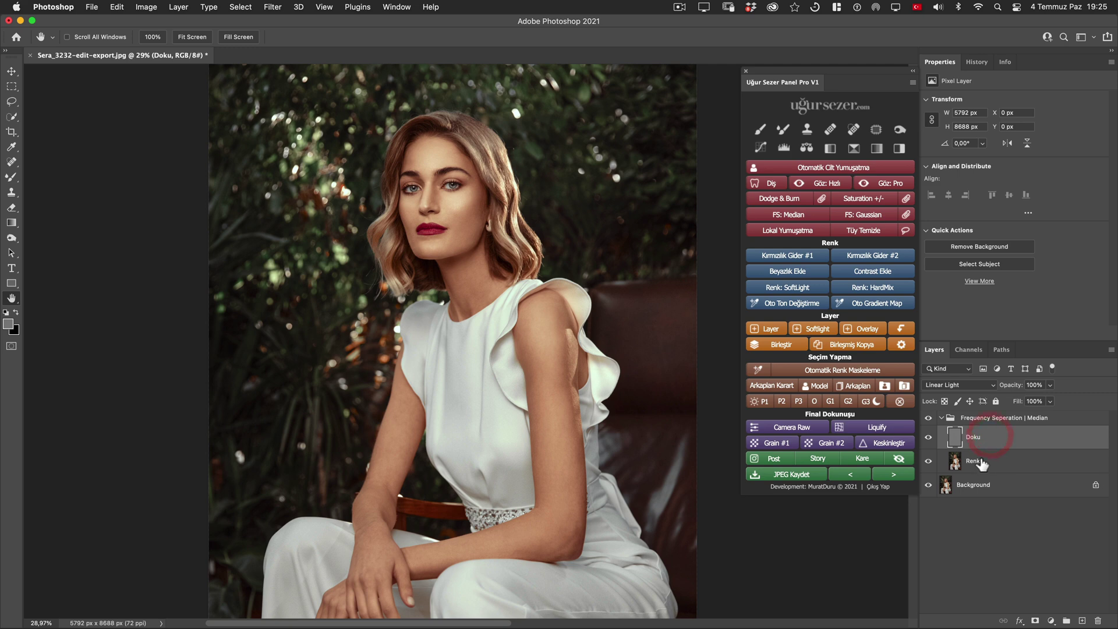
{"action": "left_click", "coordinate": [984, 460]}
{"action": "left_click", "coordinate": [928, 484]}
{"action": "left_click", "coordinate": [928, 437]}
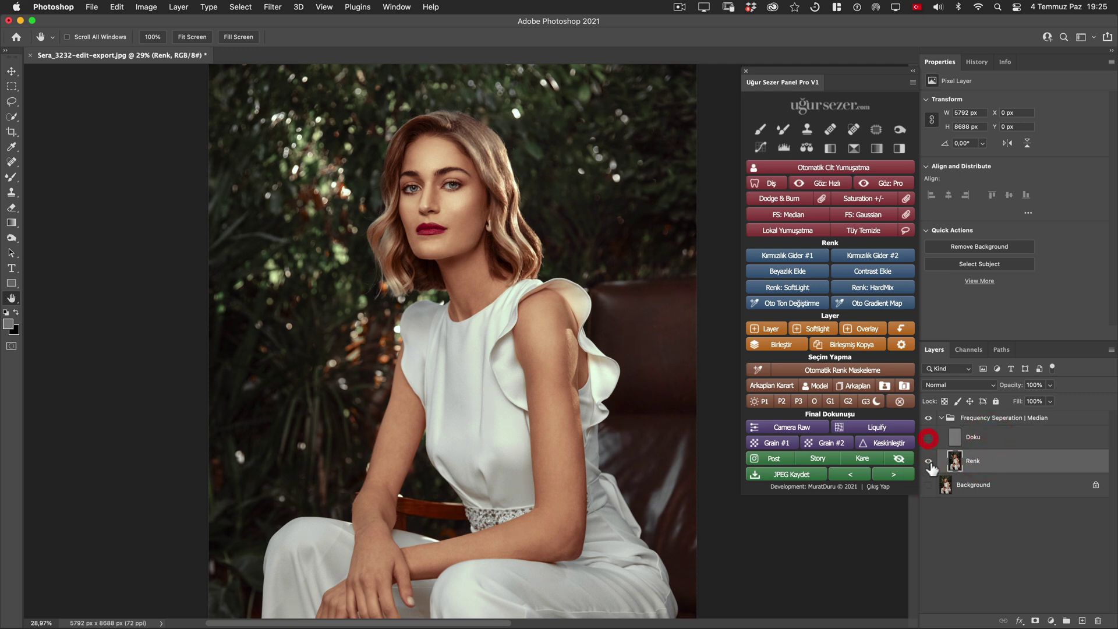
{"action": "left_click", "coordinate": [928, 461]}
{"action": "left_click", "coordinate": [928, 436]}
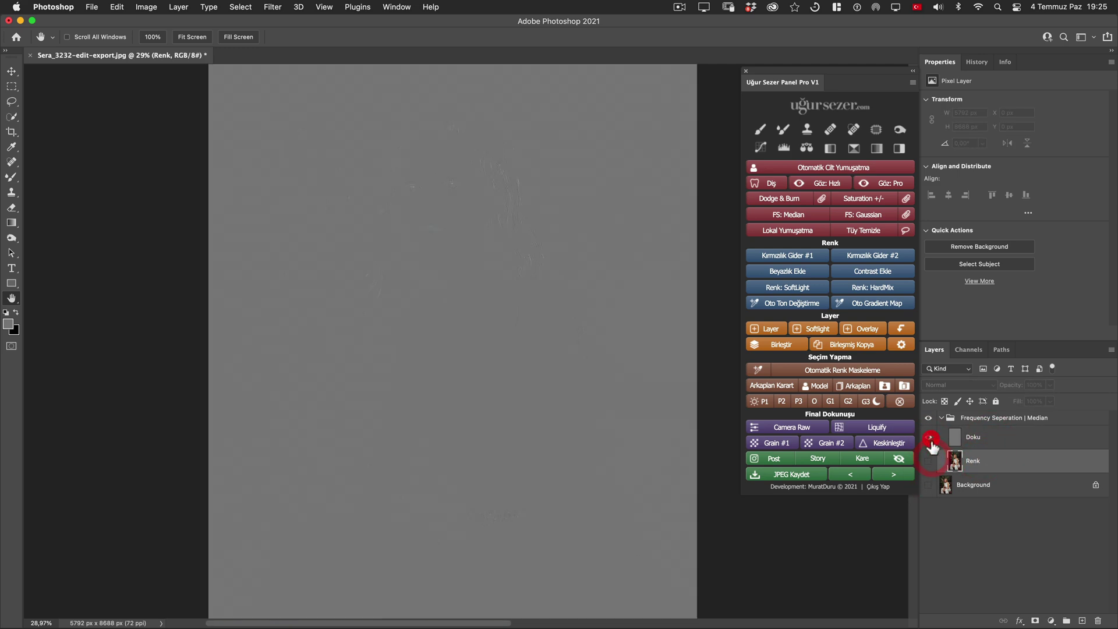
Make Renk and Background visible again and pan down toward her legs
{"action": "left_click", "coordinate": [928, 461]}
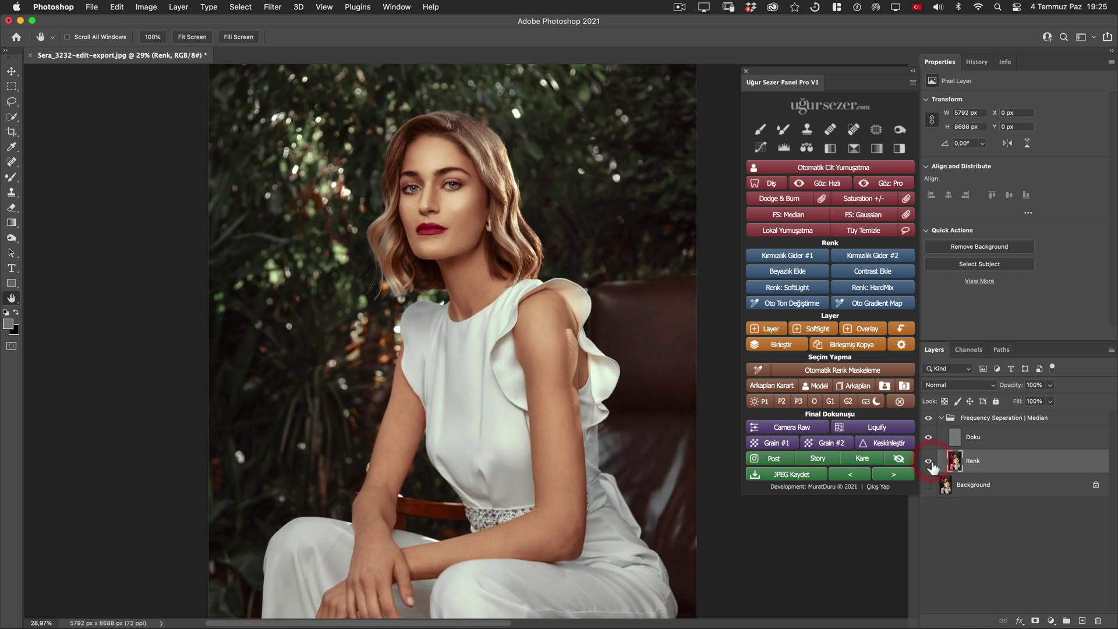
{"action": "left_click", "coordinate": [928, 484]}
{"action": "left_click_drag", "start_coordinate": [542, 367], "coordinate": [501, 239]}
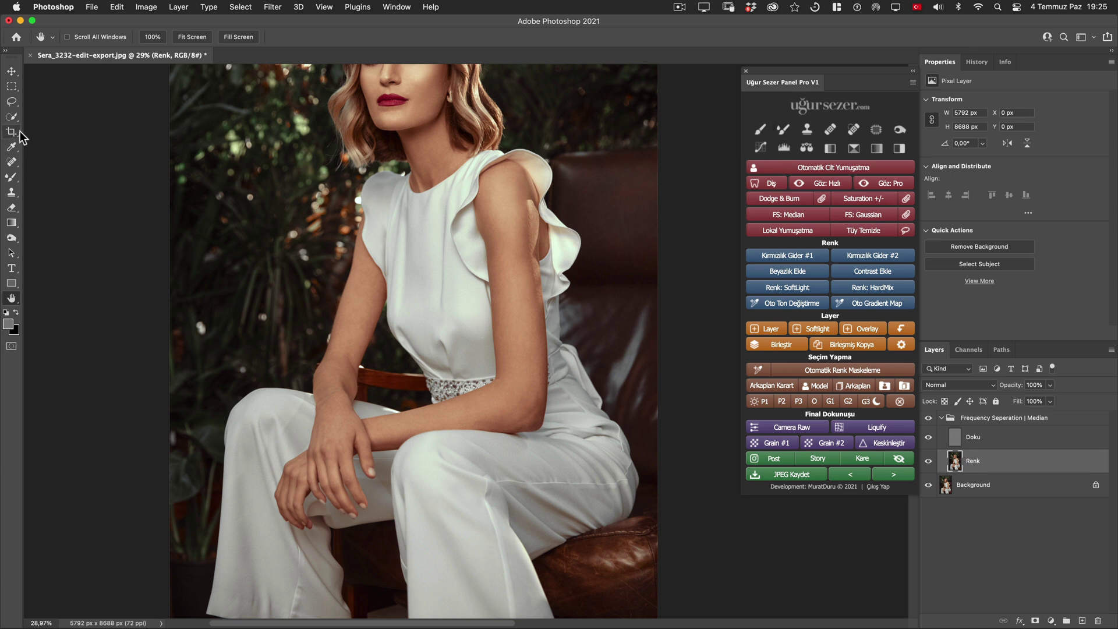
Select the Mixer Brush, zoom to the lower trouser legs, and size the brush to the crease
{"action": "left_click", "coordinate": [784, 129]}
{"action": "left_click_drag", "start_coordinate": [794, 67], "coordinate": [763, 70]}
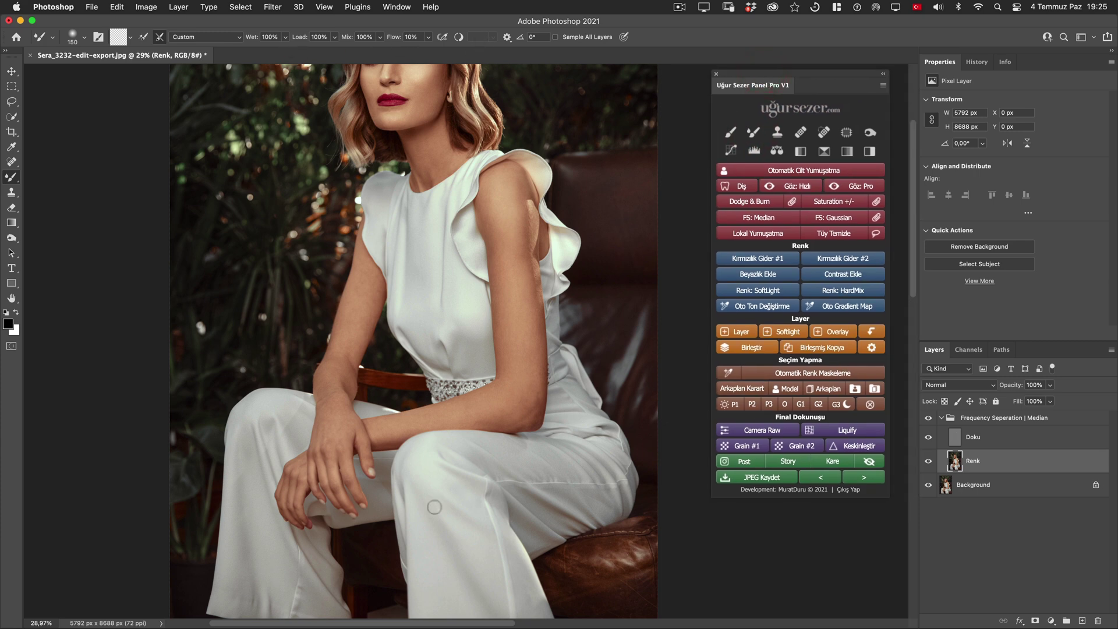
{"action": "mouse_move", "coordinate": [265, 573]}
{"action": "left_mouse_down"}
{"action": "mouse_move", "coordinate": [303, 566]}
{"action": "mouse_move", "coordinate": [379, 342]}
{"action": "left_mouse_up"}
{"action": "key", "text": "bracketright"}
{"action": "key", "text": "bracketright"}
{"action": "key", "text": "bracketright"}
{"action": "key", "text": "bracketright"}
{"action": "key", "text": "bracketright"}
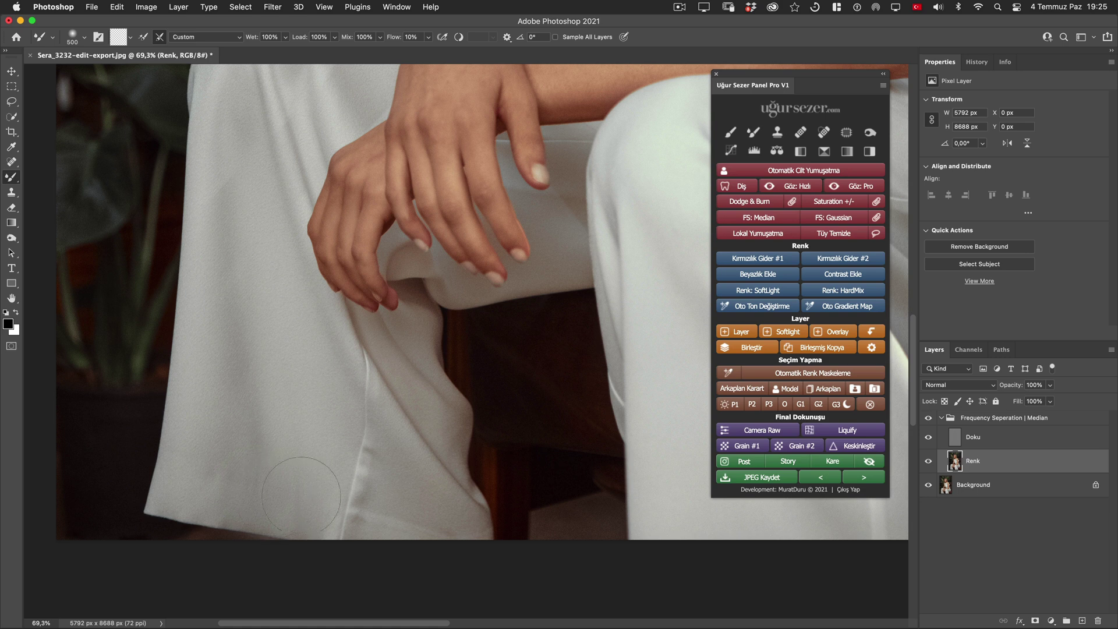
{"action": "key", "text": "bracketleft"}
{"action": "key", "text": "bracketleft"}
{"action": "key", "text": "bracketleft"}
{"action": "key", "text": "bracketright"}
Blend the trouser crease on Renk and toggle the group to compare before and after
{"action": "left_click_drag", "start_coordinate": [361, 527], "coordinate": [382, 512]}
{"action": "left_click", "coordinate": [401, 527]}
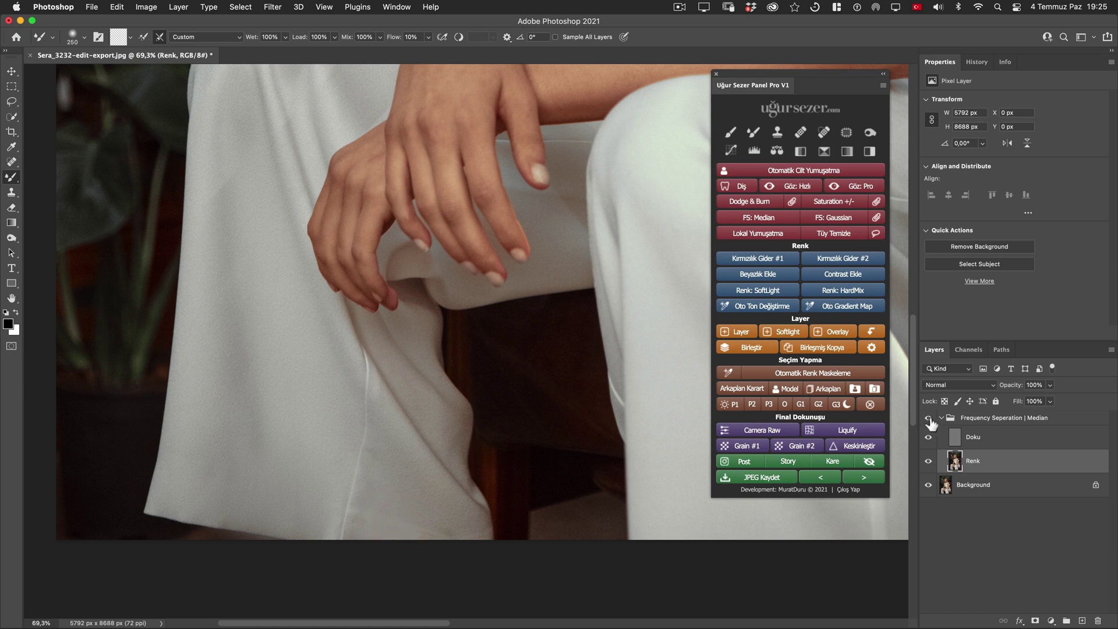
{"action": "left_click", "coordinate": [928, 418]}
{"action": "left_click", "coordinate": [928, 417]}
{"action": "left_click", "coordinate": [928, 418]}
{"action": "scroll", "coordinate": [490, 350], "scroll_direction": "up", "scroll_amount": 5}
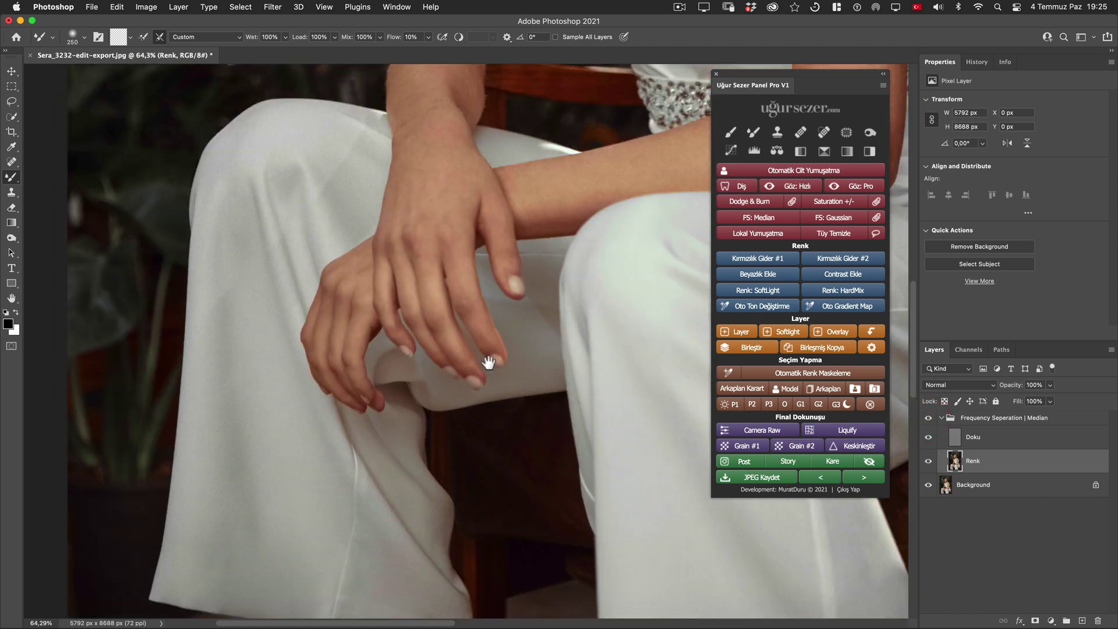
{"action": "scroll", "coordinate": [490, 436], "scroll_direction": "up", "scroll_amount": 2}
{"action": "scroll", "coordinate": [481, 317], "scroll_direction": "up", "scroll_amount": 10}
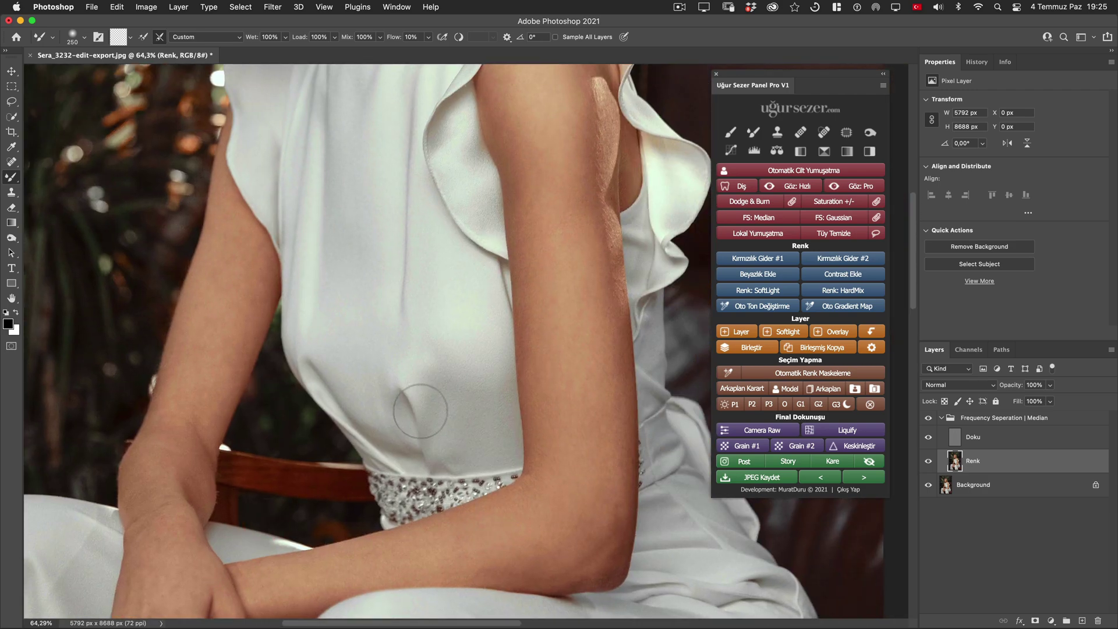
Zoom to the bodice and smooth the fold above the beaded waistband with the Mixer Brush
{"action": "scroll", "coordinate": [471, 370], "scroll_direction": "down", "scroll_amount": 5}
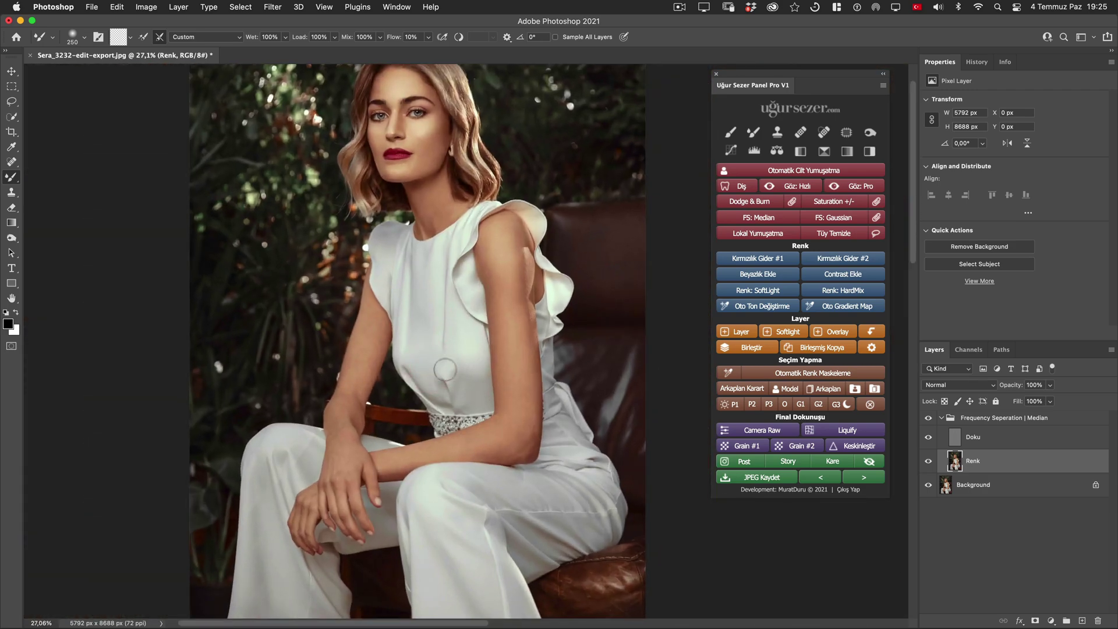
{"action": "scroll", "coordinate": [473, 385], "scroll_direction": "up", "scroll_amount": 2}
{"action": "scroll", "coordinate": [473, 385], "scroll_direction": "up", "scroll_amount": 4}
{"action": "scroll", "coordinate": [487, 375], "scroll_direction": "up", "scroll_amount": 1}
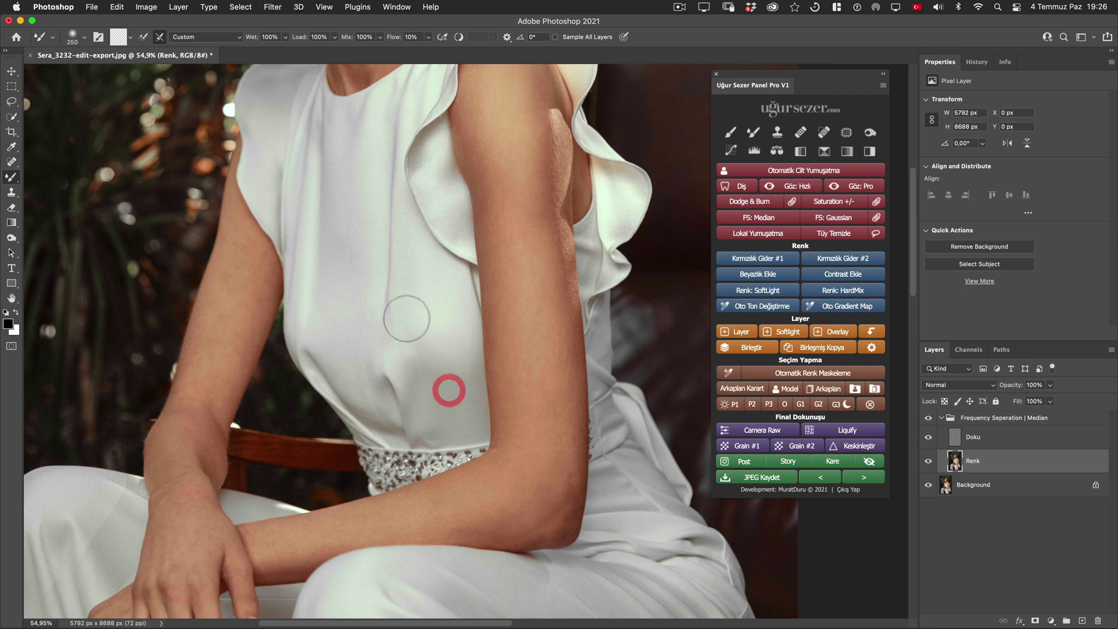
{"action": "key", "text": "bracketright"}
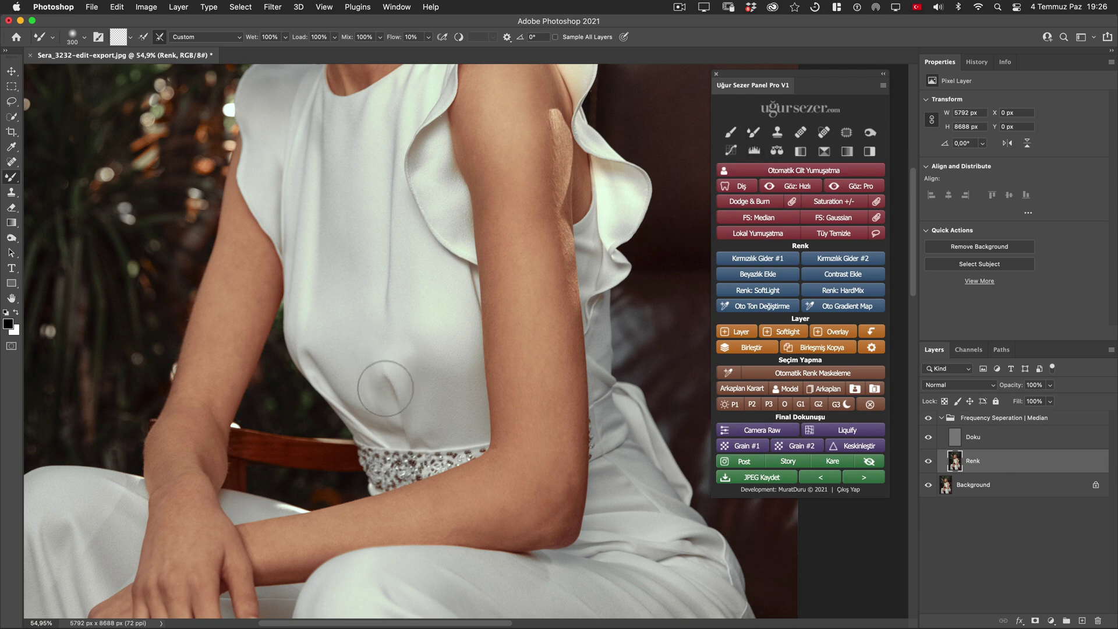
{"action": "key", "text": "bracketleft"}
{"action": "key", "text": "bracketleft"}
{"action": "key", "text": "bracketleft"}
{"action": "mouse_move", "coordinate": [383, 391]}
{"action": "left_mouse_down"}
{"action": "mouse_move", "coordinate": [399, 379]}
{"action": "mouse_move", "coordinate": [418, 435]}
{"action": "mouse_move", "coordinate": [382, 390]}
{"action": "left_mouse_up"}
Fine-tune the Mixer Brush size, then select the Doku layer and a healing tool
{"action": "key", "text": "bracketright"}
{"action": "key", "text": "bracketright"}
{"action": "key", "text": "bracketright"}
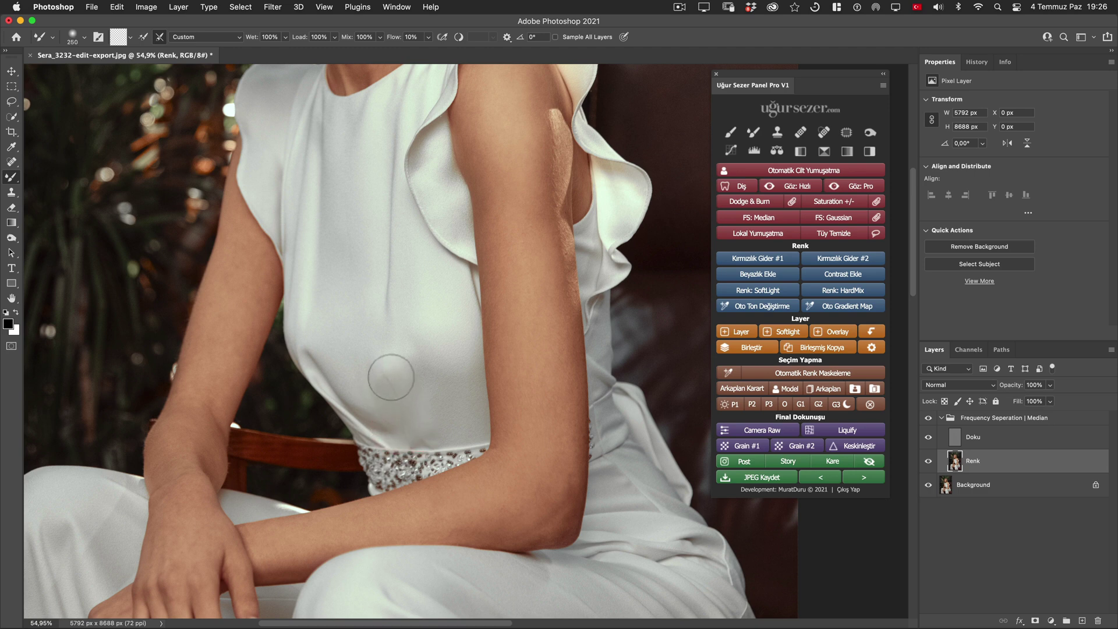
{"action": "key", "text": "bracketleft"}
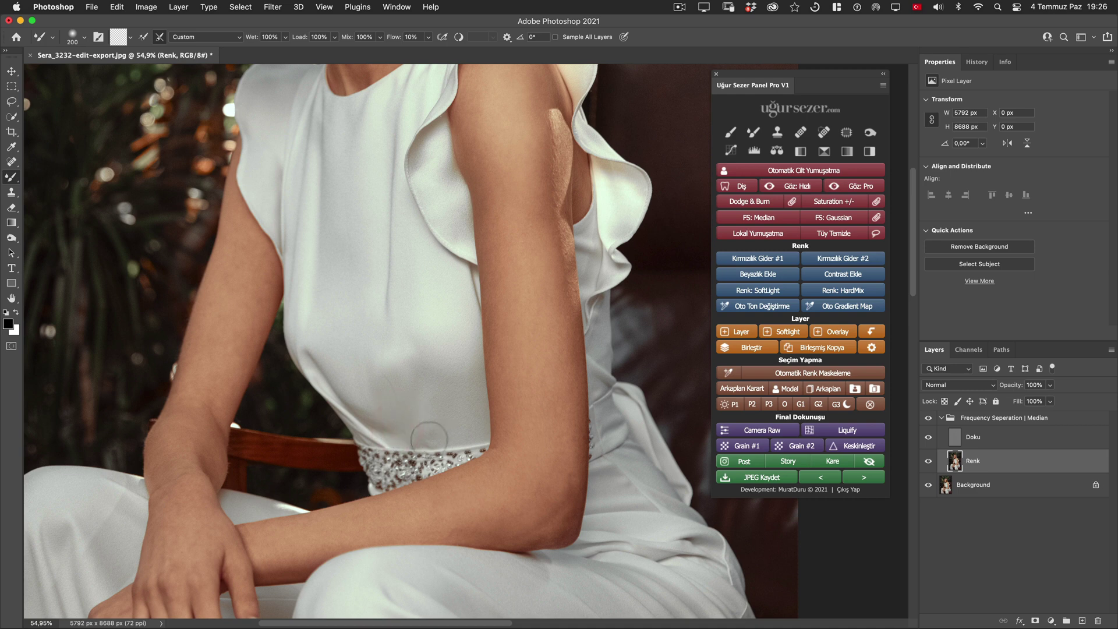
{"action": "key", "text": "bracketright"}
{"action": "key", "text": "bracketright"}
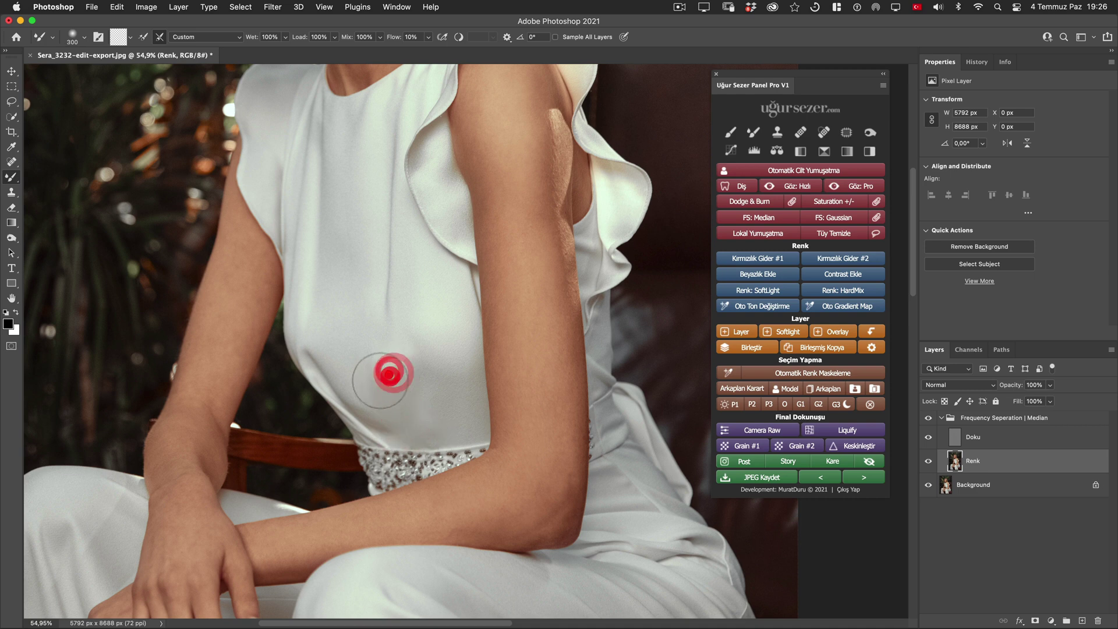
{"action": "key", "text": "bracketleft"}
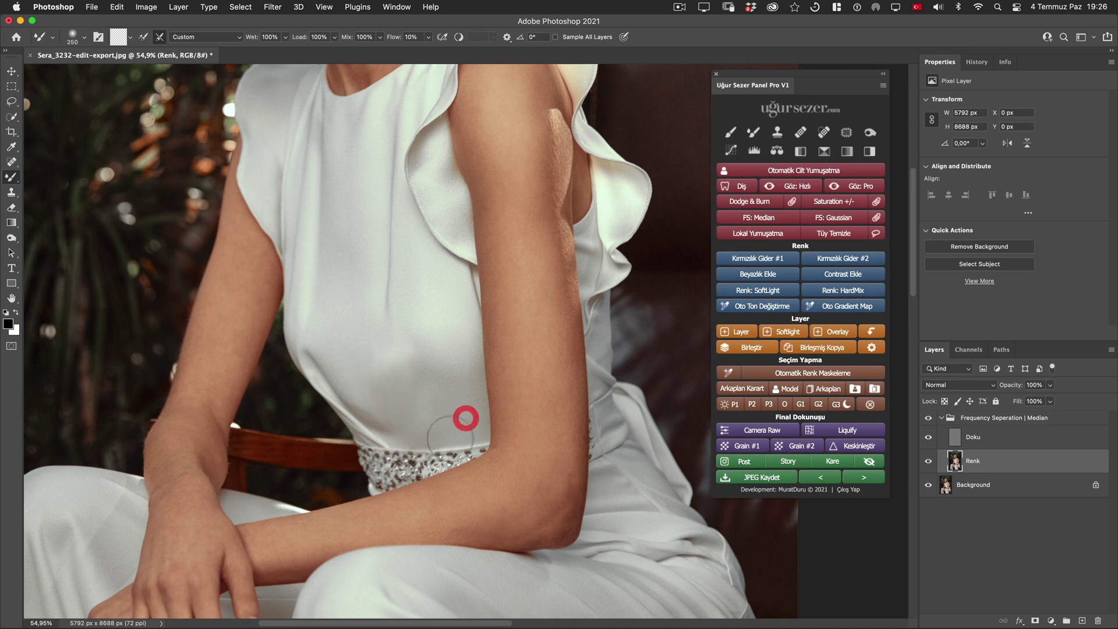
{"action": "scroll", "coordinate": [471, 421], "scroll_direction": "up", "scroll_amount": 3}
{"action": "key", "text": "bracketright"}
{"action": "key", "text": "bracketright"}
{"action": "key", "text": "bracketright"}
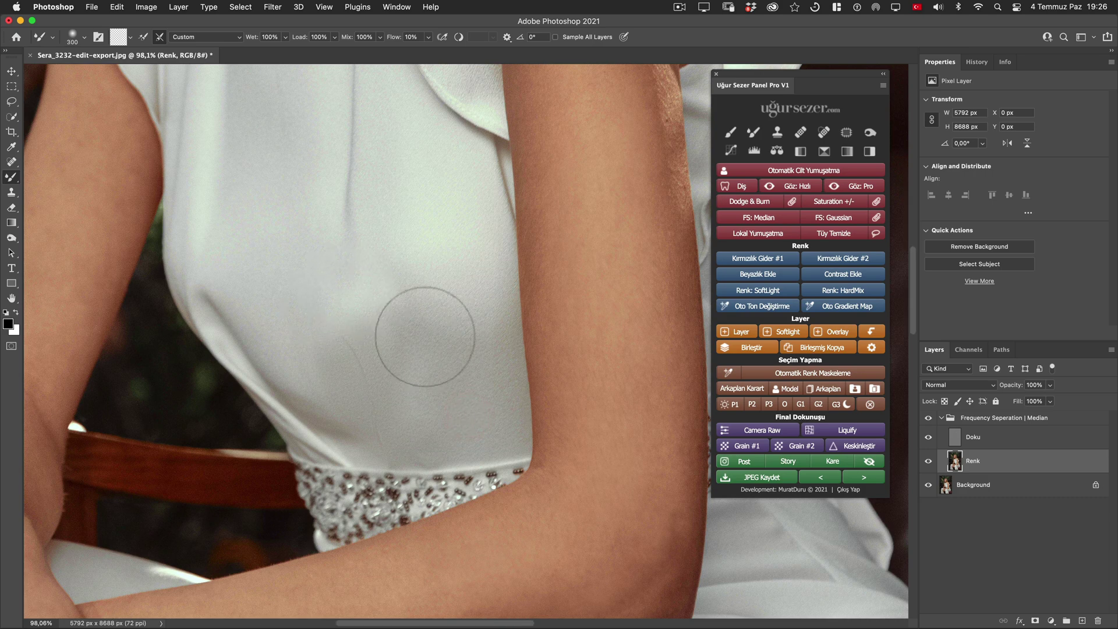
{"action": "key", "text": "bracketleft"}
{"action": "key", "text": "bracketleft"}
{"action": "key", "text": "bracketleft"}
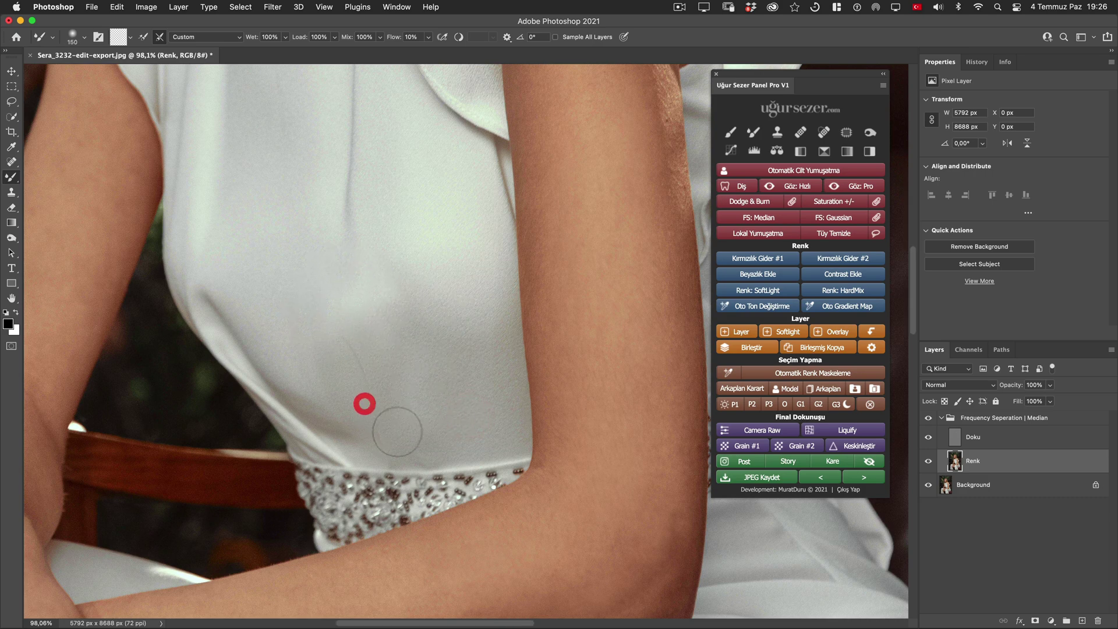
{"action": "key", "text": "bracketleft"}
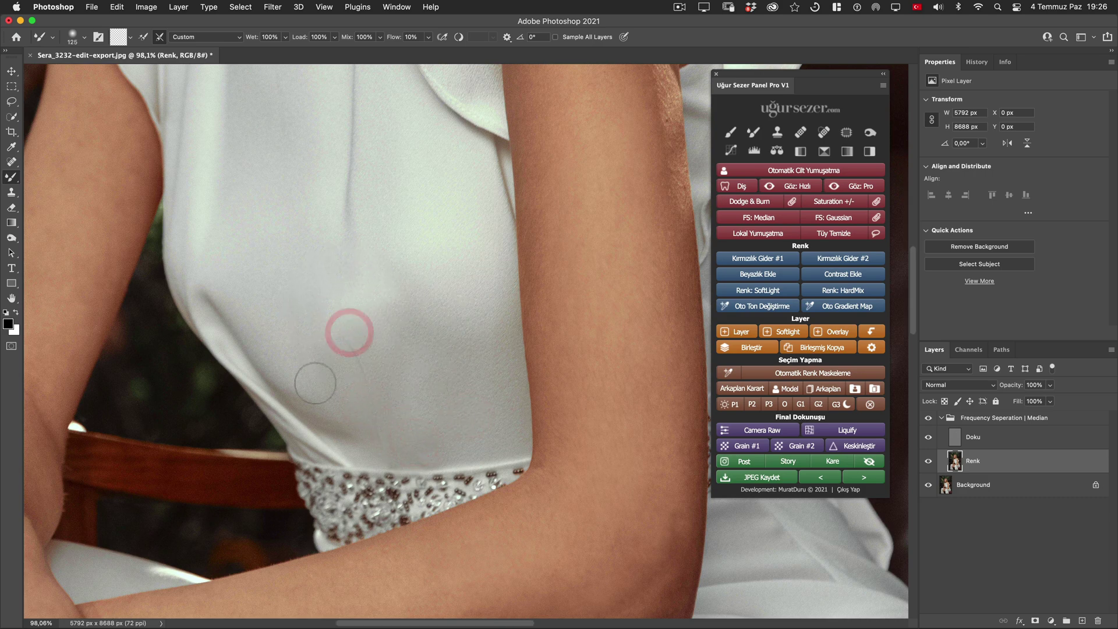
{"action": "key", "text": "bracketleft"}
{"action": "key", "text": "bracketleft"}
{"action": "key", "text": "bracketleft"}
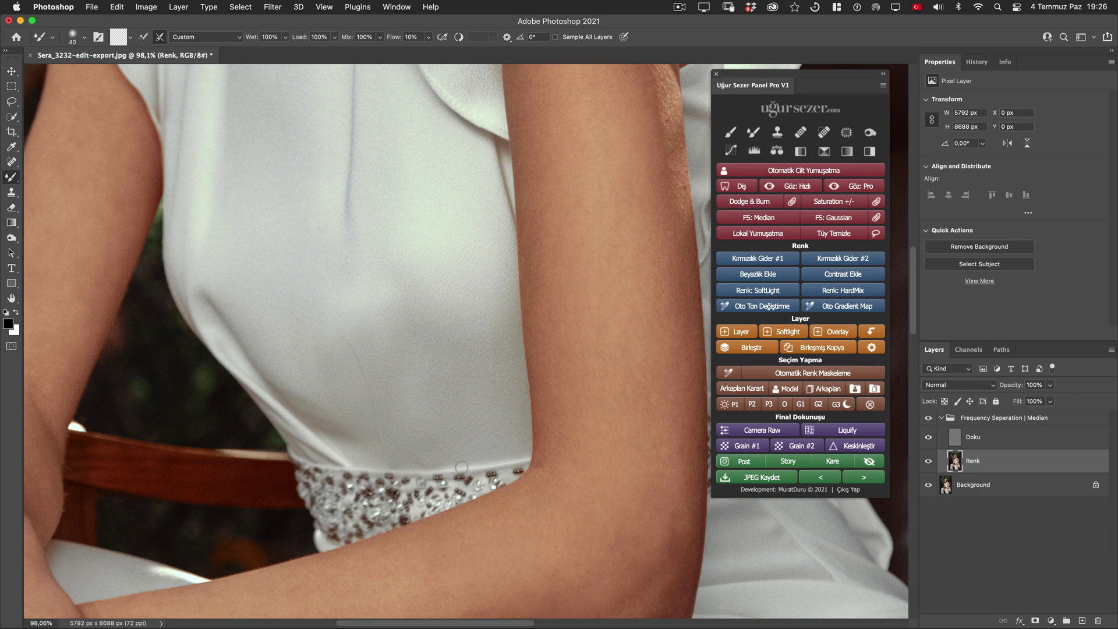
{"action": "left_click", "coordinate": [979, 444]}
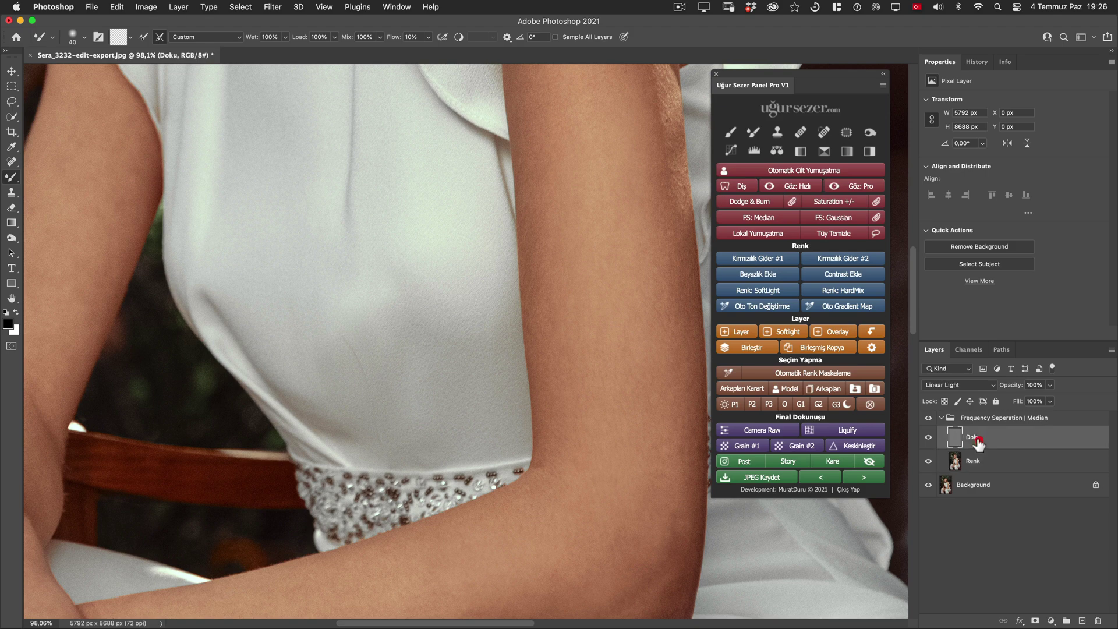
{"action": "left_click", "coordinate": [824, 132]}
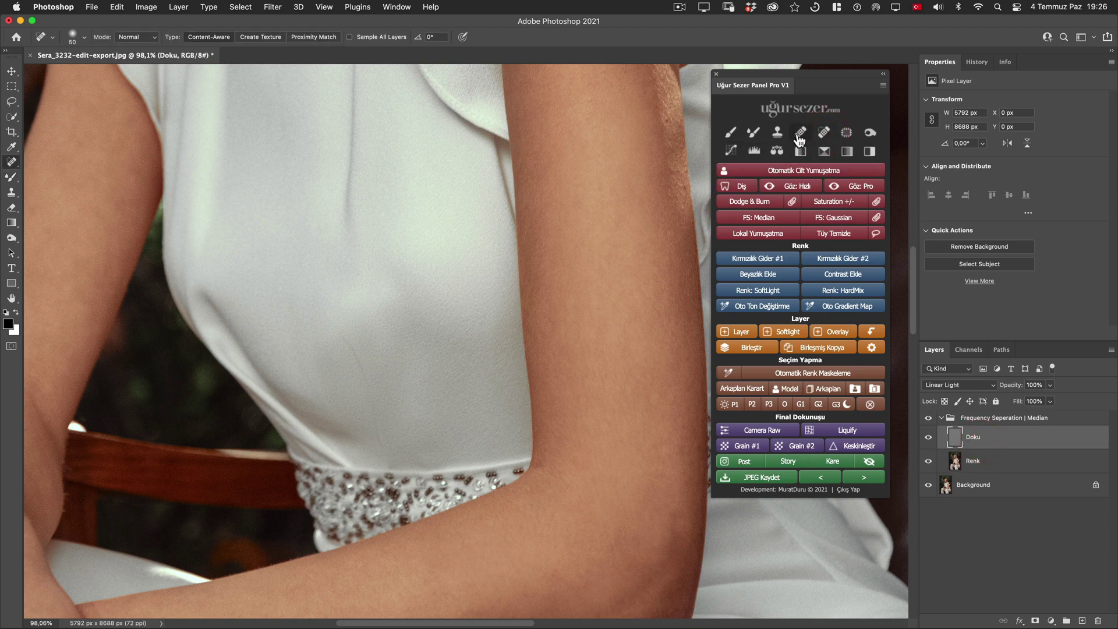
Heal the bodice crease lines on Doku with a progressively smaller Spot Healing Brush
{"action": "left_click", "coordinate": [826, 134]}
{"action": "left_click_drag", "start_coordinate": [344, 342], "coordinate": [390, 451]}
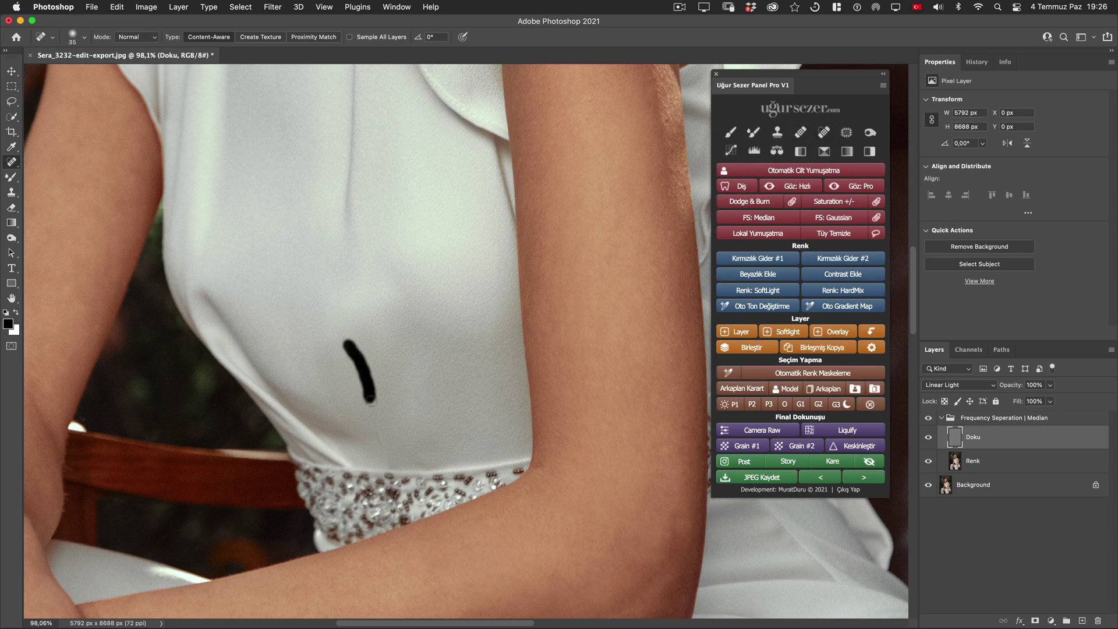
{"action": "key", "text": "bracketleft"}
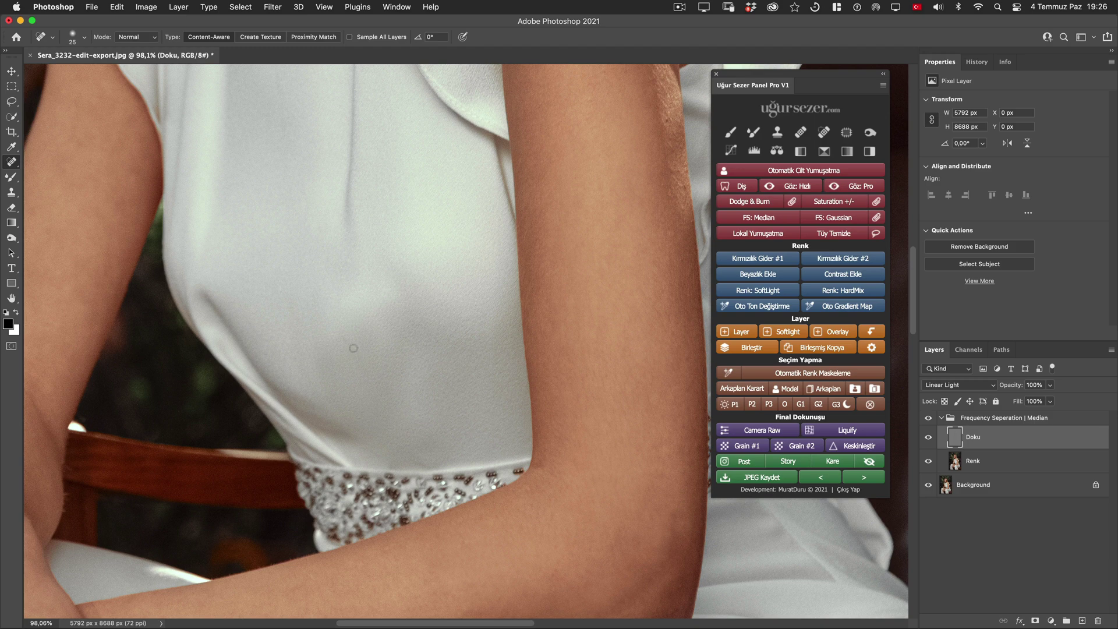
{"action": "left_click_drag", "start_coordinate": [339, 329], "coordinate": [364, 379]}
{"action": "key", "text": "bracketleft"}
Collapse the Median group, zoom out, and toggle its visibility to compare before and after
{"action": "left_click", "coordinate": [940, 417]}
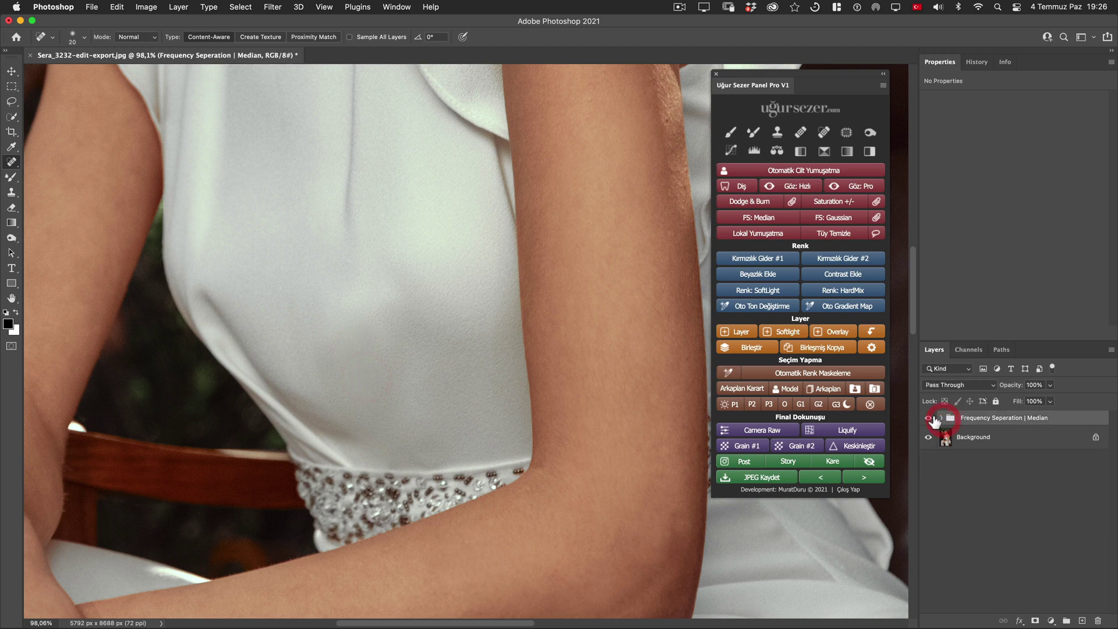
{"action": "scroll", "coordinate": [572, 349], "scroll_direction": "down", "scroll_amount": 2}
{"action": "scroll", "coordinate": [573, 354], "scroll_direction": "down", "scroll_amount": 2}
{"action": "scroll", "coordinate": [574, 357], "scroll_direction": "down", "scroll_amount": 1}
{"action": "left_click", "coordinate": [929, 417]}
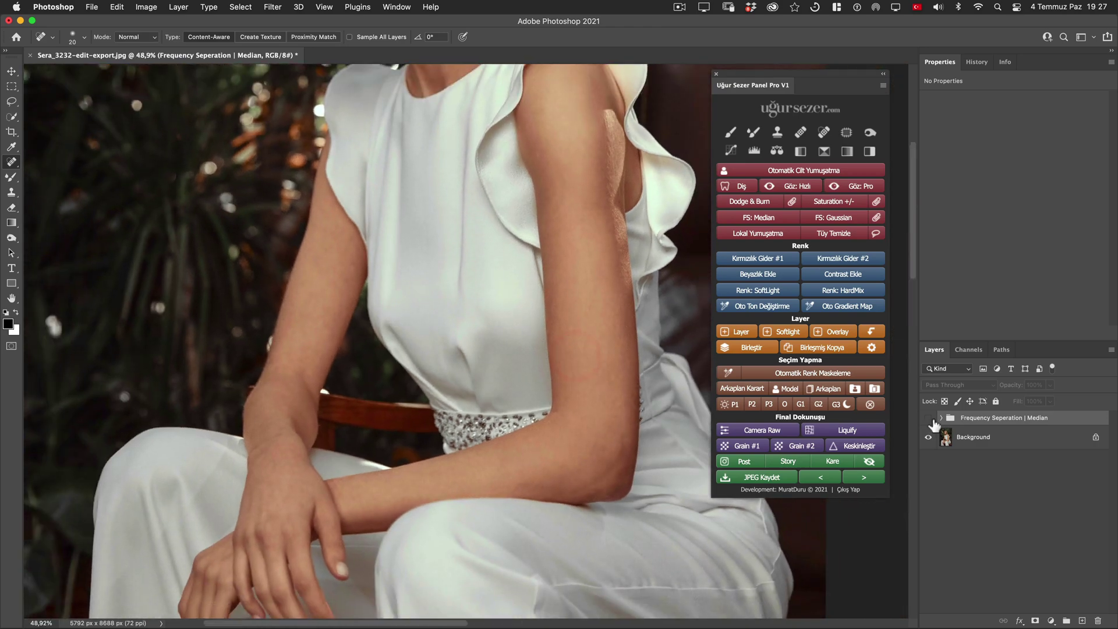
{"action": "left_click", "coordinate": [928, 417]}
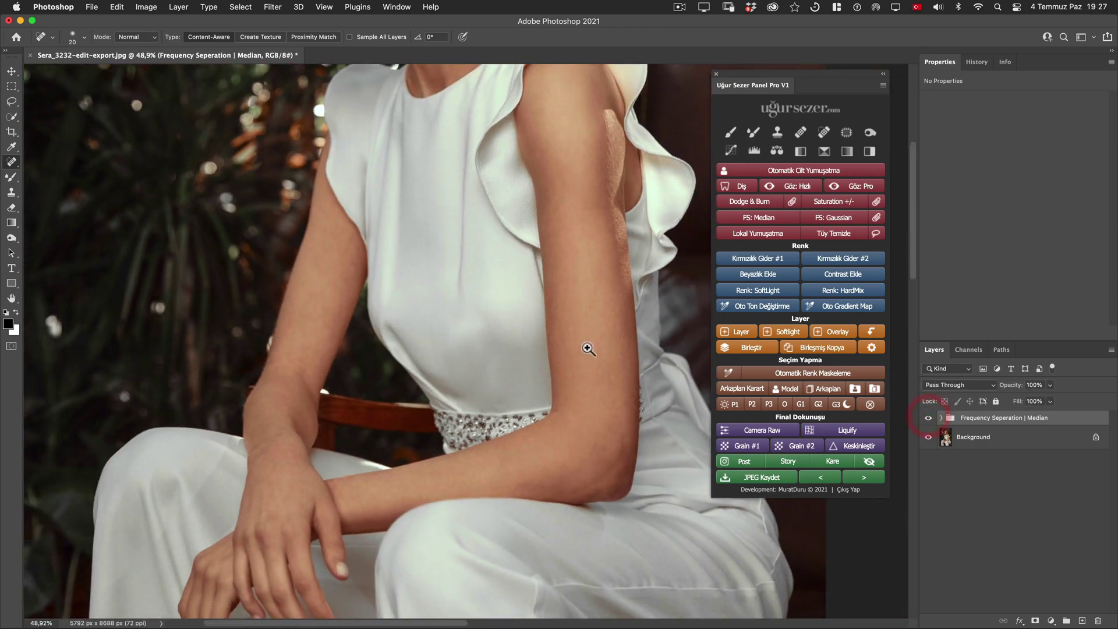
{"action": "scroll", "coordinate": [588, 348], "scroll_direction": "up", "scroll_amount": 3}
{"action": "left_click", "coordinate": [928, 418]}
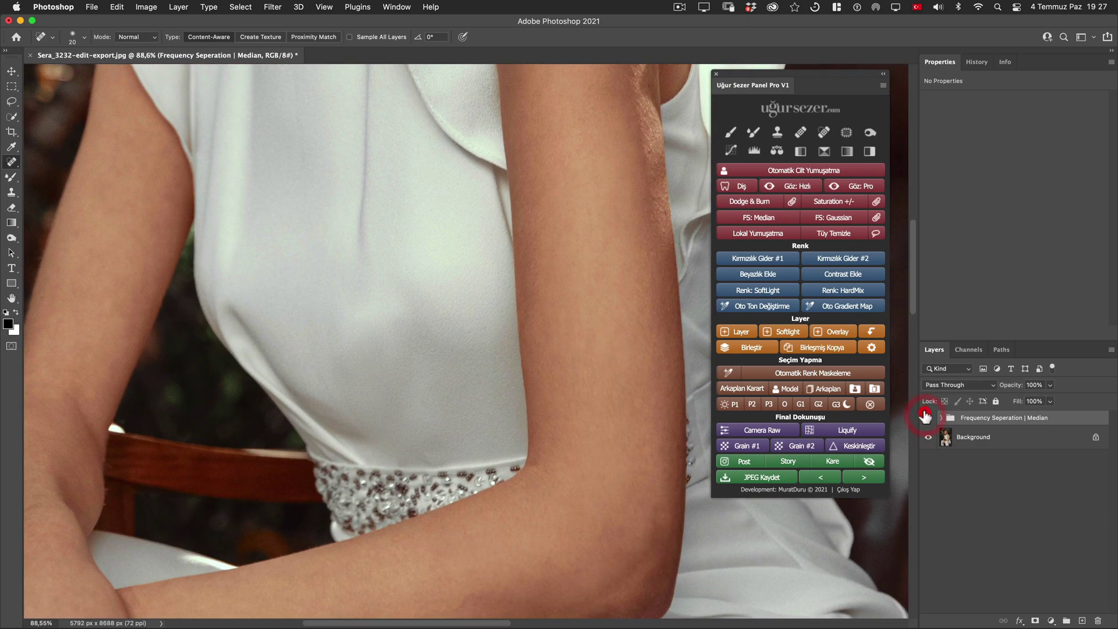
Pan over the arm, face and full seated figure comparing the retouch, then expand the group
{"action": "key", "text": "space"}
{"action": "mouse_move", "coordinate": [460, 388]}
{"action": "left_mouse_down"}
{"action": "mouse_move", "coordinate": [375, 380]}
{"action": "mouse_move", "coordinate": [387, 375]}
{"action": "left_mouse_up"}
{"action": "left_click", "coordinate": [928, 418]}
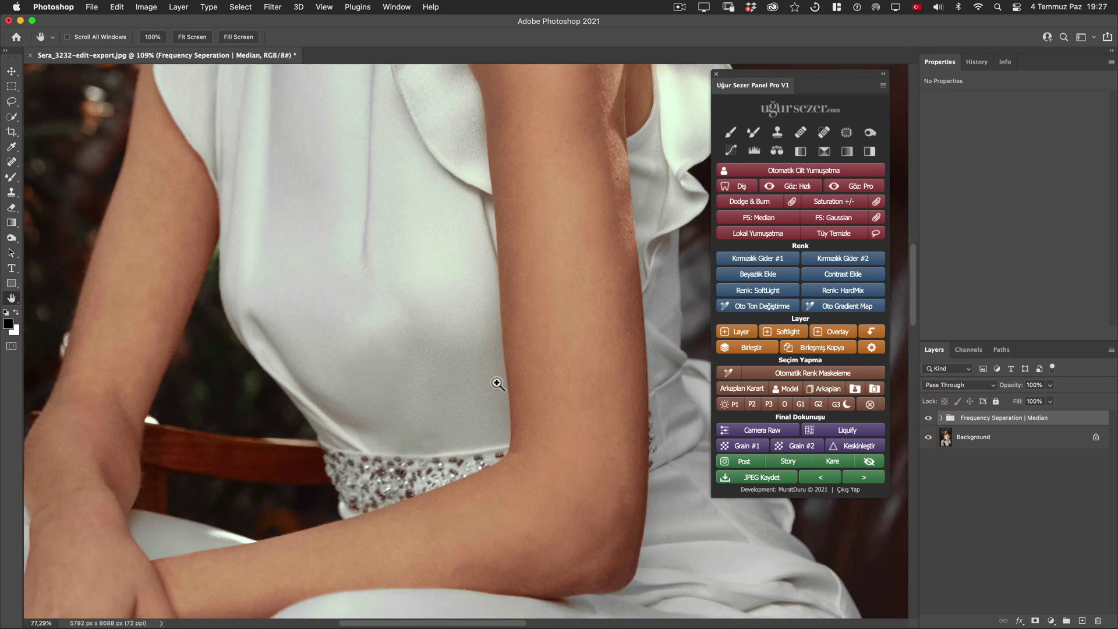
{"action": "left_click_drag", "start_coordinate": [518, 385], "coordinate": [482, 384]}
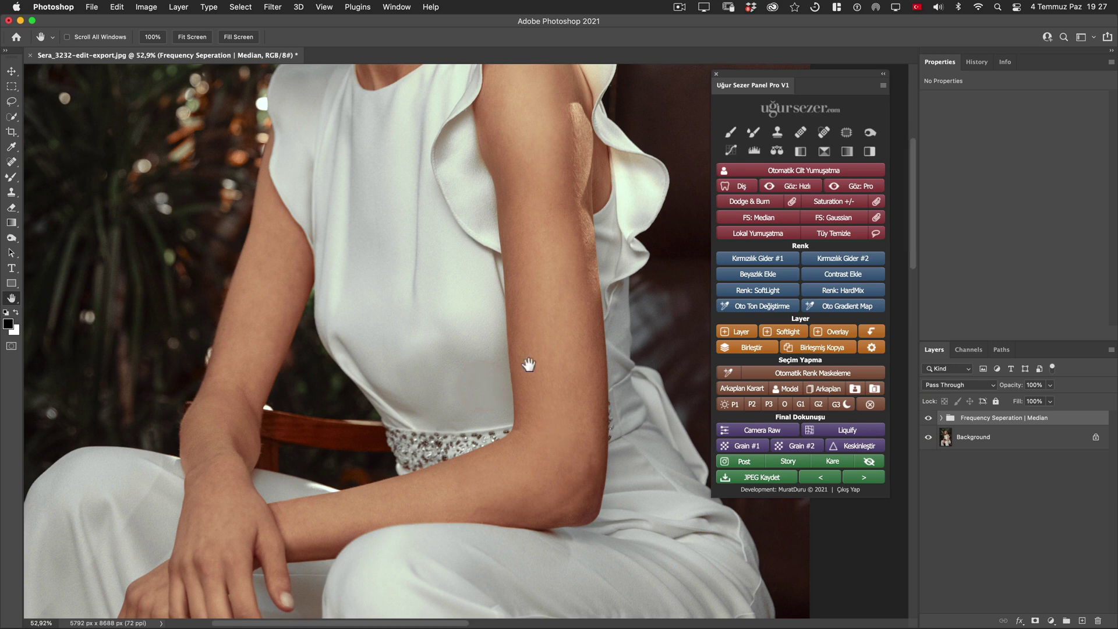
{"action": "mouse_move", "coordinate": [559, 427]}
{"action": "left_mouse_down"}
{"action": "mouse_move", "coordinate": [536, 313]}
{"action": "mouse_move", "coordinate": [569, 434]}
{"action": "mouse_move", "coordinate": [559, 464]}
{"action": "left_mouse_up"}
{"action": "left_click_drag", "start_coordinate": [511, 337], "coordinate": [522, 415]}
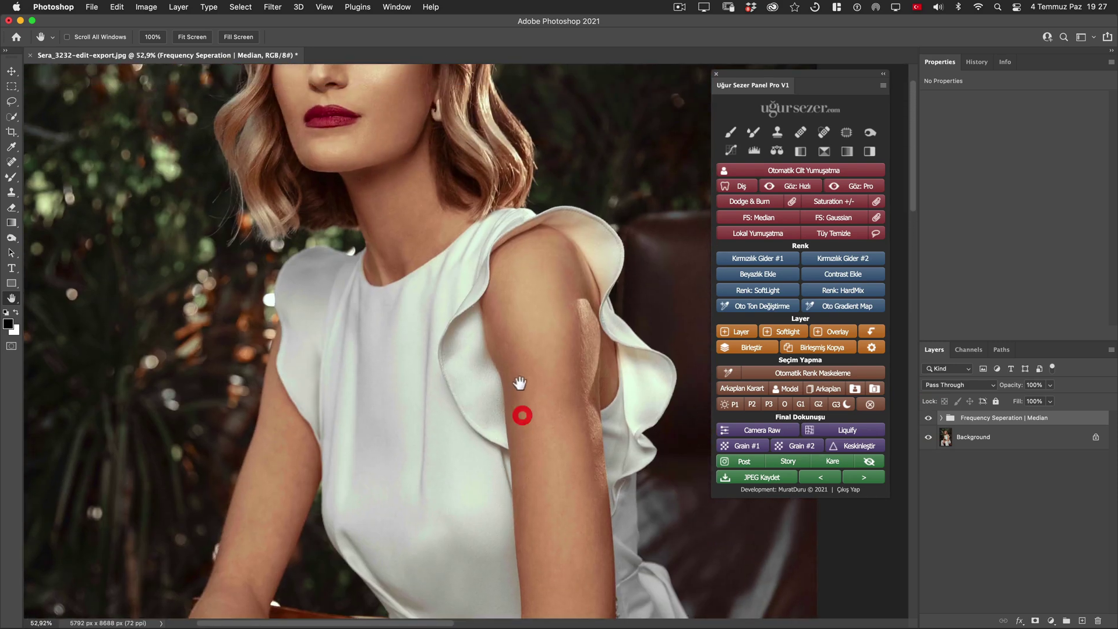
{"action": "left_click_drag", "start_coordinate": [520, 355], "coordinate": [529, 492]}
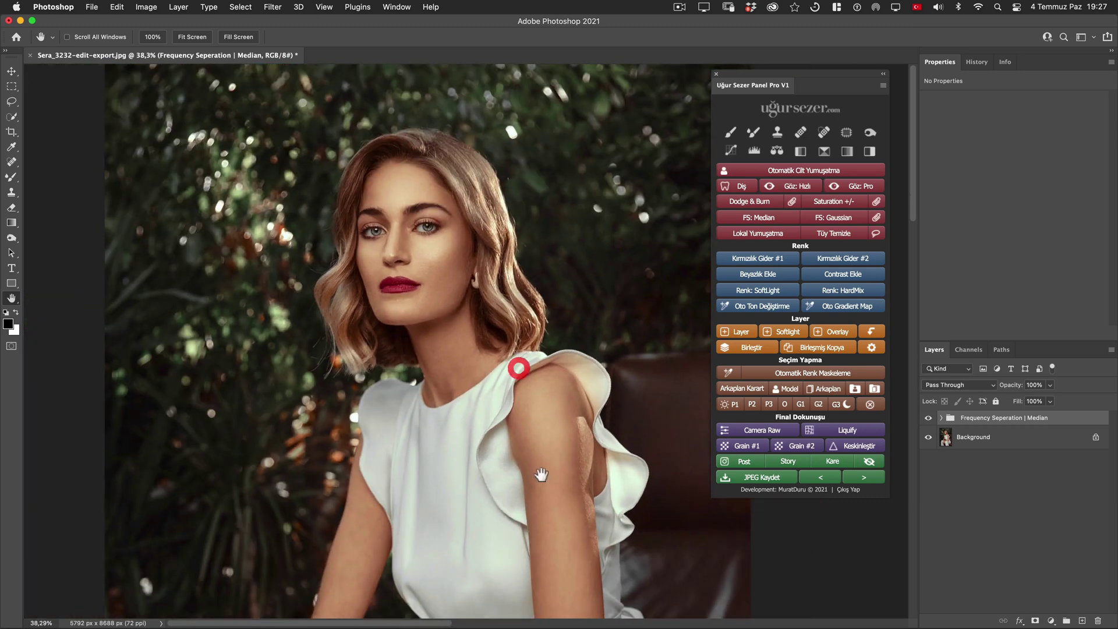
{"action": "left_click_drag", "start_coordinate": [541, 367], "coordinate": [529, 328]}
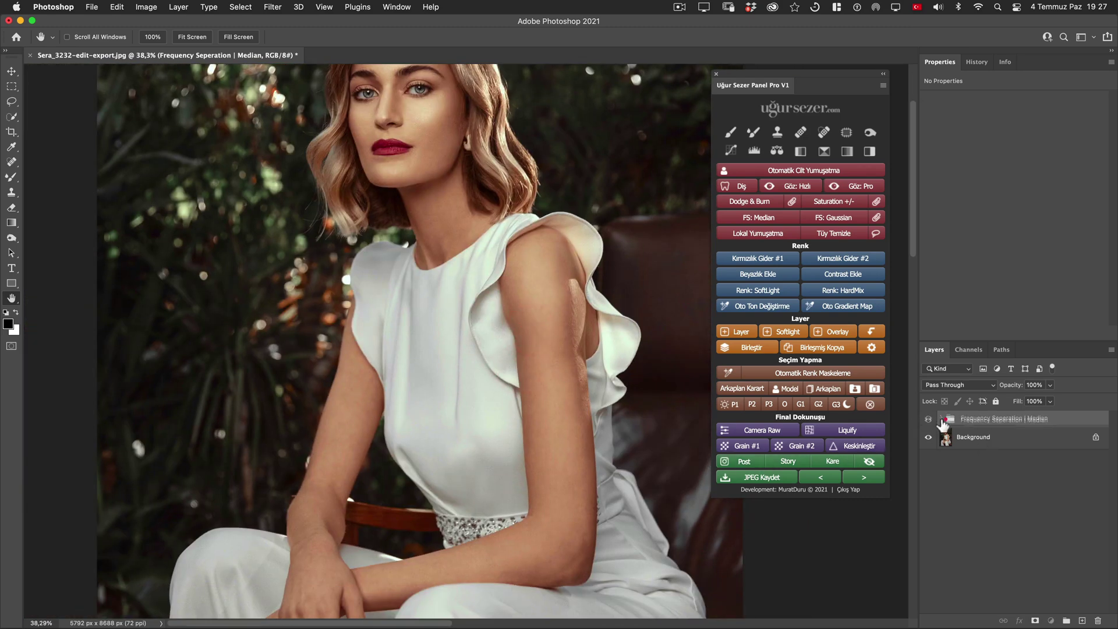
{"action": "left_click", "coordinate": [941, 418]}
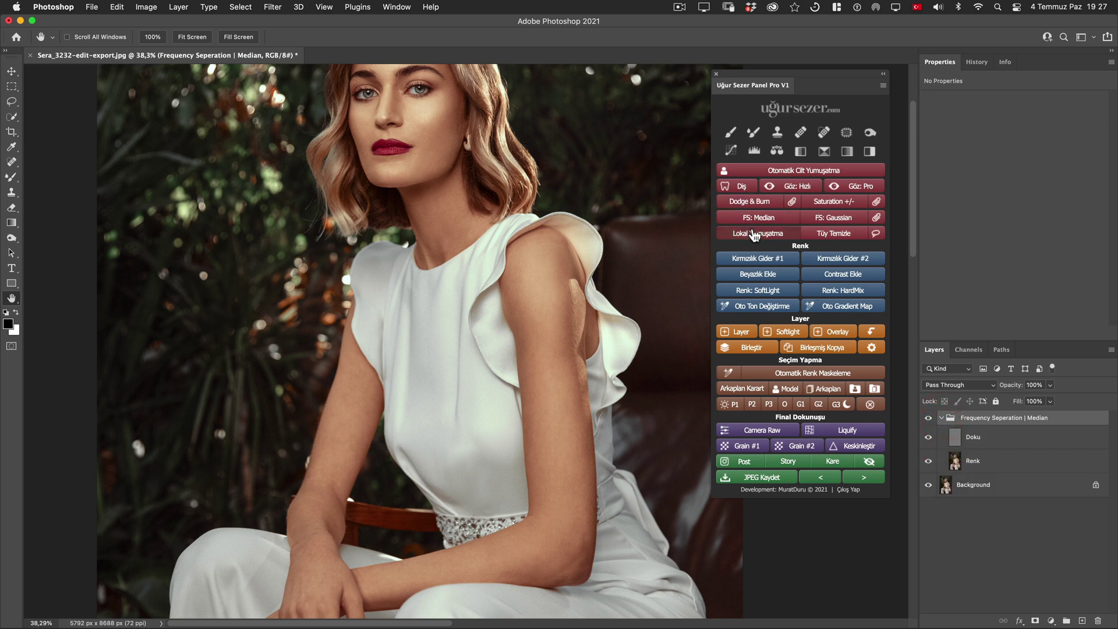
{"action": "left_click", "coordinate": [977, 464]}
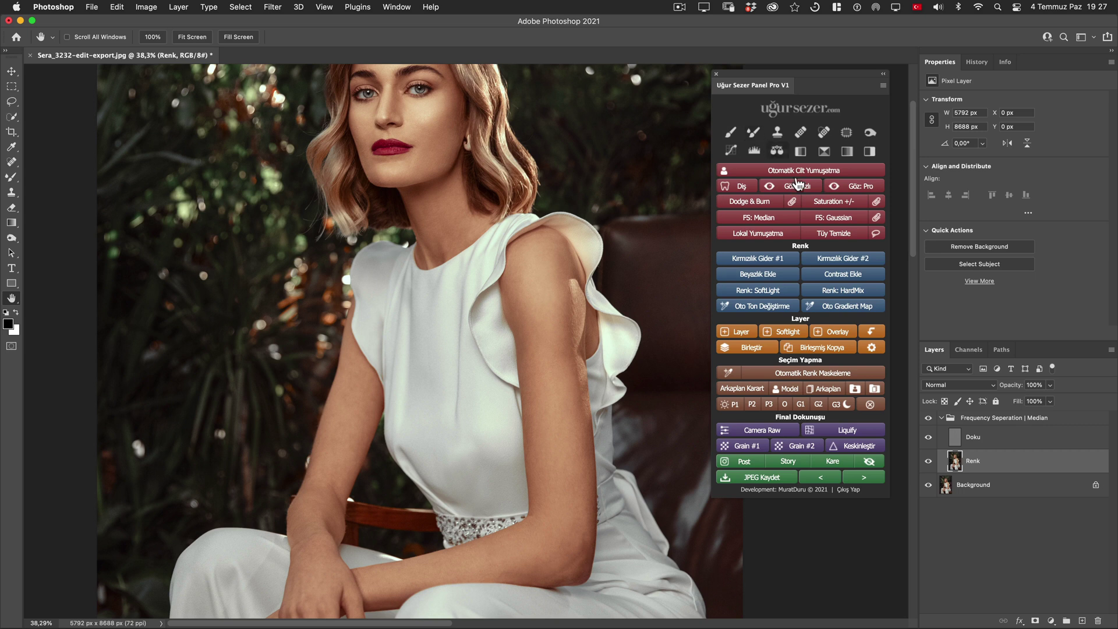
{"action": "left_click", "coordinate": [988, 444]}
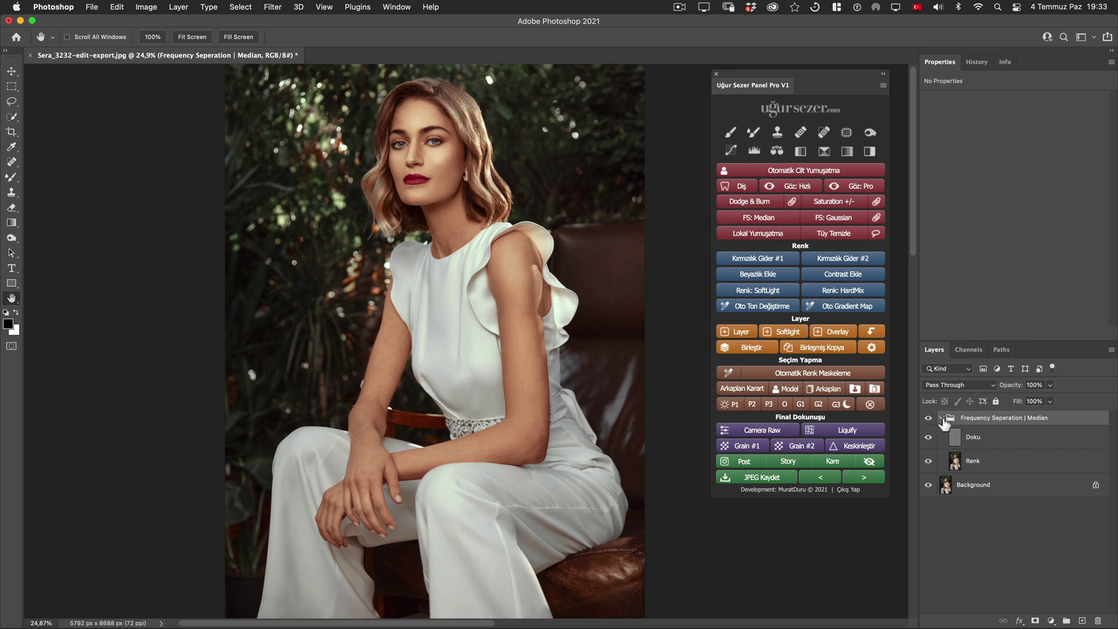
Collapse the first group and launch the FS: Median separation with its filter dialog
{"action": "left_click", "coordinate": [942, 419]}
{"action": "scroll", "coordinate": [466, 151], "scroll_direction": "up", "scroll_amount": 3}
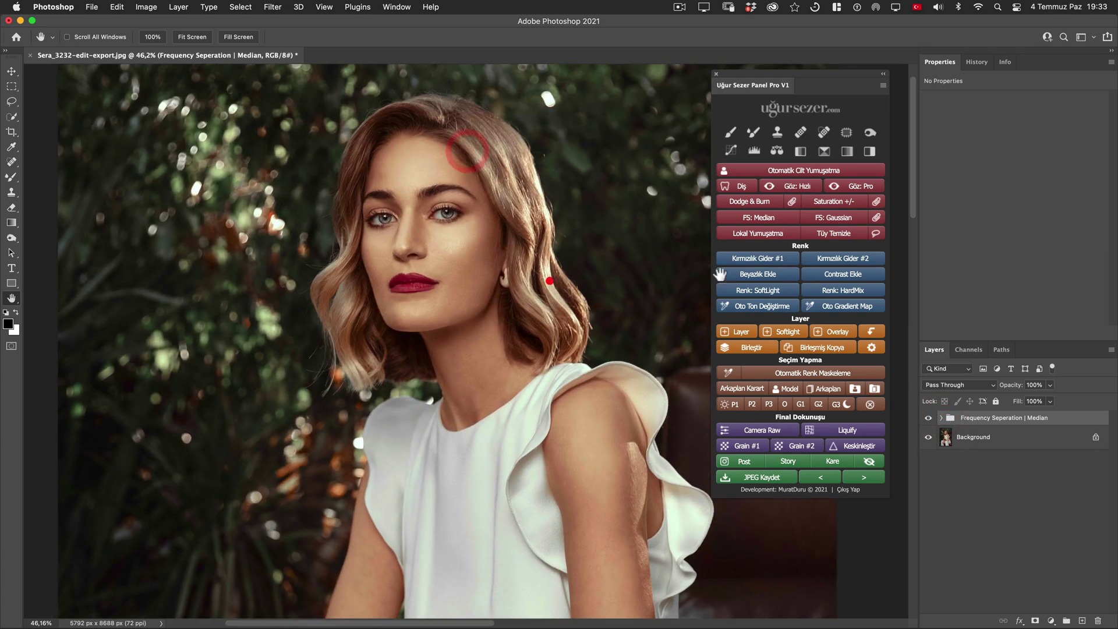
{"action": "left_click", "coordinate": [759, 217]}
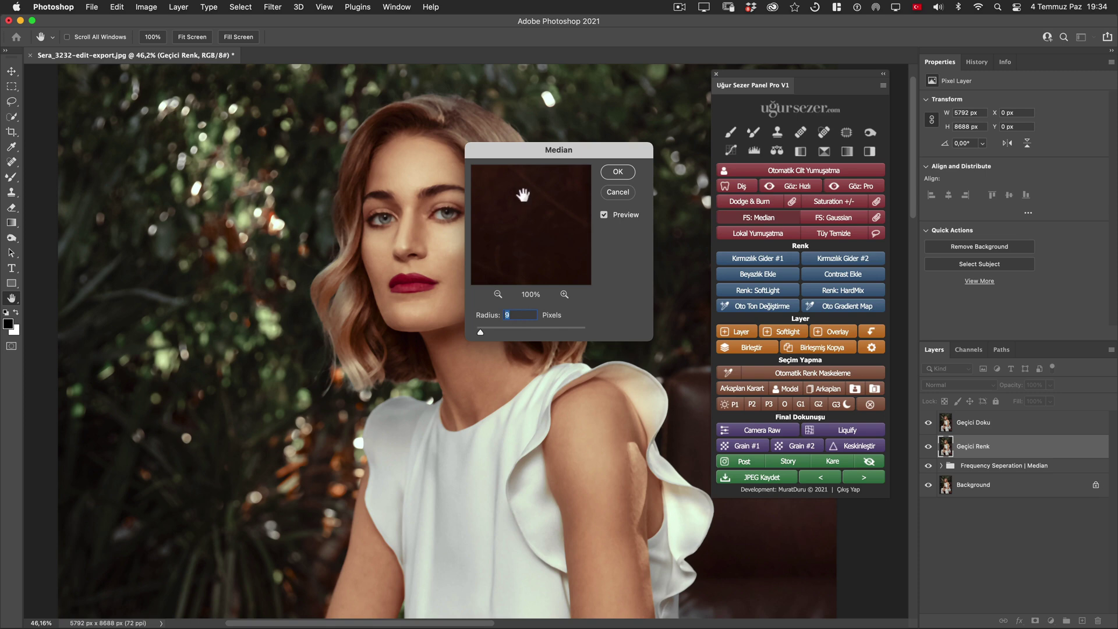
{"action": "left_click_drag", "start_coordinate": [524, 149], "coordinate": [620, 160]}
{"action": "scroll", "coordinate": [448, 245], "scroll_direction": "up", "scroll_amount": 3}
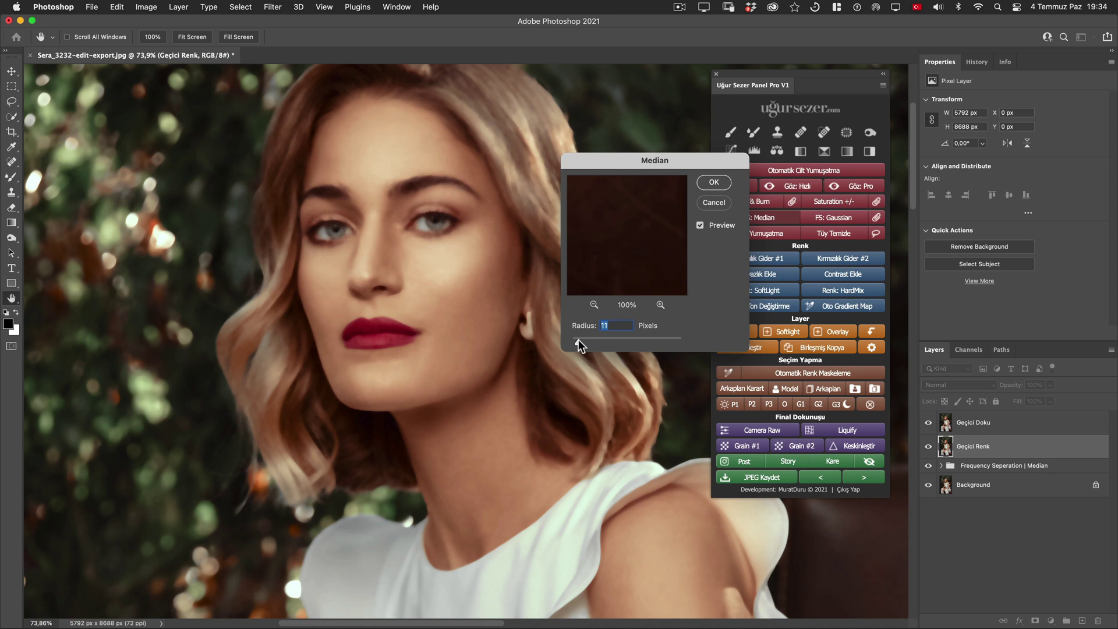
Set the Median radius to 11 and apply it to build the second group
{"action": "left_click_drag", "start_coordinate": [579, 341], "coordinate": [560, 345]}
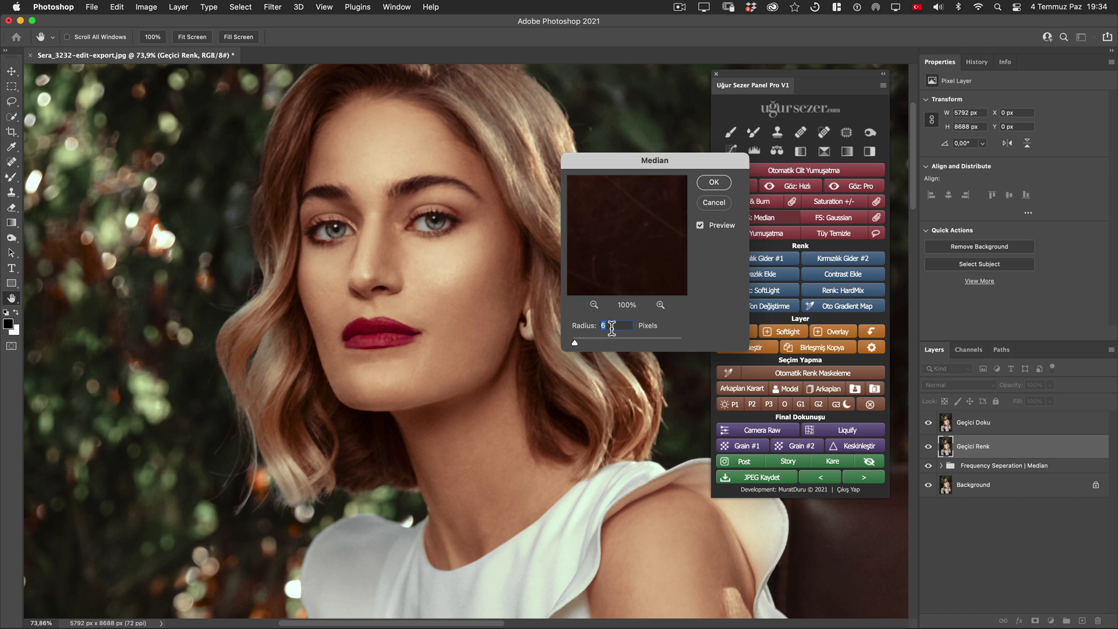
{"action": "left_click", "coordinate": [613, 327]}
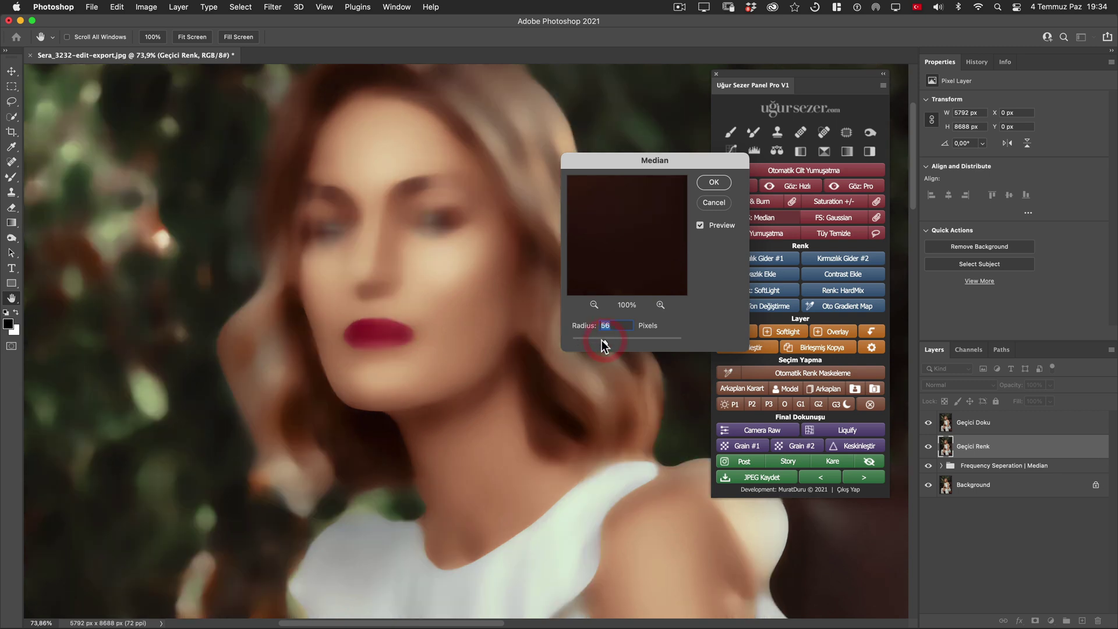
{"action": "left_click_drag", "start_coordinate": [589, 341], "coordinate": [573, 339]}
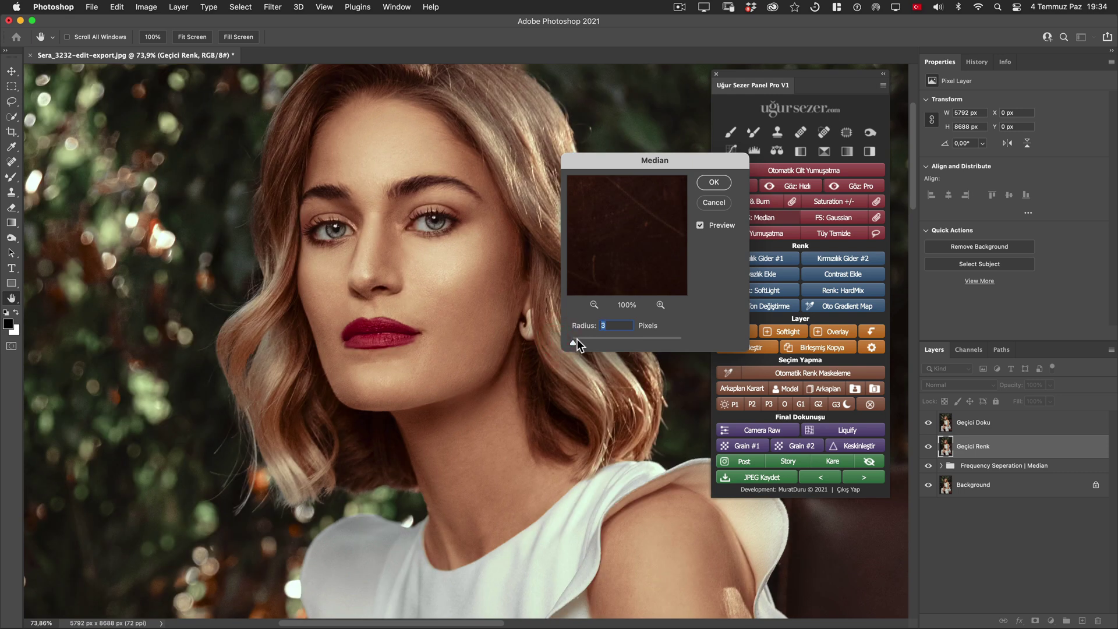
{"action": "left_click_drag", "start_coordinate": [581, 340], "coordinate": [583, 342]}
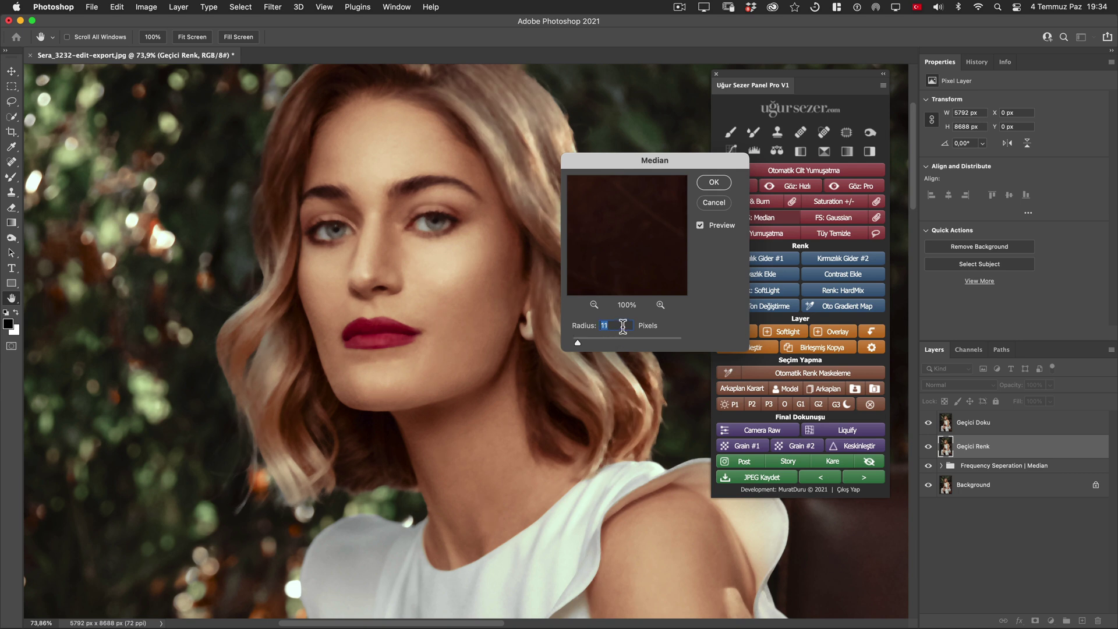
{"action": "left_click", "coordinate": [725, 185]}
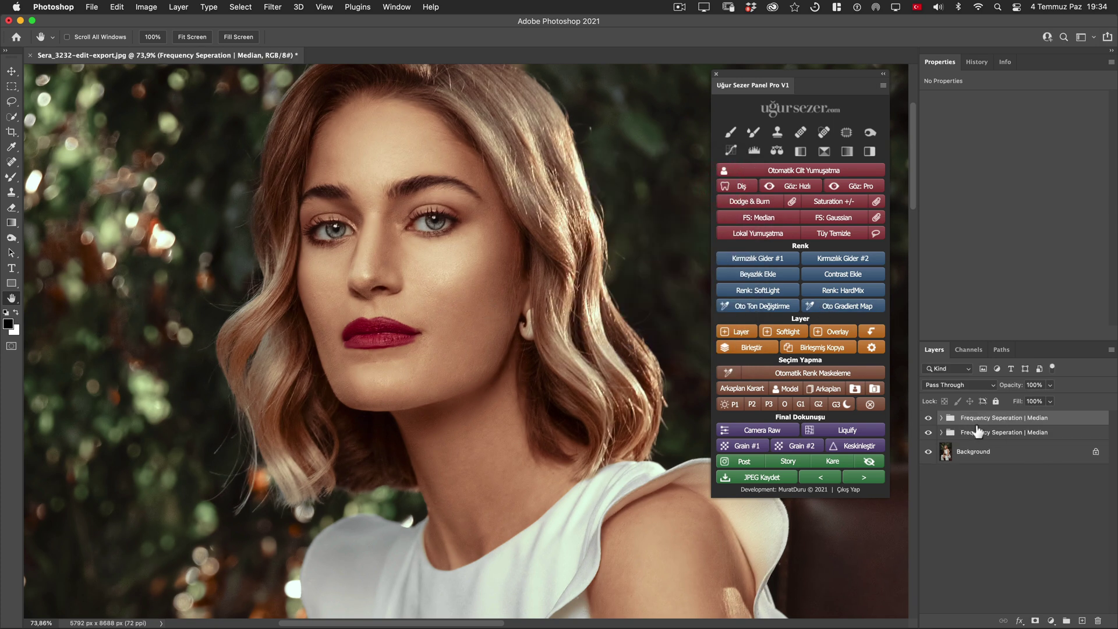
Select the new group's Doku and Renk layers, then add the Renk Geçişlerini Gör | Doku'yu Gizle group
{"action": "left_click", "coordinate": [942, 418]}
{"action": "left_click", "coordinate": [999, 463]}
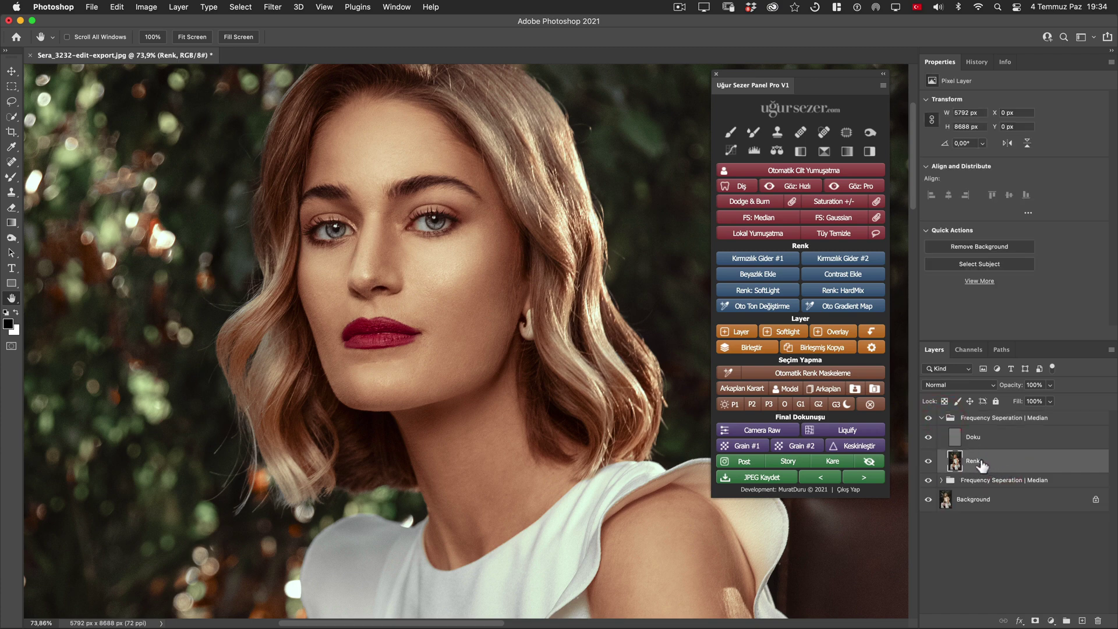
{"action": "left_click", "coordinate": [963, 443]}
{"action": "left_click", "coordinate": [982, 463]}
{"action": "left_click", "coordinate": [877, 221]}
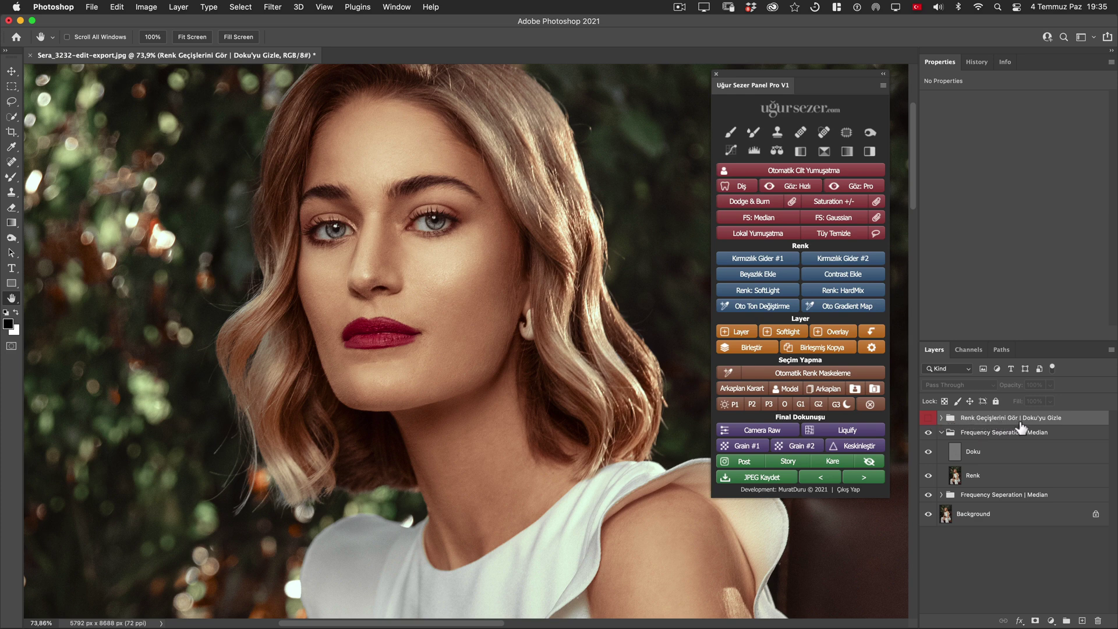
Hide the Doku texture layer and turn on the grayscale tone-transition view
{"action": "left_click", "coordinate": [928, 452]}
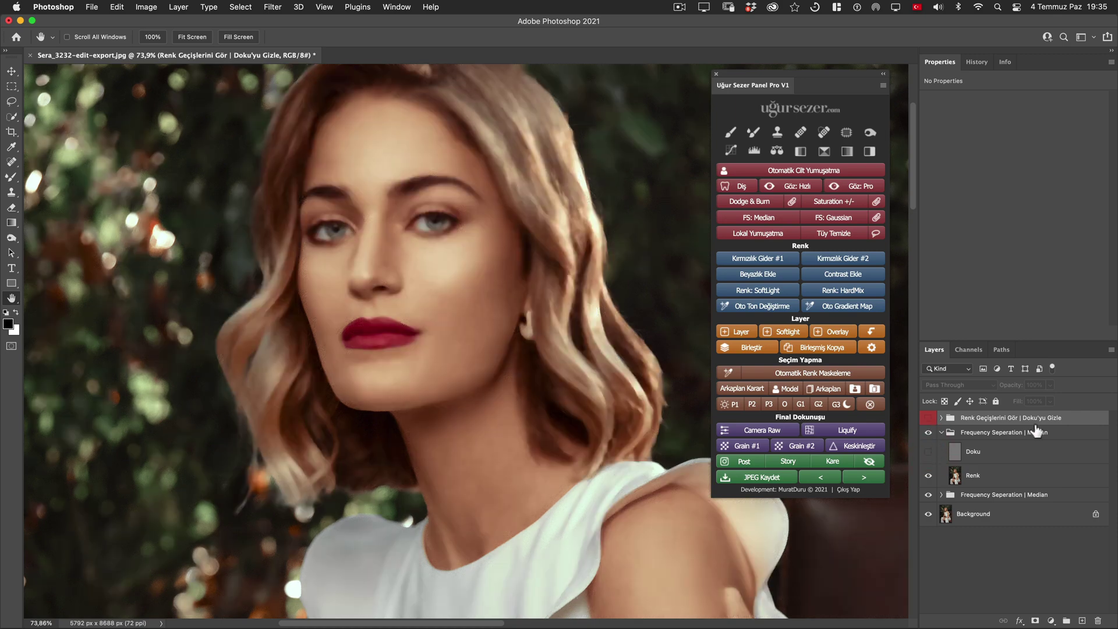
{"action": "left_click", "coordinate": [927, 418]}
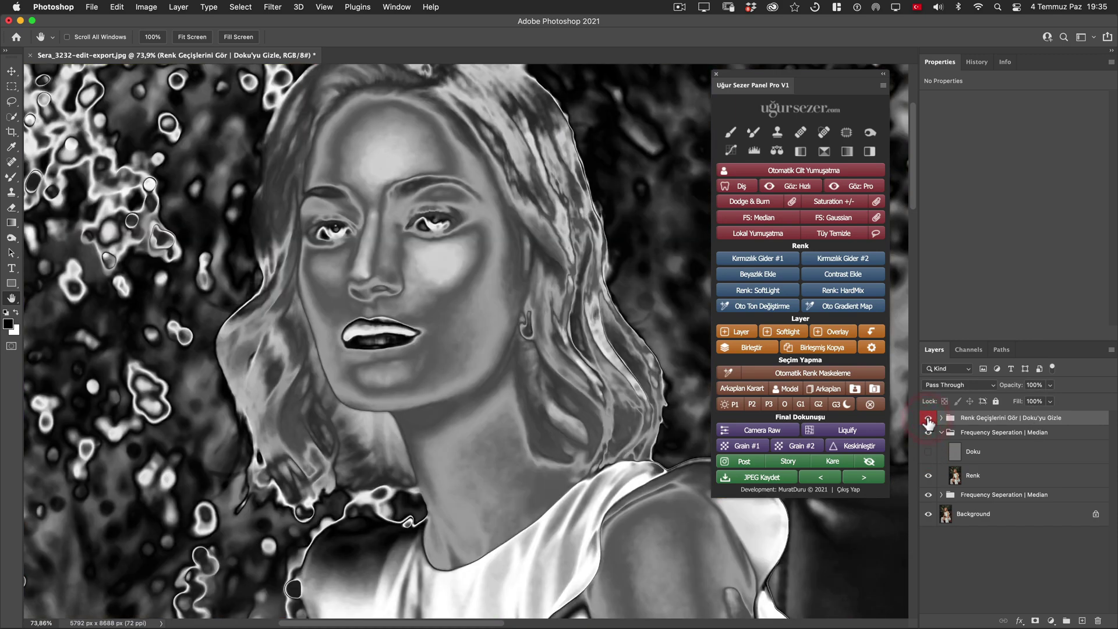
{"action": "scroll", "coordinate": [480, 290], "scroll_direction": "down", "scroll_amount": 5}
{"action": "scroll", "coordinate": [524, 326], "scroll_direction": "down", "scroll_amount": 5}
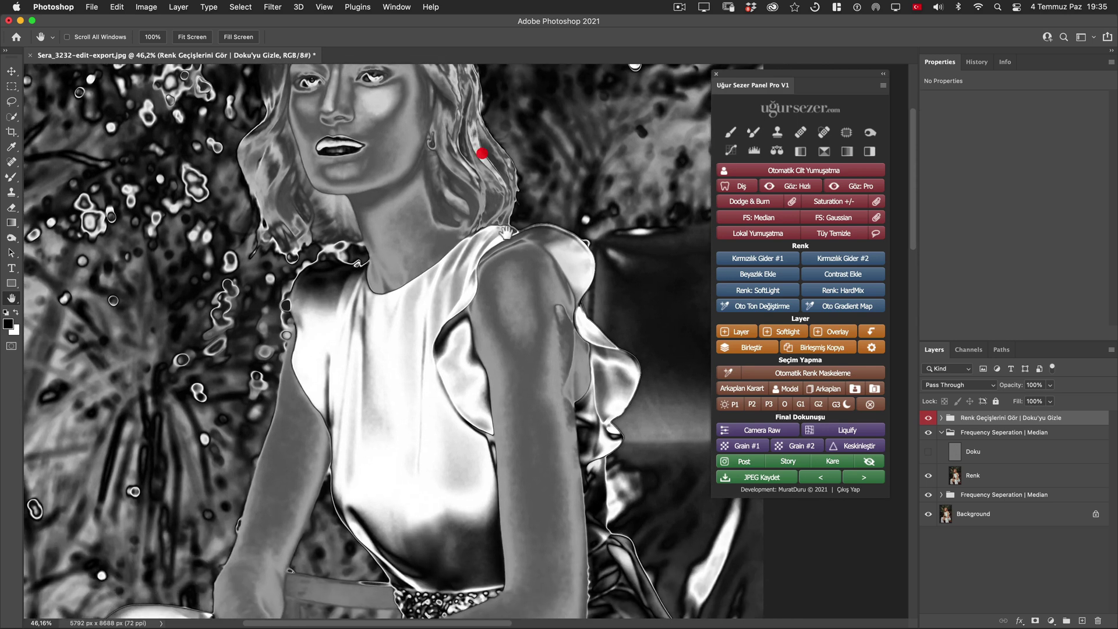
{"action": "scroll", "coordinate": [553, 356], "scroll_direction": "up", "scroll_amount": 2}
{"action": "scroll", "coordinate": [466, 372], "scroll_direction": "up", "scroll_amount": 5}
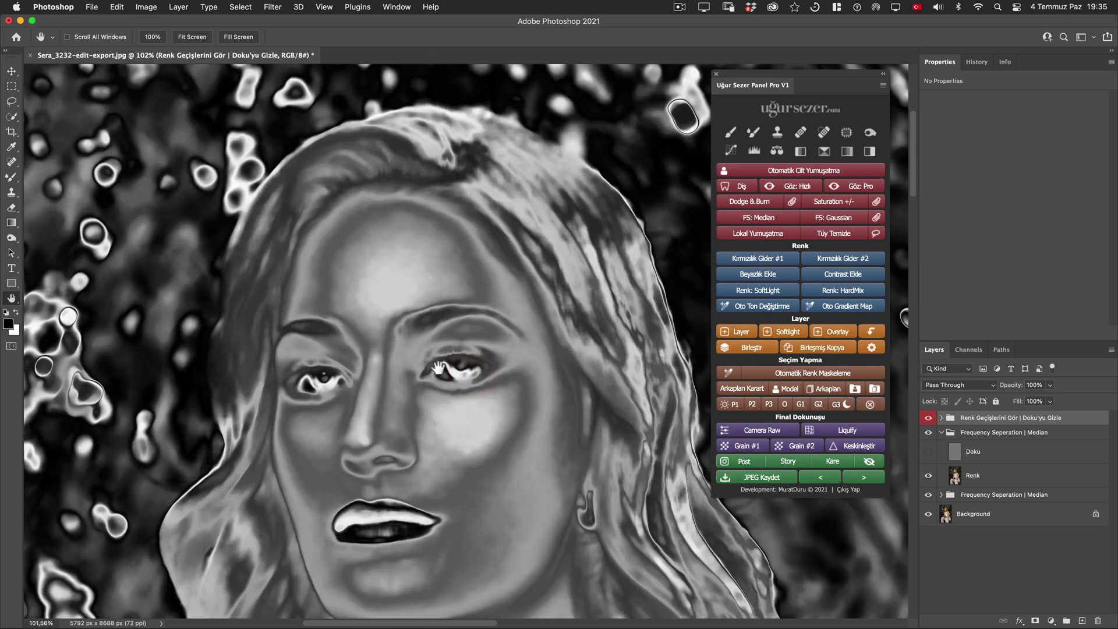
{"action": "scroll", "coordinate": [478, 399], "scroll_direction": "down", "scroll_amount": 3}
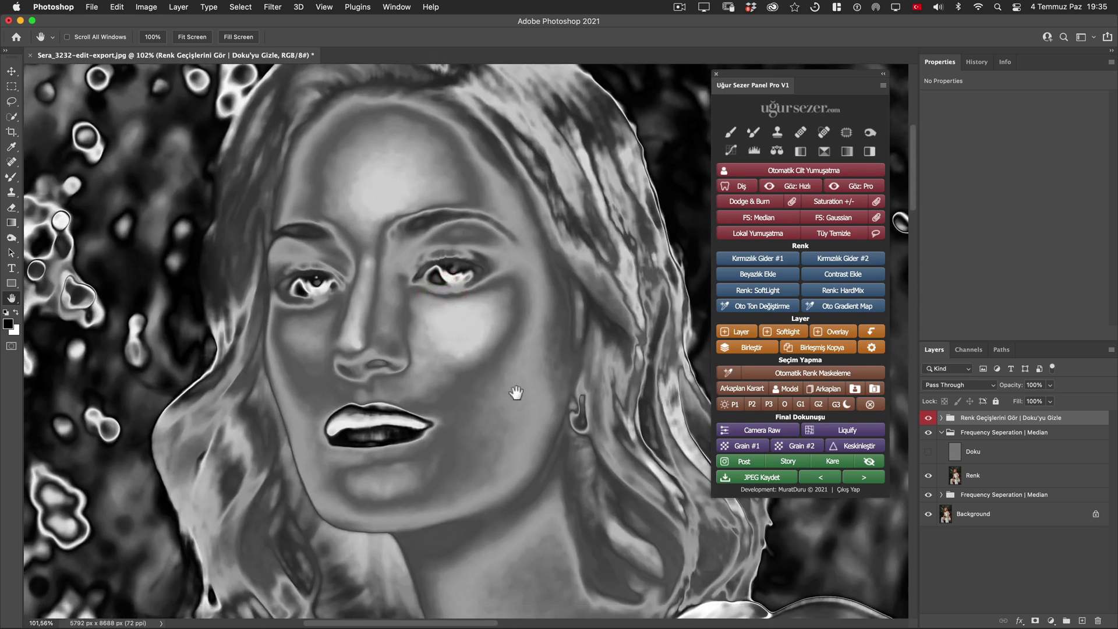
{"action": "scroll", "coordinate": [533, 380], "scroll_direction": "down", "scroll_amount": 2}
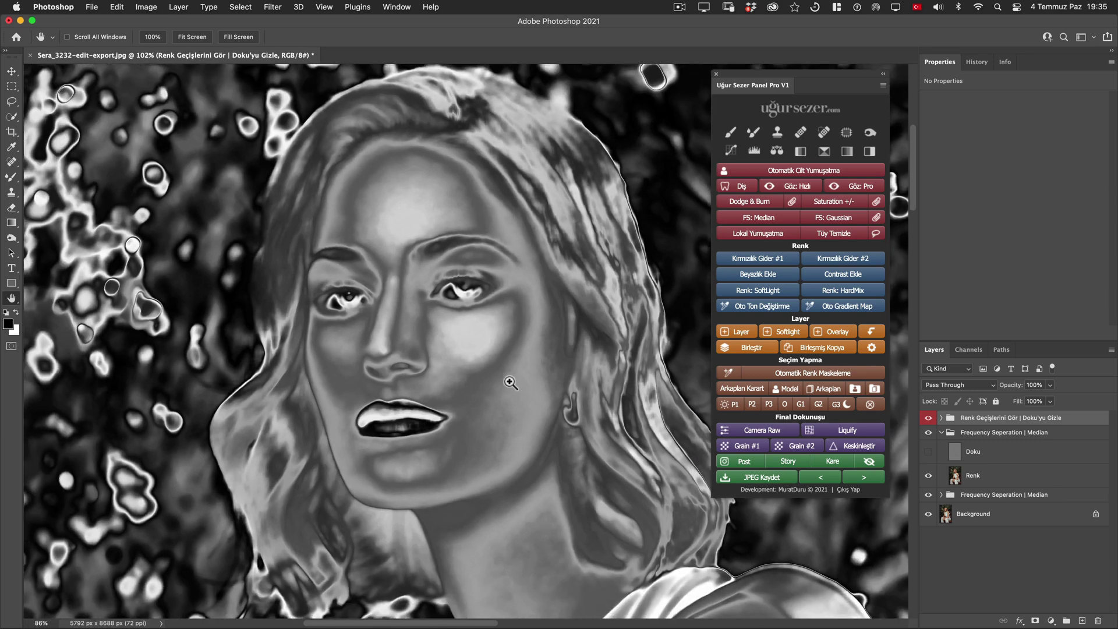
Pan and zoom across the neck, shoulder and face to inspect the tone map
{"action": "left_click_drag", "start_coordinate": [507, 379], "coordinate": [434, 240]}
{"action": "scroll", "coordinate": [548, 387], "scroll_direction": "down", "scroll_amount": 2}
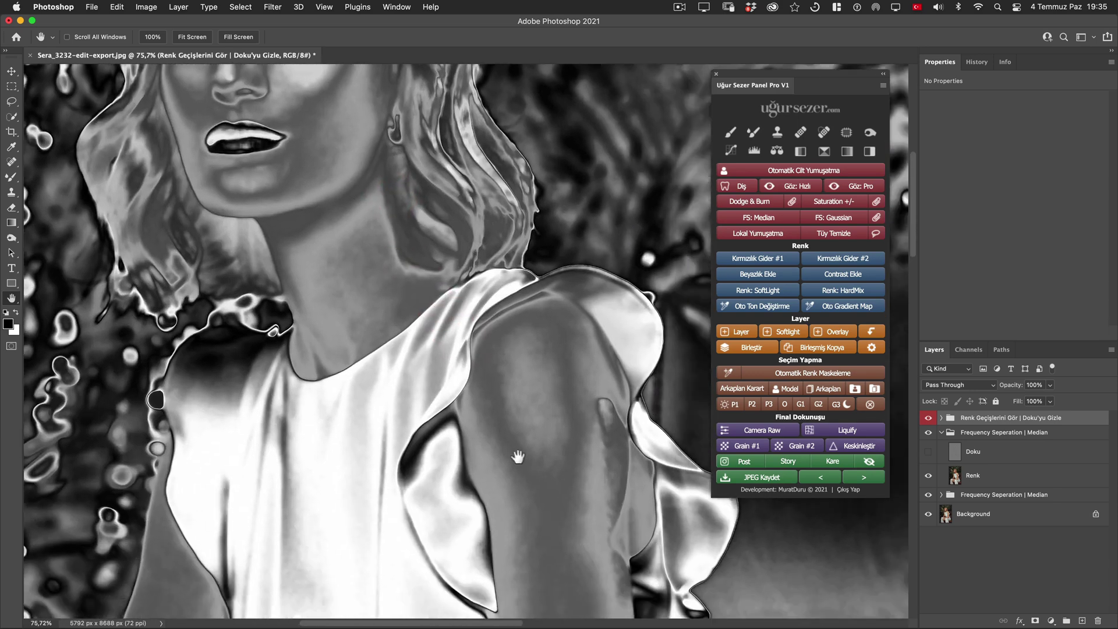
{"action": "scroll", "coordinate": [512, 457], "scroll_direction": "down", "scroll_amount": 2}
{"action": "scroll", "coordinate": [507, 395], "scroll_direction": "up", "scroll_amount": 5}
{"action": "scroll", "coordinate": [469, 355], "scroll_direction": "up", "scroll_amount": 3}
{"action": "left_click_drag", "start_coordinate": [468, 355], "coordinate": [476, 369]}
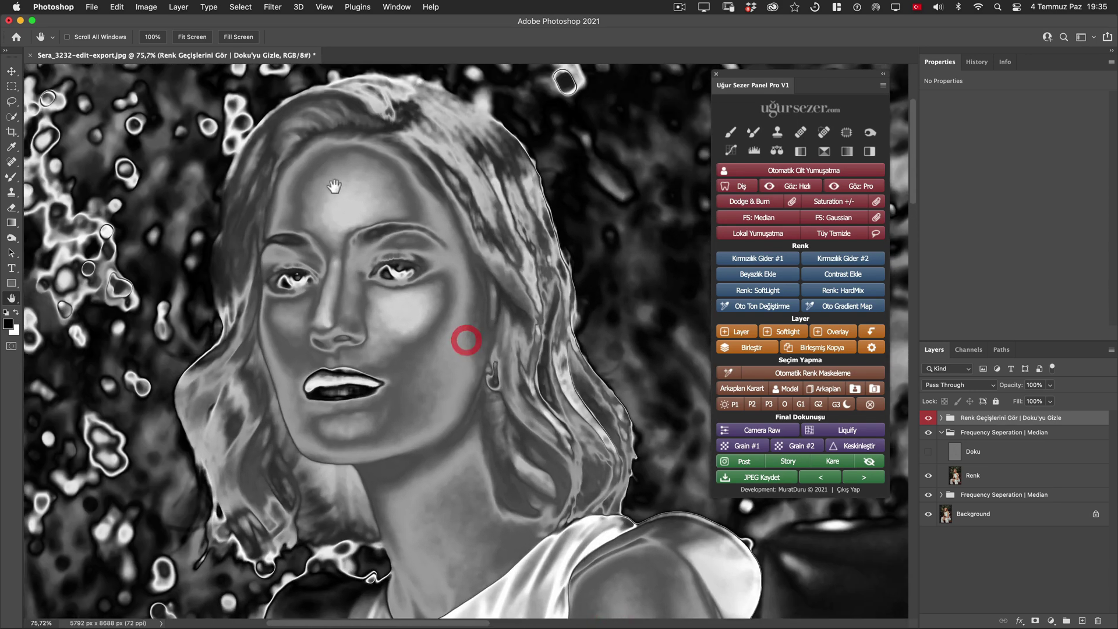
{"action": "scroll", "coordinate": [441, 273], "scroll_direction": "down", "scroll_amount": 3}
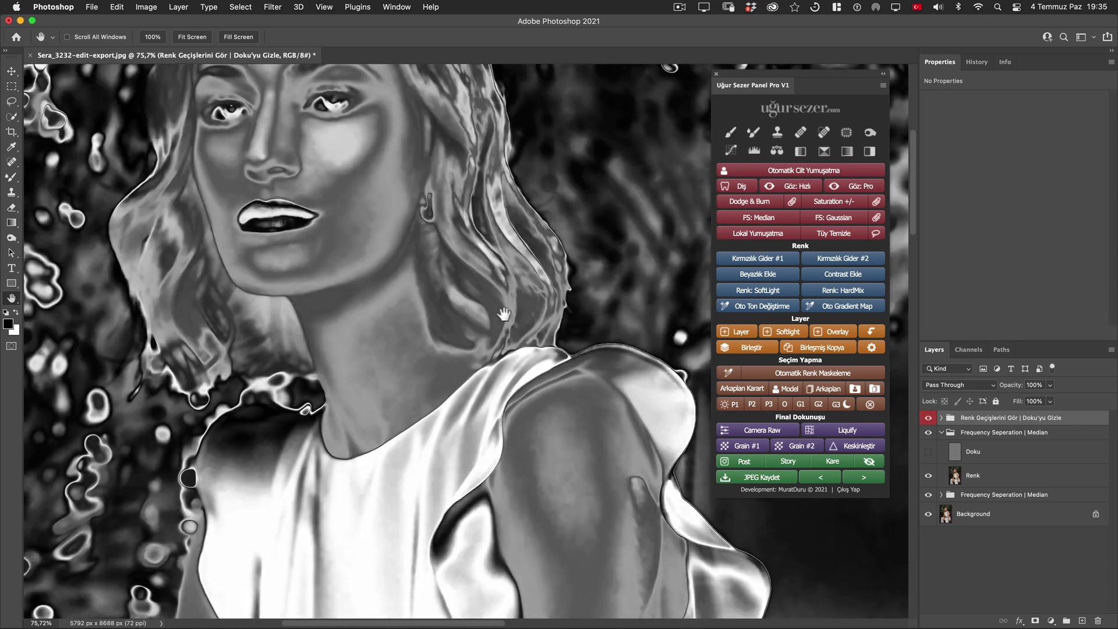
{"action": "scroll", "coordinate": [465, 265], "scroll_direction": "down", "scroll_amount": 3}
{"action": "left_click", "coordinate": [489, 261]}
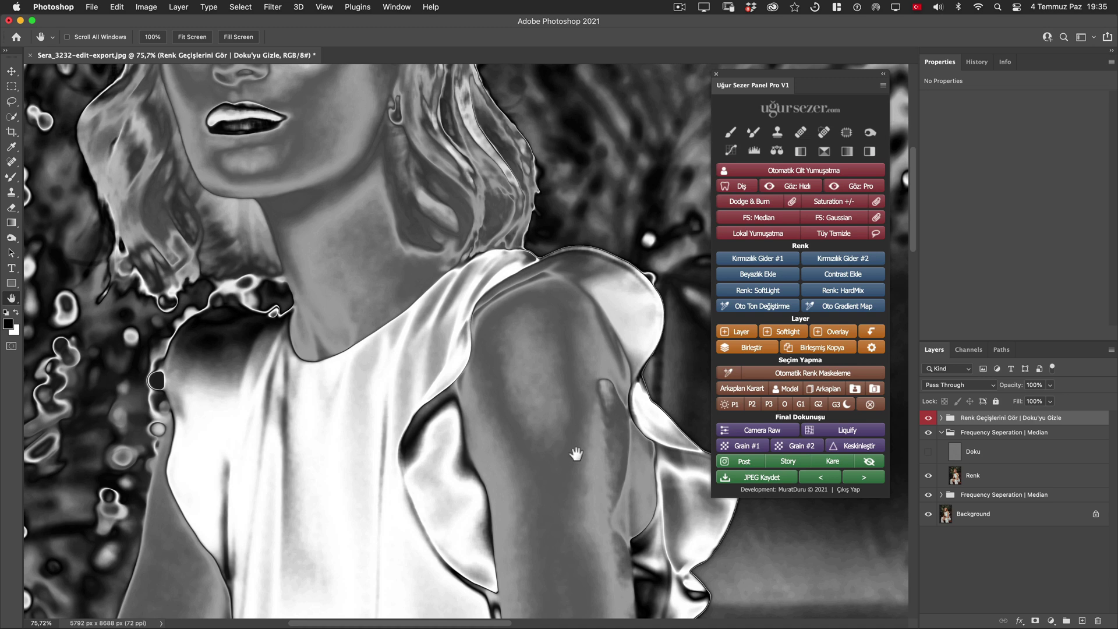
Blend the shoulder skin tone on the Renk layer with an enlarged Mixer Brush
{"action": "left_click", "coordinate": [984, 477]}
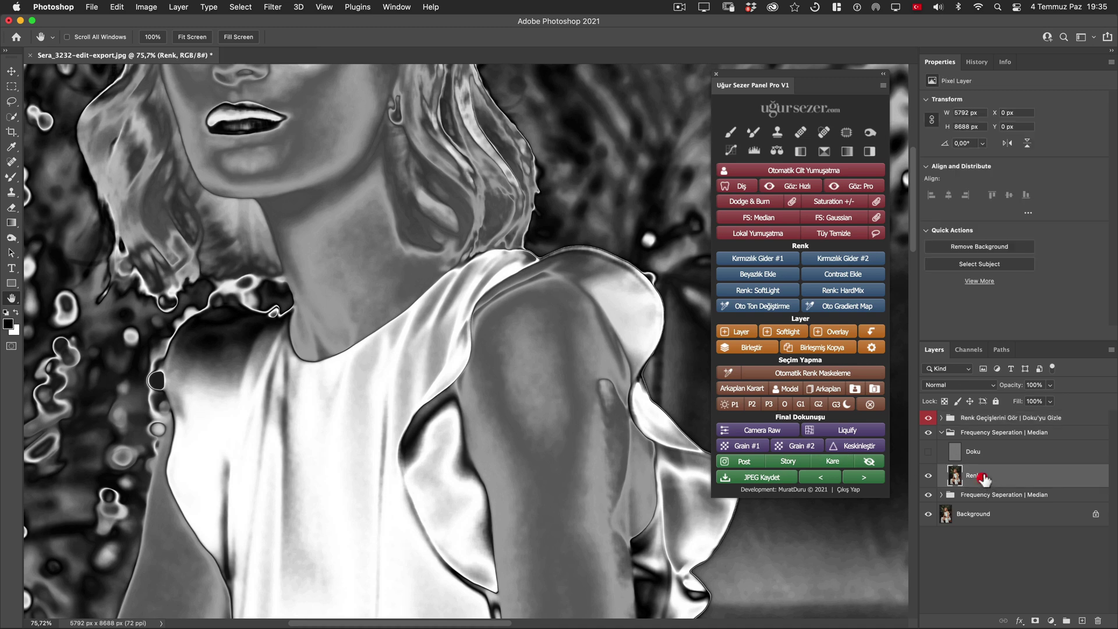
{"action": "left_click", "coordinate": [753, 131]}
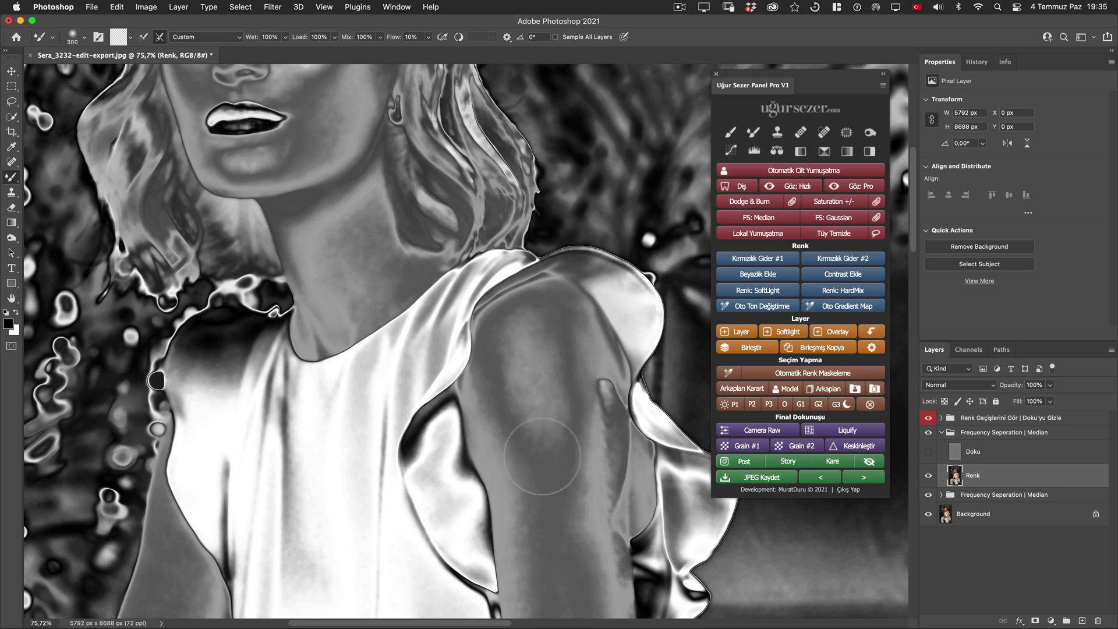
{"action": "left_click_drag", "start_coordinate": [531, 450], "coordinate": [522, 417]}
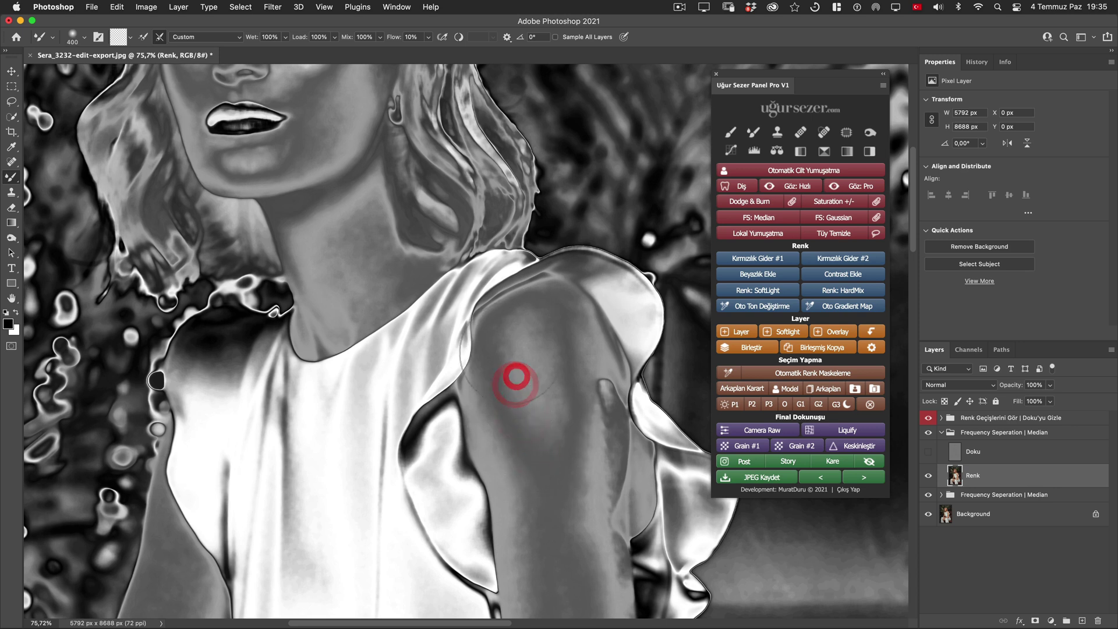
{"action": "left_click_drag", "start_coordinate": [554, 347], "coordinate": [562, 434]}
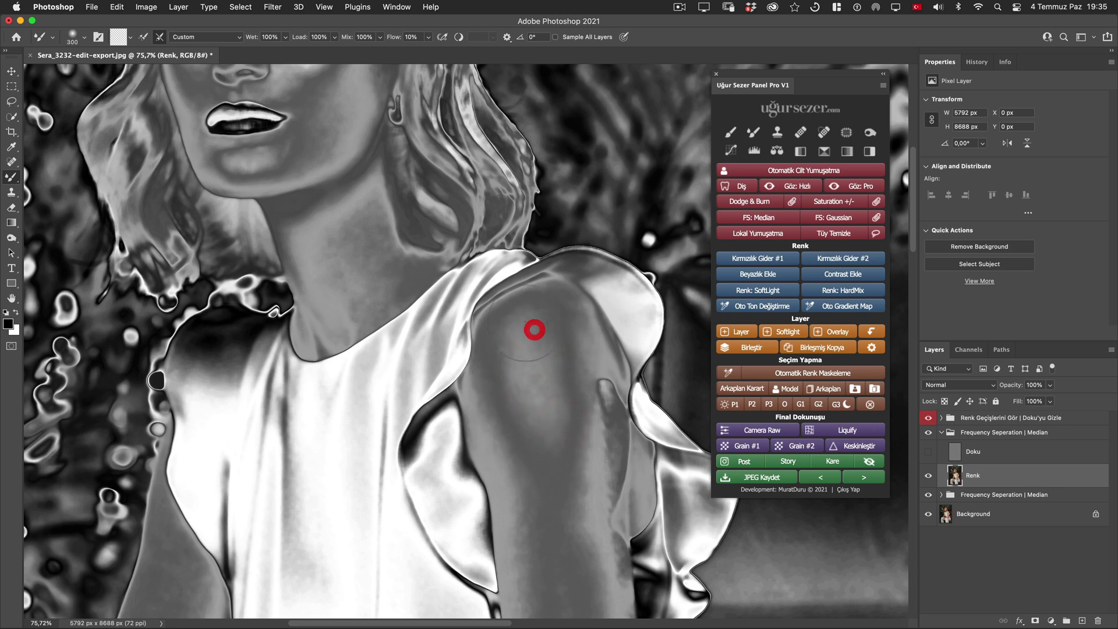
{"action": "left_click_drag", "start_coordinate": [518, 388], "coordinate": [554, 433]}
{"action": "scroll", "coordinate": [553, 433], "scroll_direction": "up", "scroll_amount": 5}
{"action": "scroll", "coordinate": [392, 367], "scroll_direction": "left", "scroll_amount": 2}
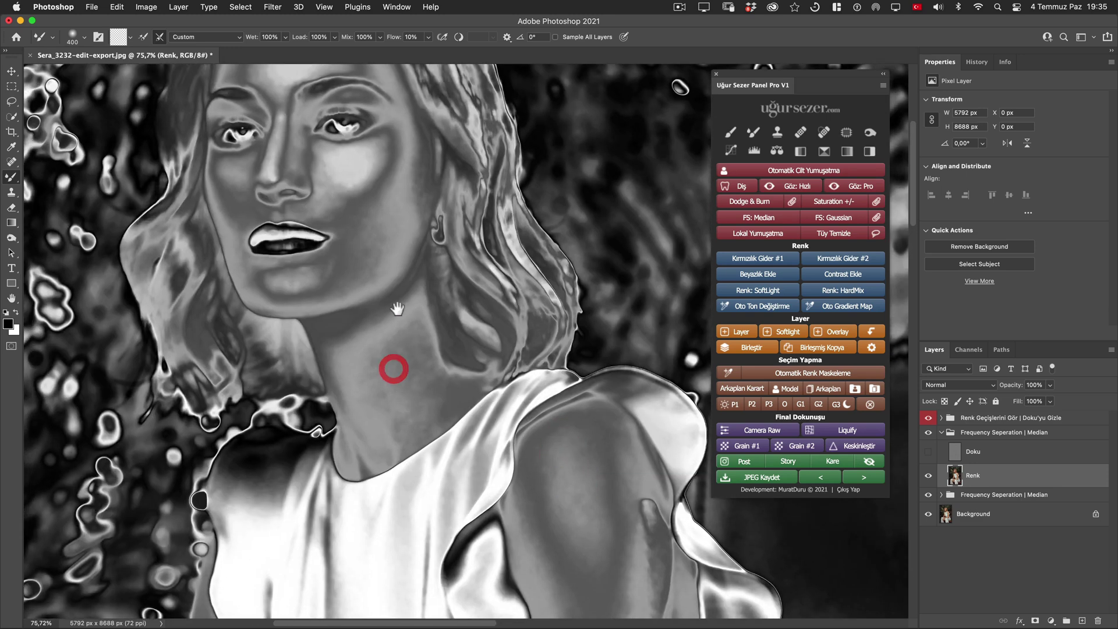
{"action": "scroll", "coordinate": [392, 367], "scroll_direction": "up", "scroll_amount": 3}
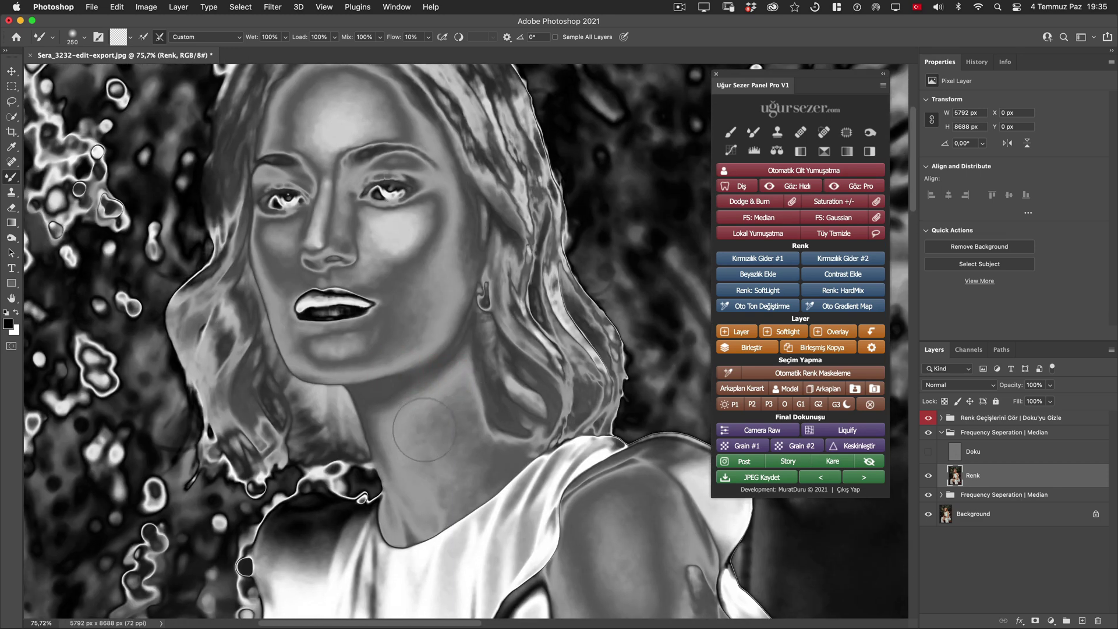
Smooth the skin tone down the neck and across the cheek
{"action": "mouse_move", "coordinate": [445, 402]}
{"action": "left_mouse_down"}
{"action": "mouse_move", "coordinate": [441, 469]}
{"action": "mouse_move", "coordinate": [430, 437]}
{"action": "left_mouse_up"}
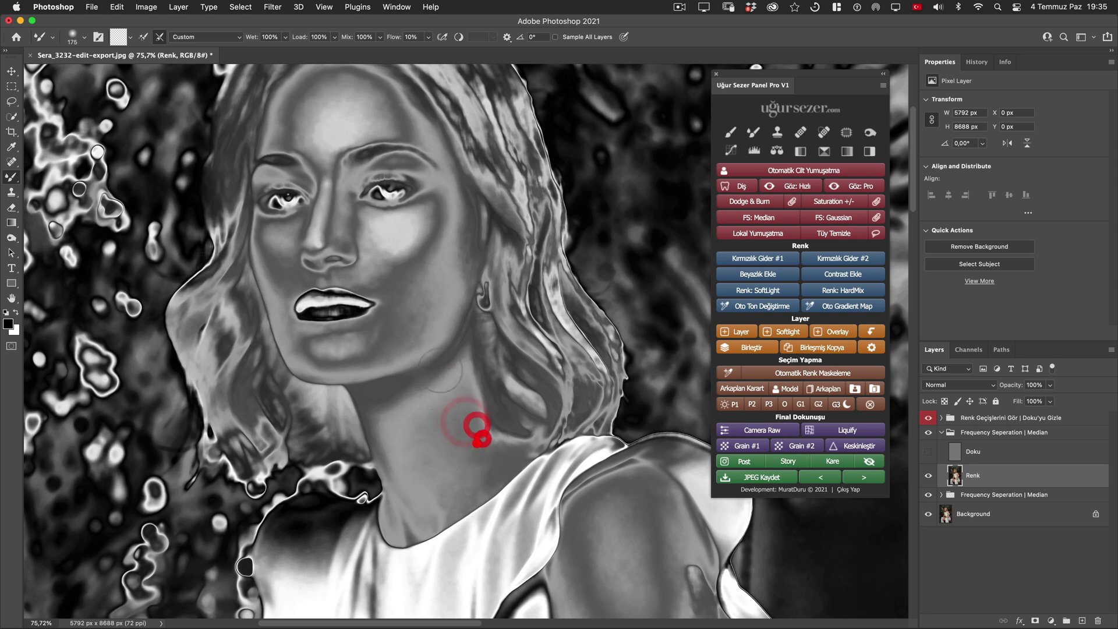
{"action": "key", "text": "bracketleft"}
{"action": "left_click", "coordinate": [392, 264]}
{"action": "mouse_move", "coordinate": [400, 255]}
{"action": "left_mouse_down"}
{"action": "mouse_move", "coordinate": [418, 222]}
{"action": "mouse_move", "coordinate": [401, 271]}
{"action": "mouse_move", "coordinate": [418, 325]}
{"action": "left_mouse_up"}
{"action": "key", "text": "bracketleft"}
{"action": "key", "text": "bracketright"}
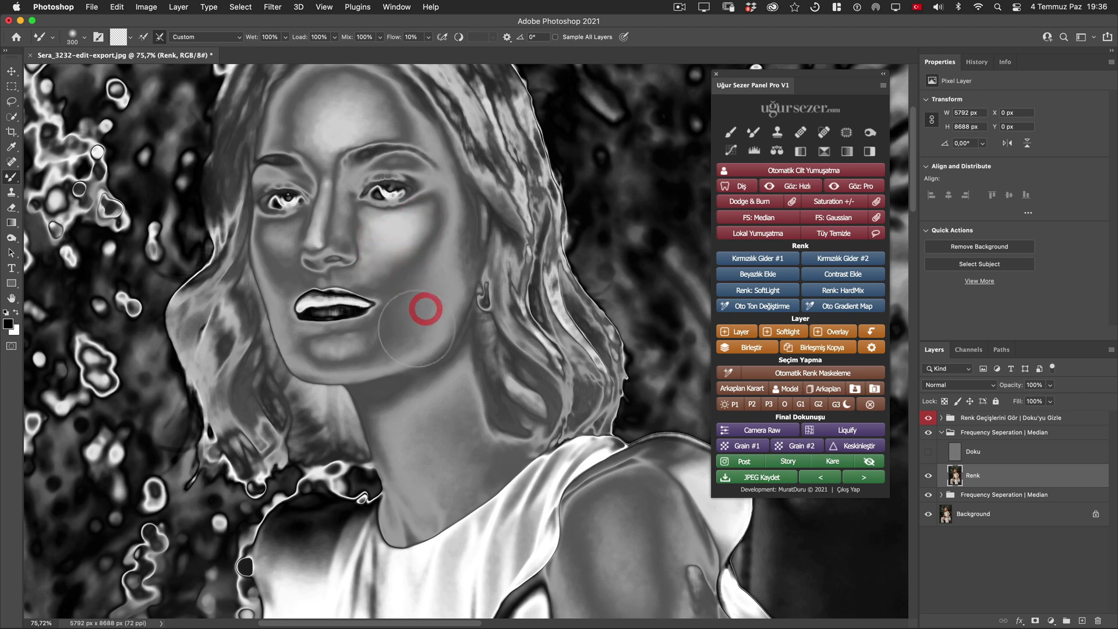
{"action": "key", "text": "bracketright"}
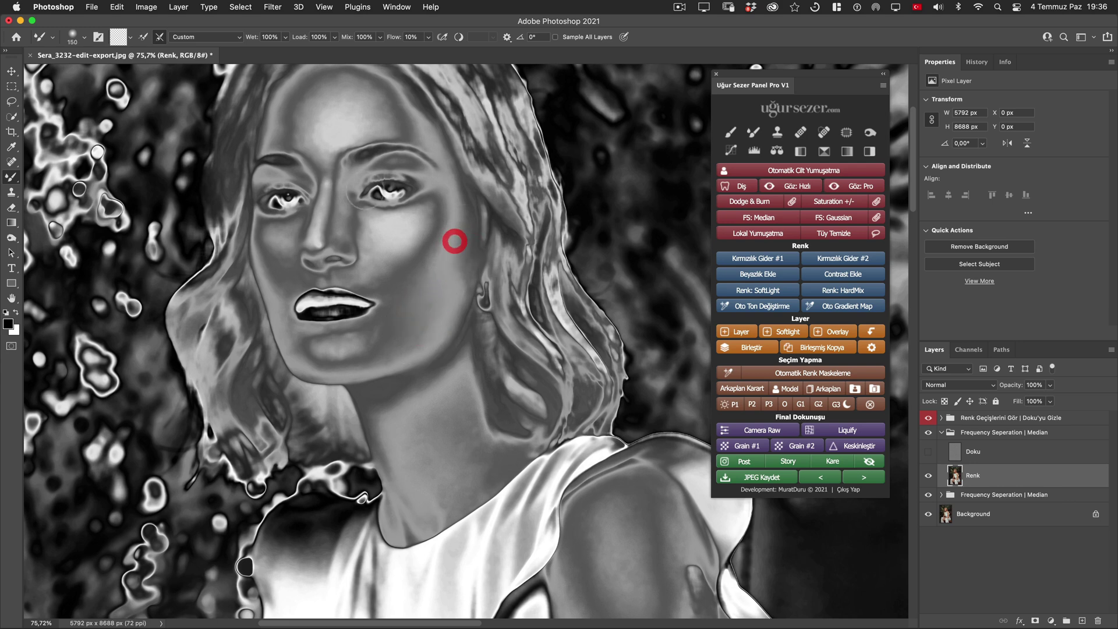
{"action": "left_click_drag", "start_coordinate": [418, 325], "coordinate": [456, 240]}
Smooth the forehead tone and the cheek below the eye
{"action": "key", "text": "bracketleft"}
{"action": "key", "text": "bracketleft"}
{"action": "key", "text": "bracketright"}
{"action": "key", "text": "bracketright"}
{"action": "mouse_move", "coordinate": [315, 134]}
{"action": "left_mouse_down"}
{"action": "mouse_move", "coordinate": [328, 218]}
{"action": "mouse_move", "coordinate": [322, 201]}
{"action": "mouse_move", "coordinate": [391, 186]}
{"action": "left_mouse_up"}
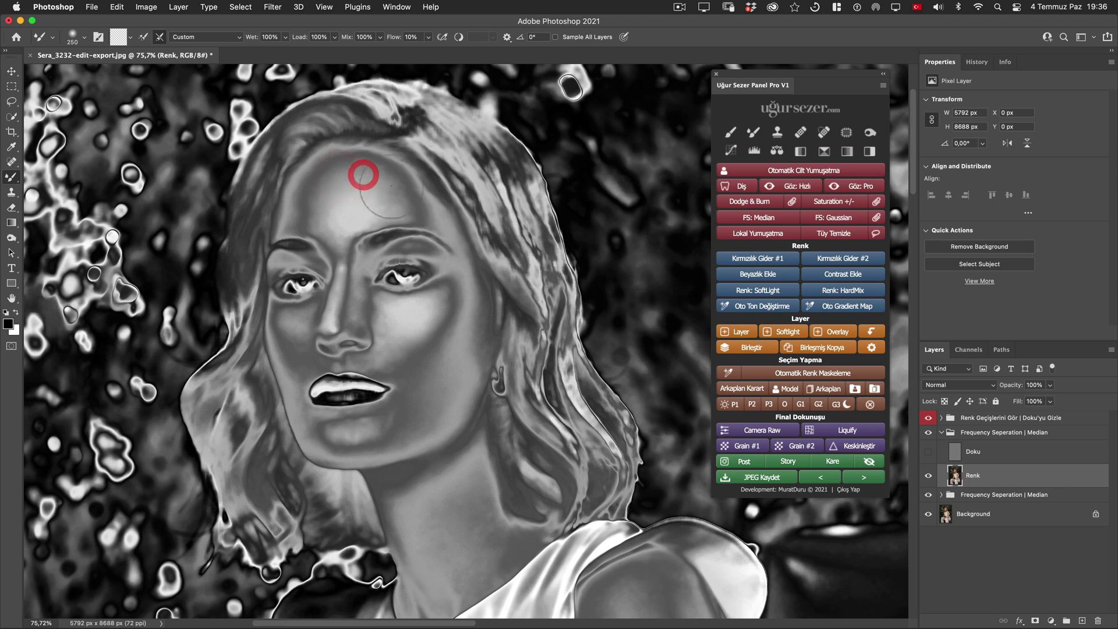
{"action": "left_click_drag", "start_coordinate": [391, 186], "coordinate": [354, 180]}
{"action": "key", "text": "bracketleft"}
{"action": "key", "text": "bracketleft"}
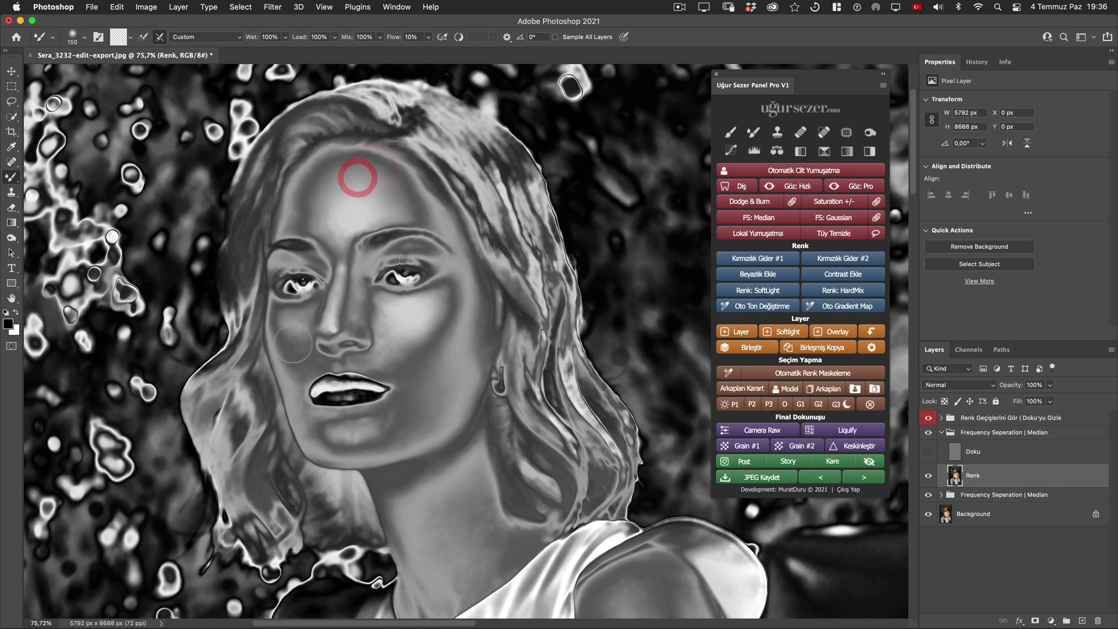
{"action": "left_click_drag", "start_coordinate": [301, 344], "coordinate": [291, 319]}
{"action": "key", "text": "bracketright"}
{"action": "key", "text": "bracketright"}
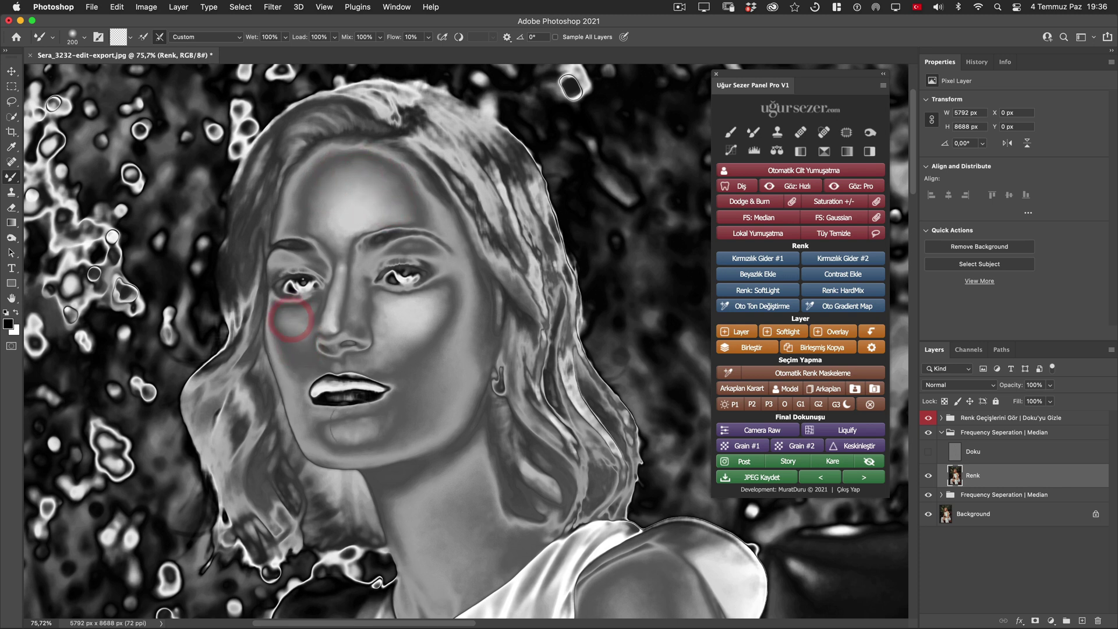
{"action": "scroll", "coordinate": [384, 418], "scroll_direction": "down", "scroll_amount": 5}
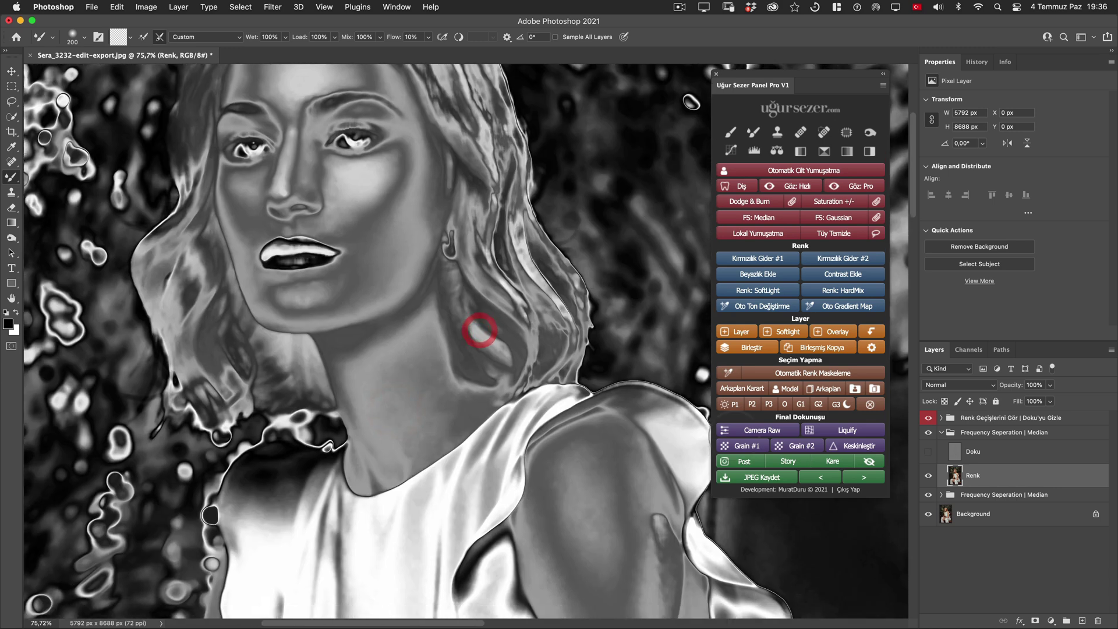
Smooth the neck tone while toggling the grayscale preview to compare against the colour photo
{"action": "left_click", "coordinate": [928, 419]}
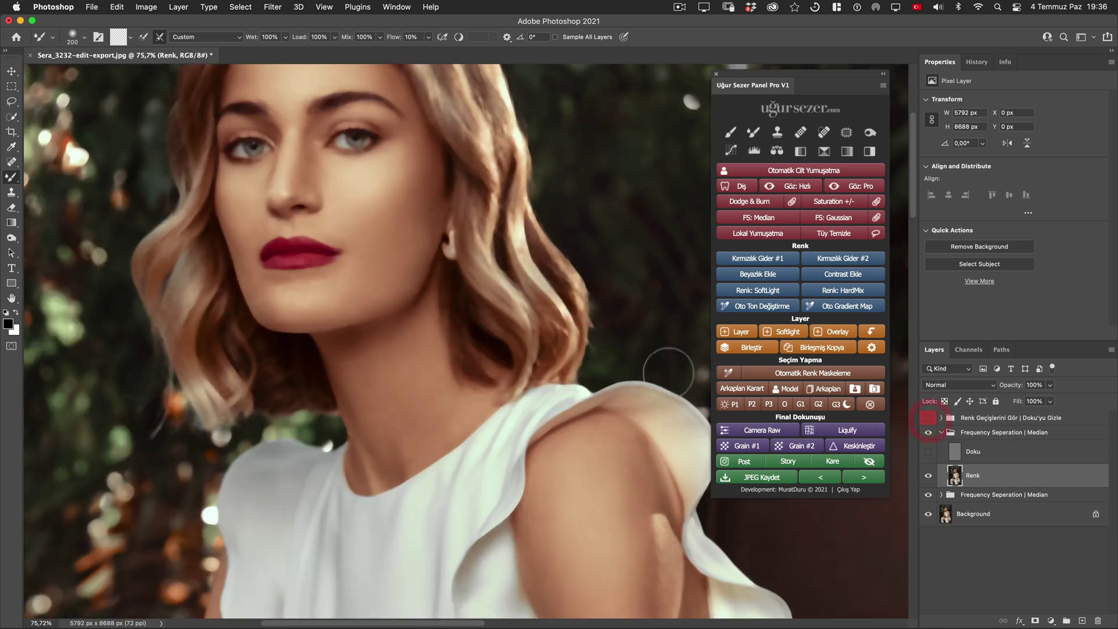
{"action": "key", "text": "bracketright"}
{"action": "mouse_move", "coordinate": [353, 362]}
{"action": "left_mouse_down"}
{"action": "mouse_move", "coordinate": [406, 345]}
{"action": "mouse_move", "coordinate": [428, 372]}
{"action": "left_mouse_up"}
{"action": "left_click", "coordinate": [928, 418]}
{"action": "left_click", "coordinate": [928, 417]}
{"action": "left_click", "coordinate": [928, 418]}
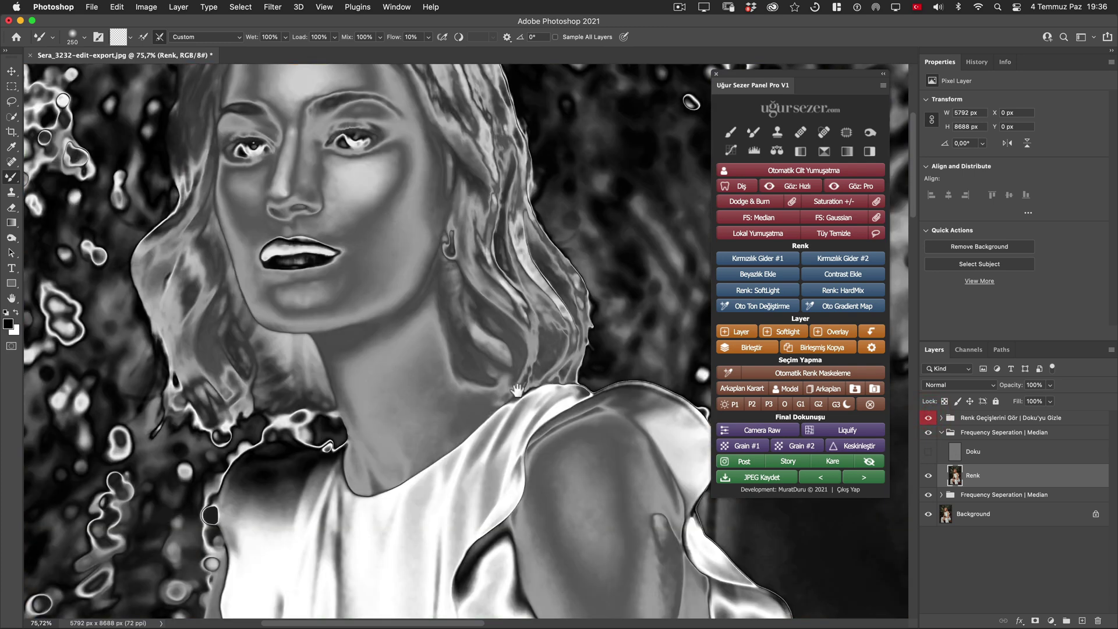
Zoom to the arm and blend the upper-arm skin tone on the Renk layer
{"action": "scroll", "coordinate": [499, 392], "scroll_direction": "down", "scroll_amount": 2}
{"action": "scroll", "coordinate": [488, 412], "scroll_direction": "down", "scroll_amount": 2}
{"action": "scroll", "coordinate": [488, 412], "scroll_direction": "down", "scroll_amount": 3}
{"action": "scroll", "coordinate": [462, 412], "scroll_direction": "up", "scroll_amount": 2}
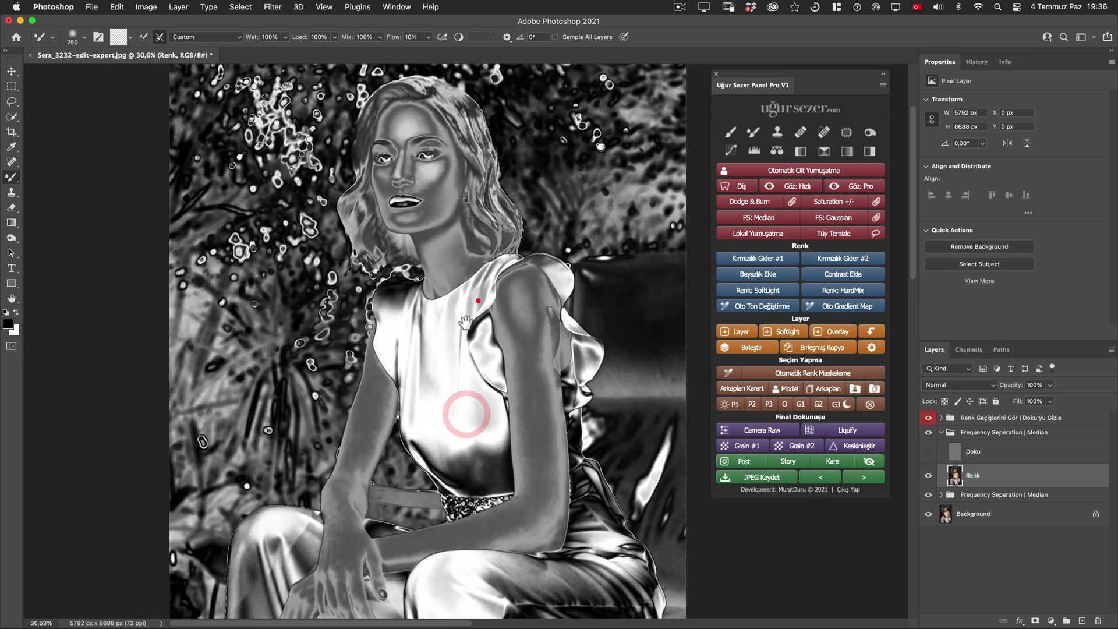
{"action": "scroll", "coordinate": [464, 302], "scroll_direction": "up", "scroll_amount": 1}
{"action": "scroll", "coordinate": [436, 433], "scroll_direction": "up", "scroll_amount": 1}
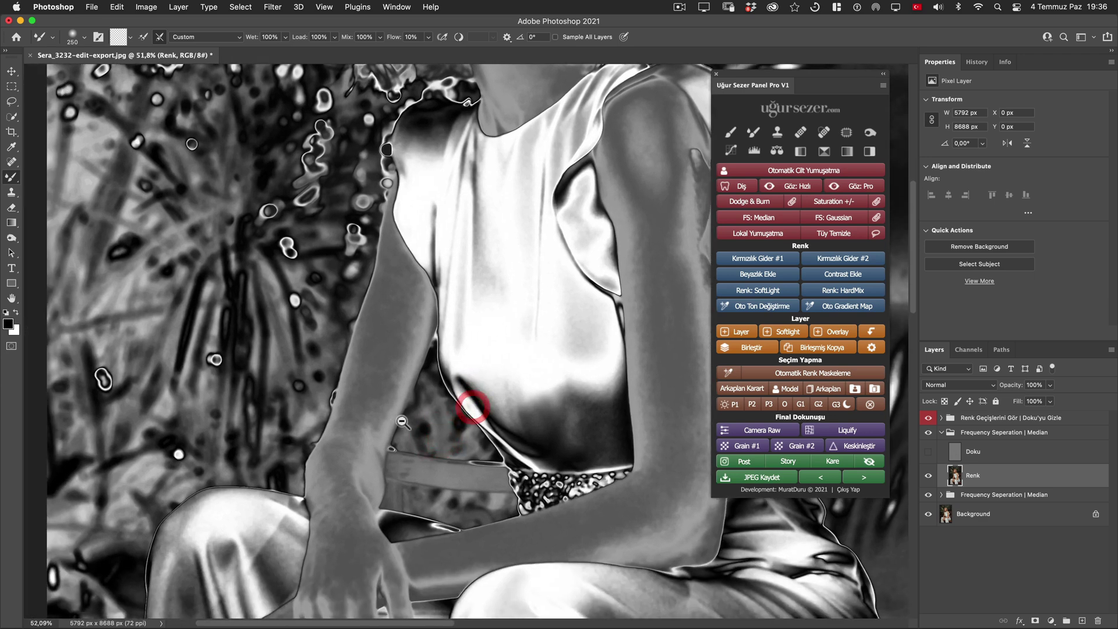
{"action": "scroll", "coordinate": [475, 400], "scroll_direction": "up", "scroll_amount": 1}
{"action": "left_click_drag", "start_coordinate": [406, 416], "coordinate": [390, 344]}
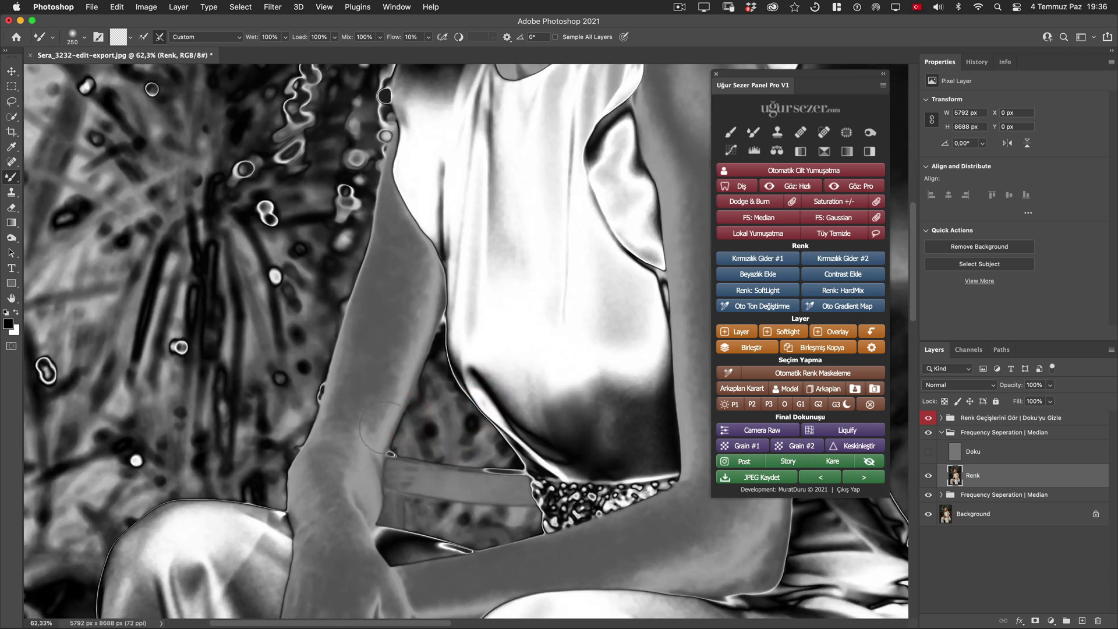
{"action": "key", "text": "bracketright"}
{"action": "left_click", "coordinate": [379, 369]}
{"action": "left_click_drag", "start_coordinate": [396, 328], "coordinate": [407, 263]}
Blend the forearm and wrist tones with smaller Mixer Brush strokes
{"action": "key", "text": "bracketleft"}
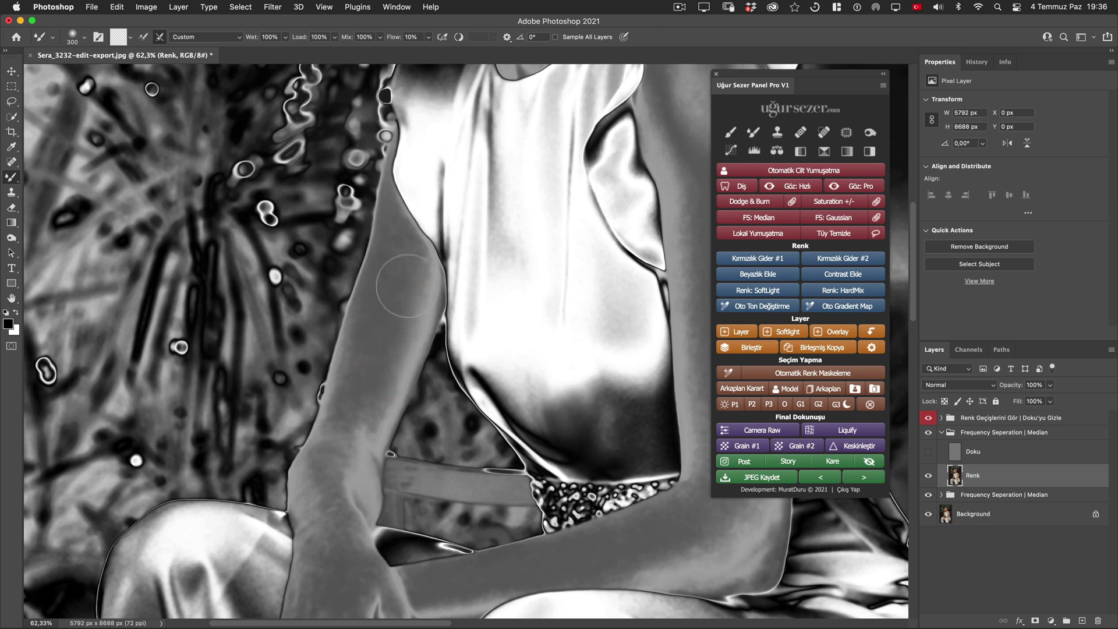
{"action": "left_click", "coordinate": [403, 296]}
{"action": "left_click", "coordinate": [355, 379]}
{"action": "scroll", "coordinate": [355, 379], "scroll_direction": "down", "scroll_amount": 5}
{"action": "left_click", "coordinate": [419, 325]}
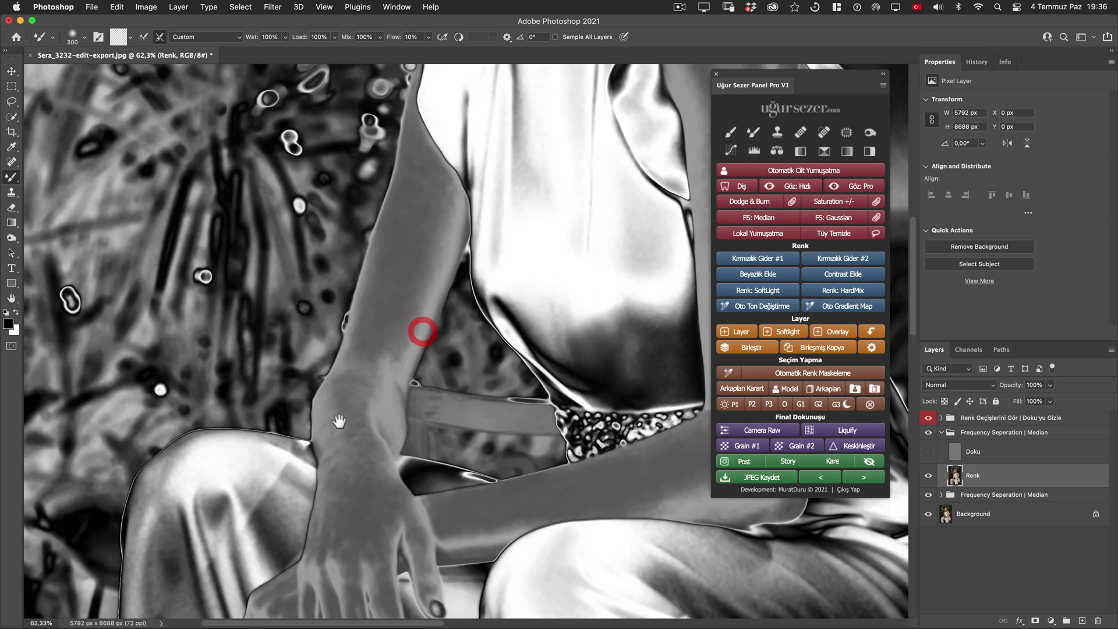
{"action": "key", "text": "bracketleft"}
{"action": "left_click_drag", "start_coordinate": [344, 390], "coordinate": [358, 445]}
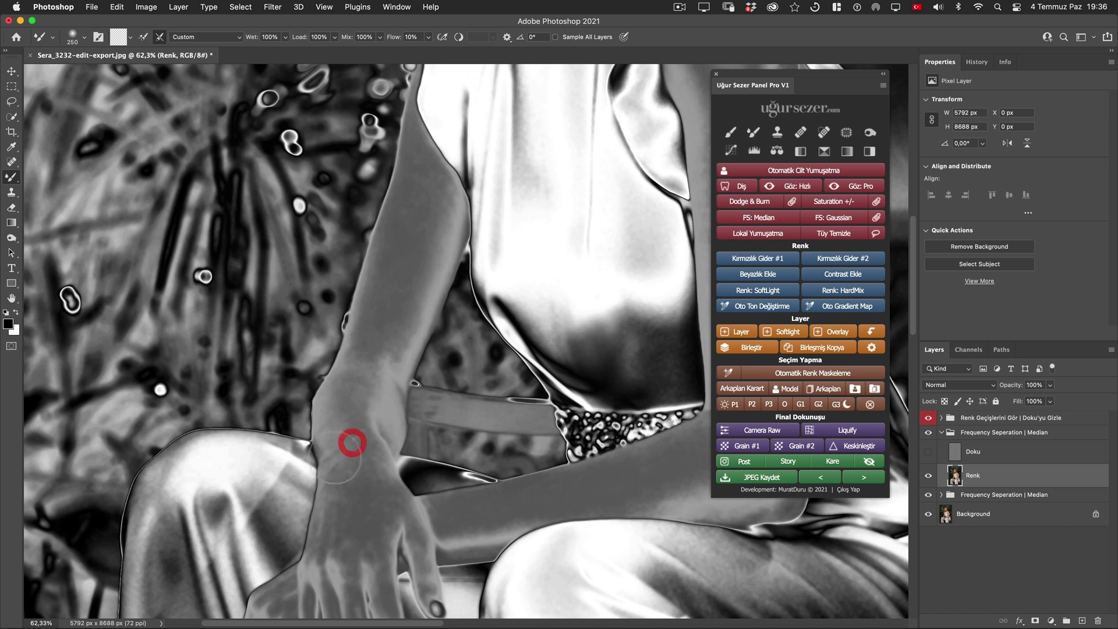
{"action": "left_click_drag", "start_coordinate": [359, 445], "coordinate": [382, 357]}
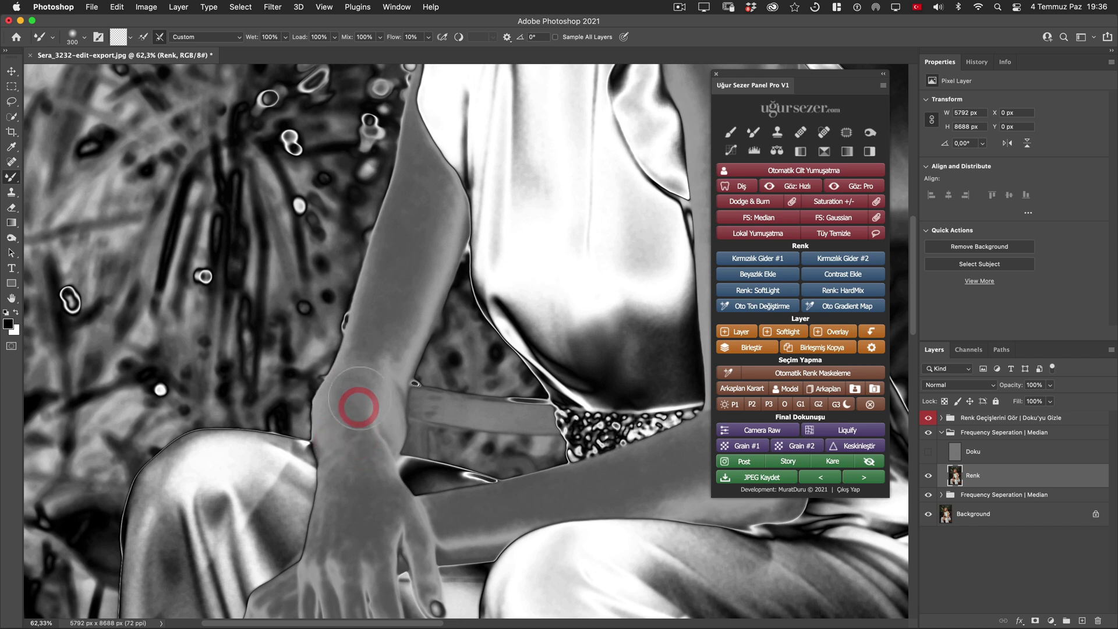
{"action": "key", "text": "bracketright"}
{"action": "key", "text": "bracketleft"}
{"action": "mouse_move", "coordinate": [350, 442]}
{"action": "left_mouse_down"}
{"action": "mouse_move", "coordinate": [345, 523]}
{"action": "mouse_move", "coordinate": [350, 403]}
{"action": "mouse_move", "coordinate": [362, 393]}
{"action": "left_mouse_up"}
{"action": "key", "text": "bracketright"}
Show the Doku layer, hide the grayscale preview, and compare the neck before and after
{"action": "left_click", "coordinate": [928, 451]}
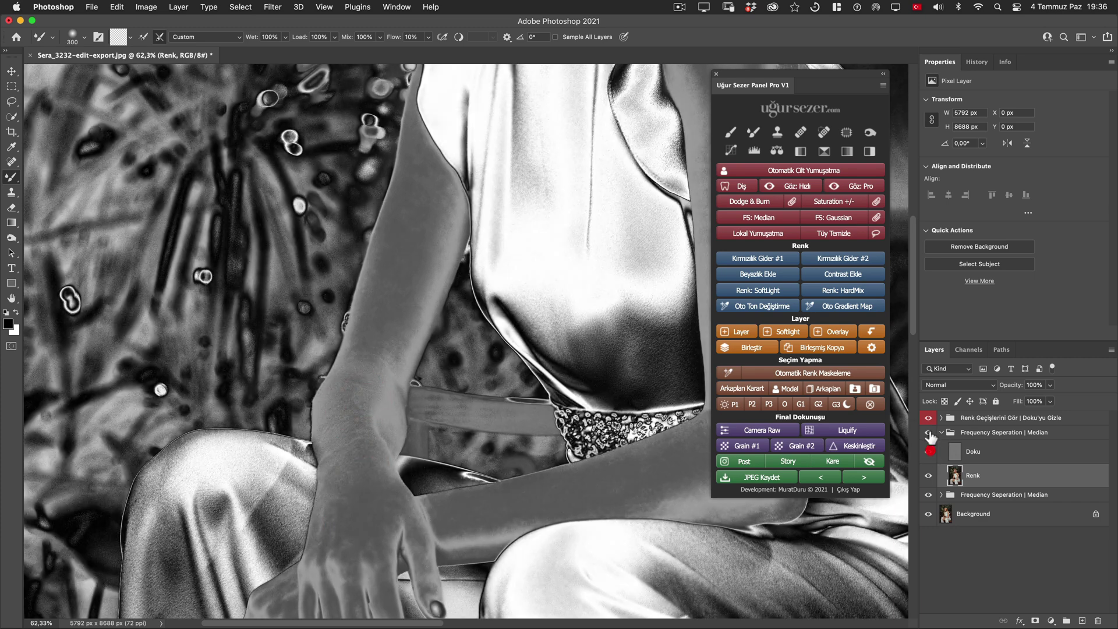
{"action": "left_click", "coordinate": [928, 417]}
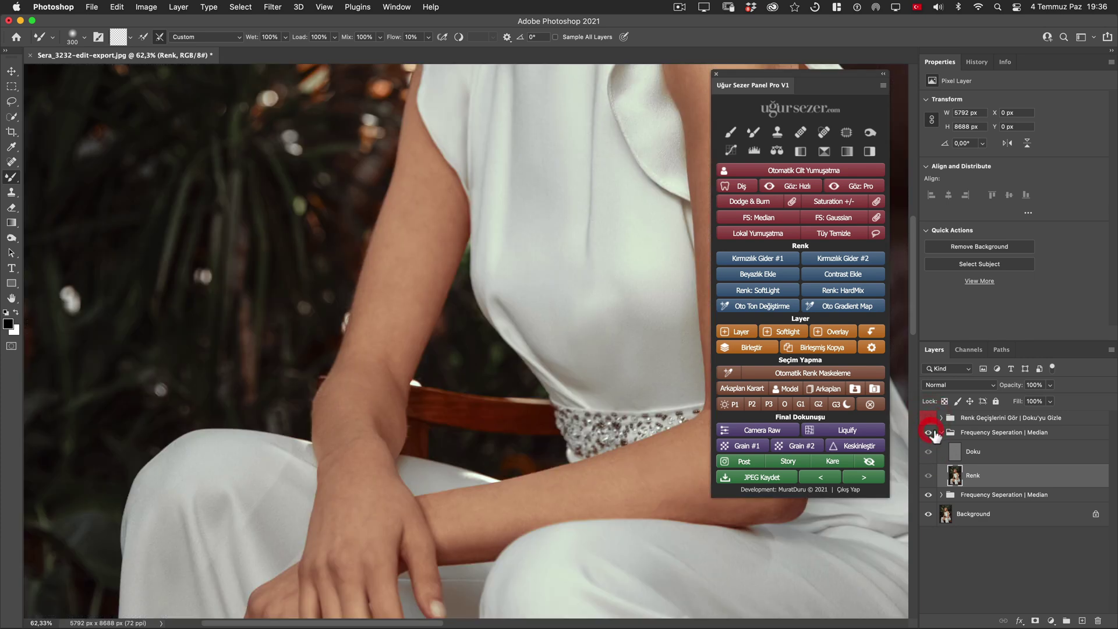
{"action": "scroll", "coordinate": [505, 237], "scroll_direction": "up", "scroll_amount": 10}
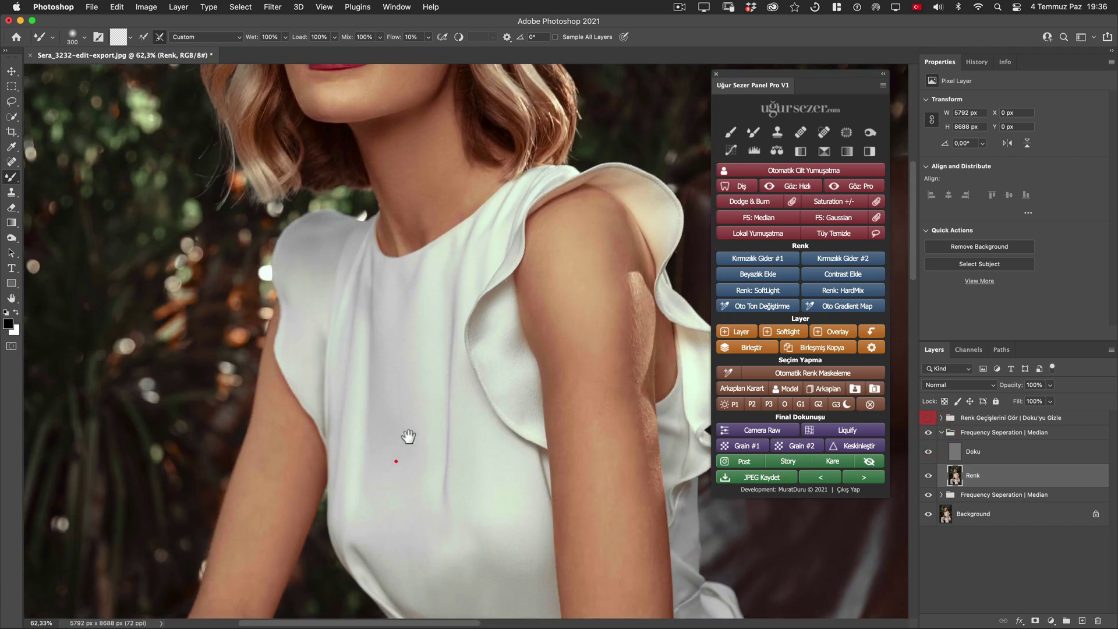
{"action": "scroll", "coordinate": [407, 439], "scroll_direction": "up", "scroll_amount": 10}
{"action": "scroll", "coordinate": [427, 275], "scroll_direction": "up", "scroll_amount": 2, "text": "alt"}
{"action": "scroll", "coordinate": [427, 275], "scroll_direction": "up", "scroll_amount": 2, "text": "alt"}
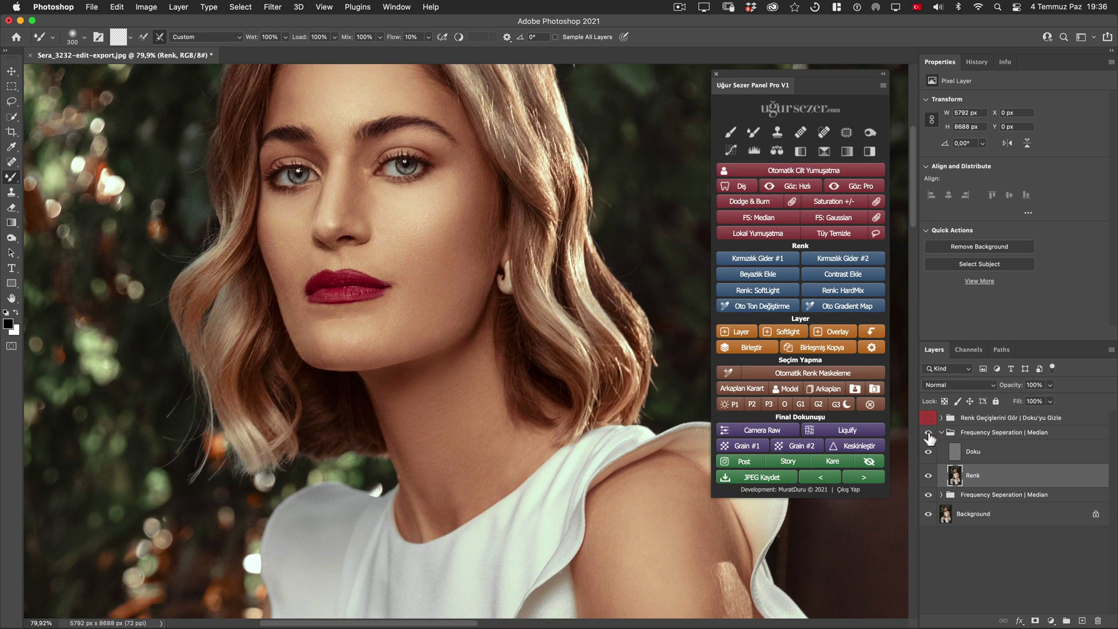
{"action": "left_click", "coordinate": [929, 433]}
Zoom in on the chin, turn the retouch group back on, and collapse it
{"action": "scroll", "coordinate": [527, 326], "scroll_direction": "down", "scroll_amount": 5, "text": "alt"}
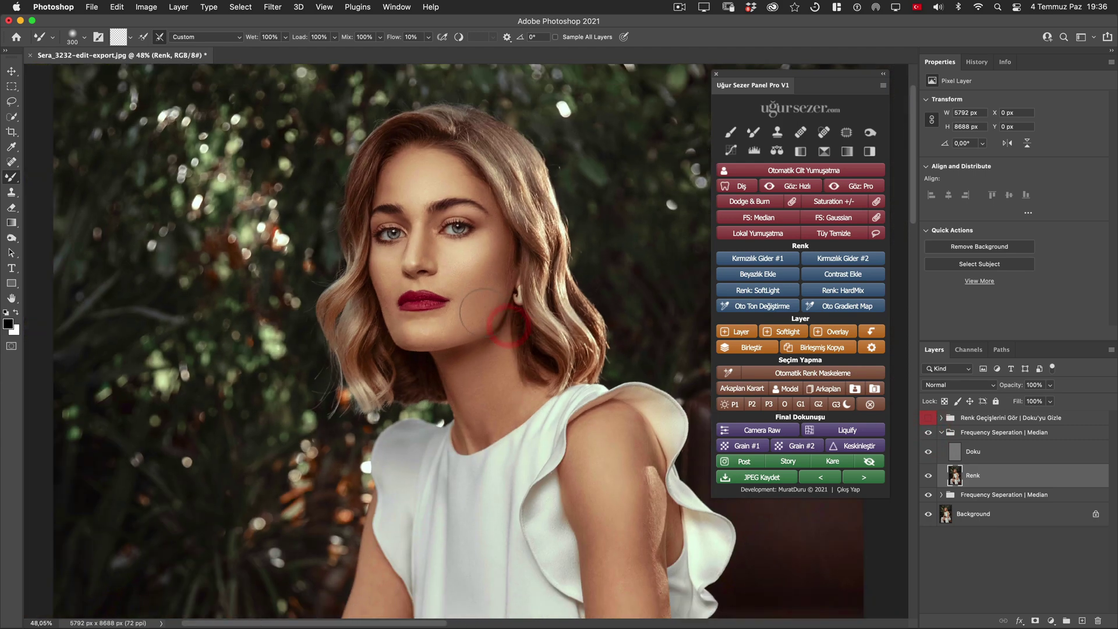
{"action": "key", "text": "h"}
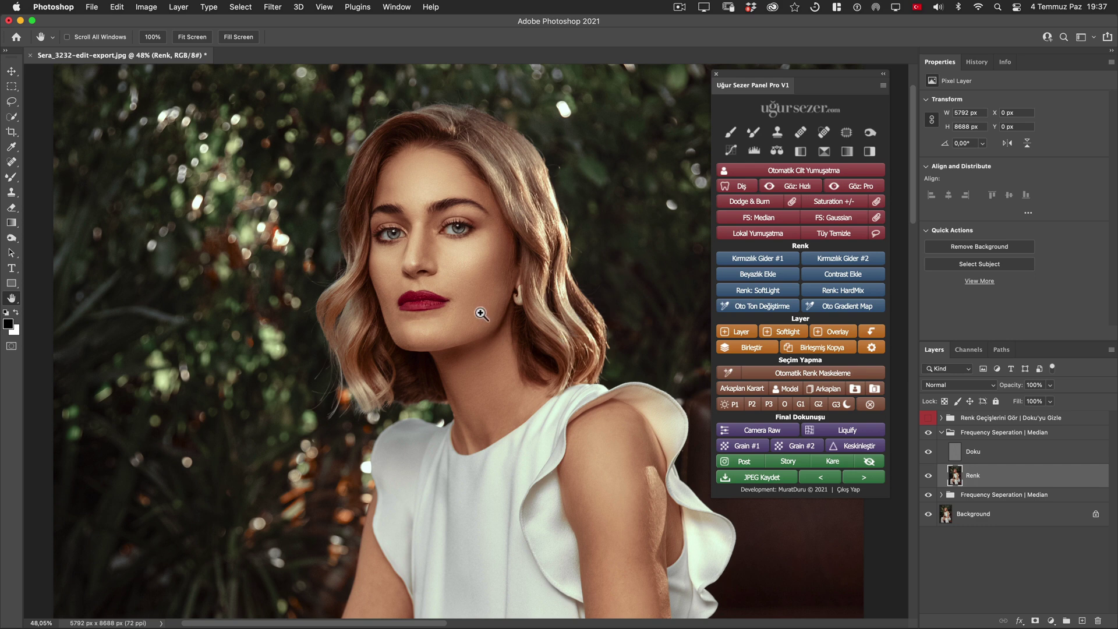
{"action": "left_click_drag", "start_coordinate": [481, 313], "coordinate": [506, 317]}
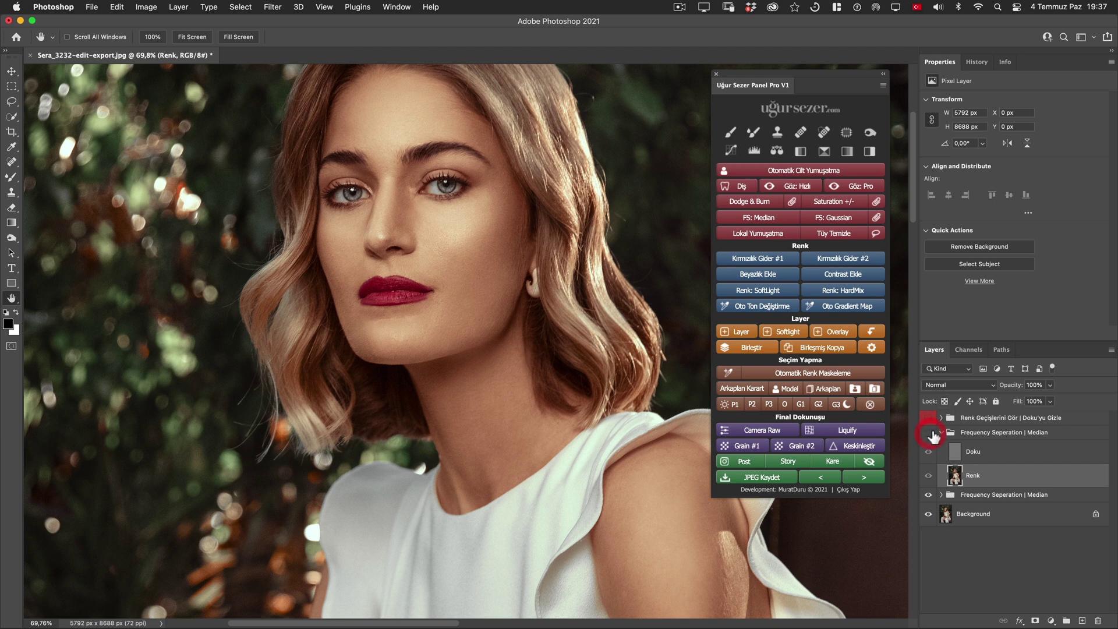
{"action": "left_click", "coordinate": [929, 433]}
{"action": "left_click", "coordinate": [942, 432]}
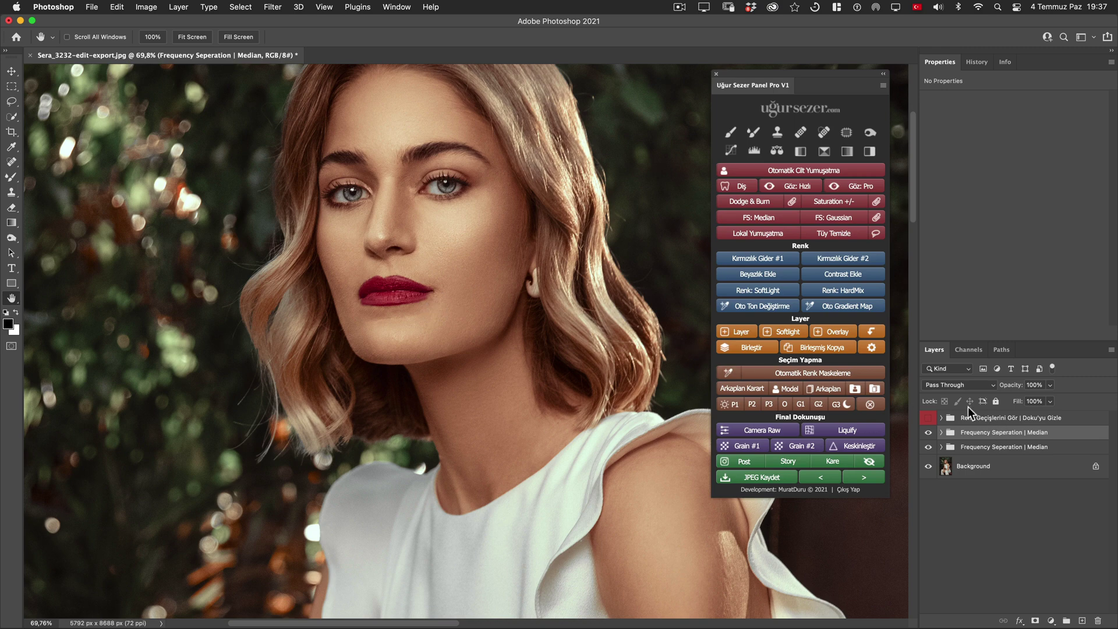
Navigate down the portrait to bring the legs and dress folds into view
{"action": "scroll", "coordinate": [623, 331], "scroll_direction": "down", "scroll_amount": 5}
{"action": "scroll", "coordinate": [606, 407], "scroll_direction": "down", "scroll_amount": 5}
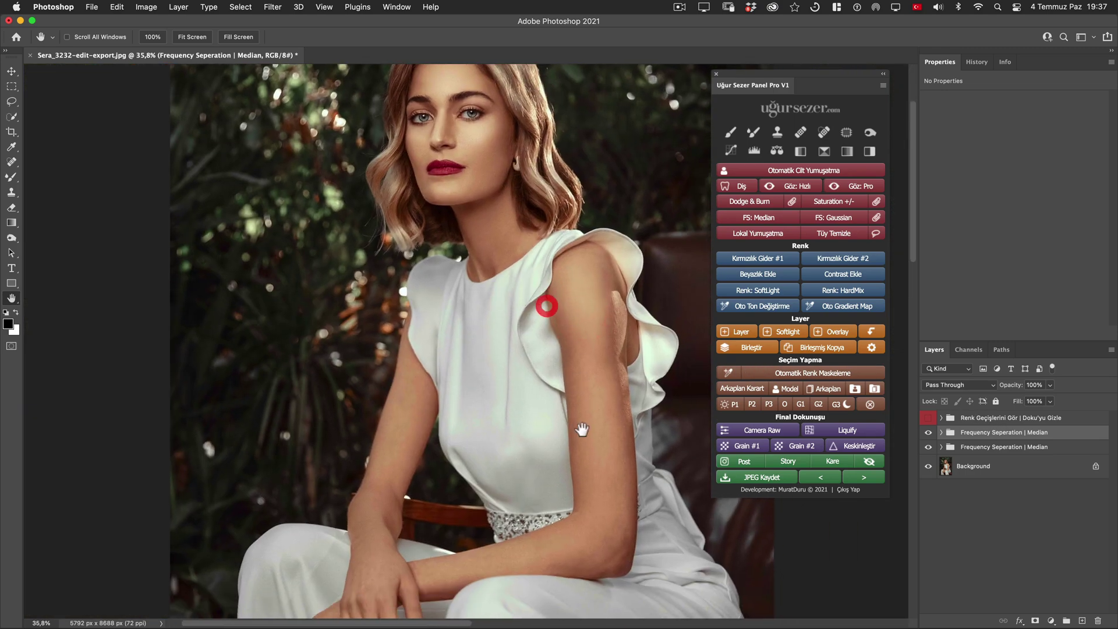
{"action": "scroll", "coordinate": [598, 437], "scroll_direction": "down", "scroll_amount": 2}
{"action": "scroll", "coordinate": [600, 449], "scroll_direction": "down", "scroll_amount": 3}
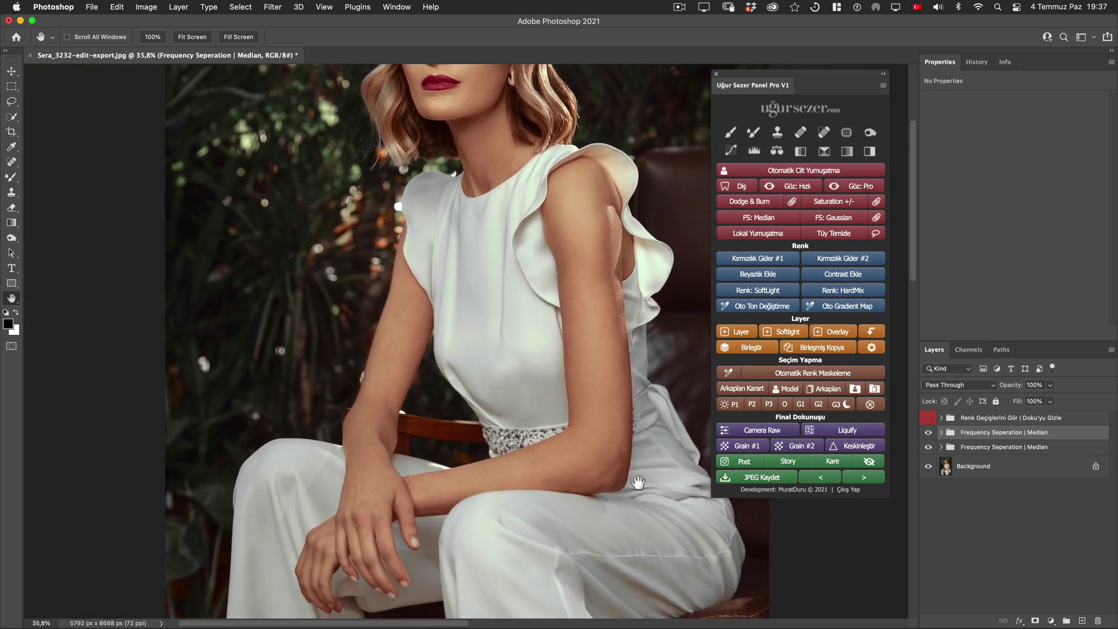
{"action": "scroll", "coordinate": [610, 481], "scroll_direction": "up", "scroll_amount": 2}
{"action": "scroll", "coordinate": [610, 481], "scroll_direction": "down", "scroll_amount": 2}
{"action": "scroll", "coordinate": [591, 379], "scroll_direction": "down", "scroll_amount": 1}
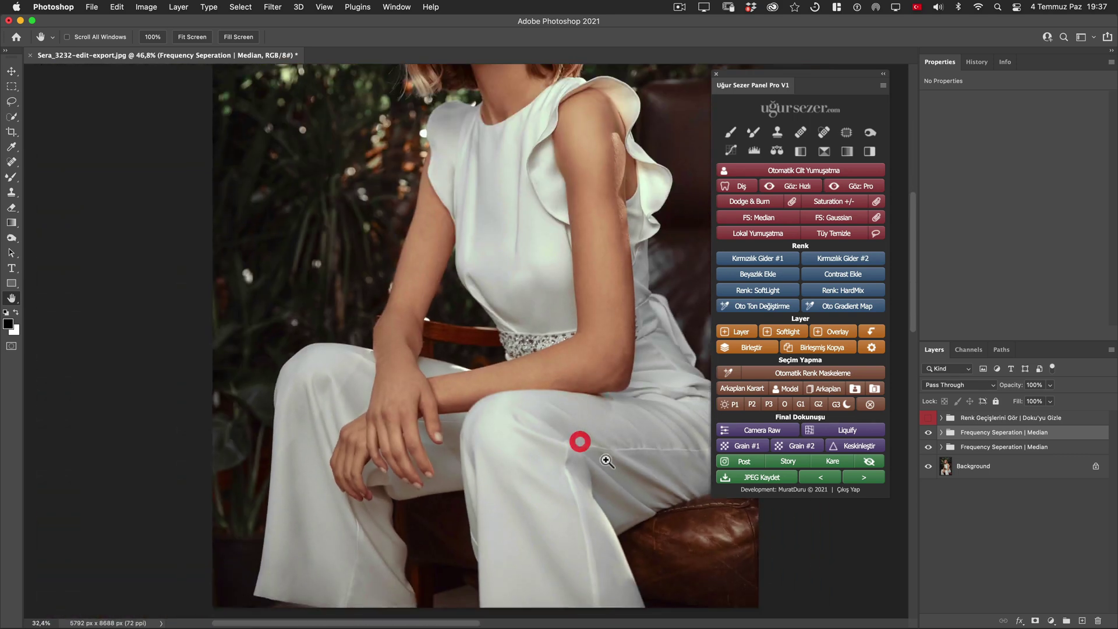
{"action": "scroll", "coordinate": [578, 442], "scroll_direction": "down", "scroll_amount": 1}
{"action": "left_click_drag", "start_coordinate": [593, 442], "coordinate": [594, 471]}
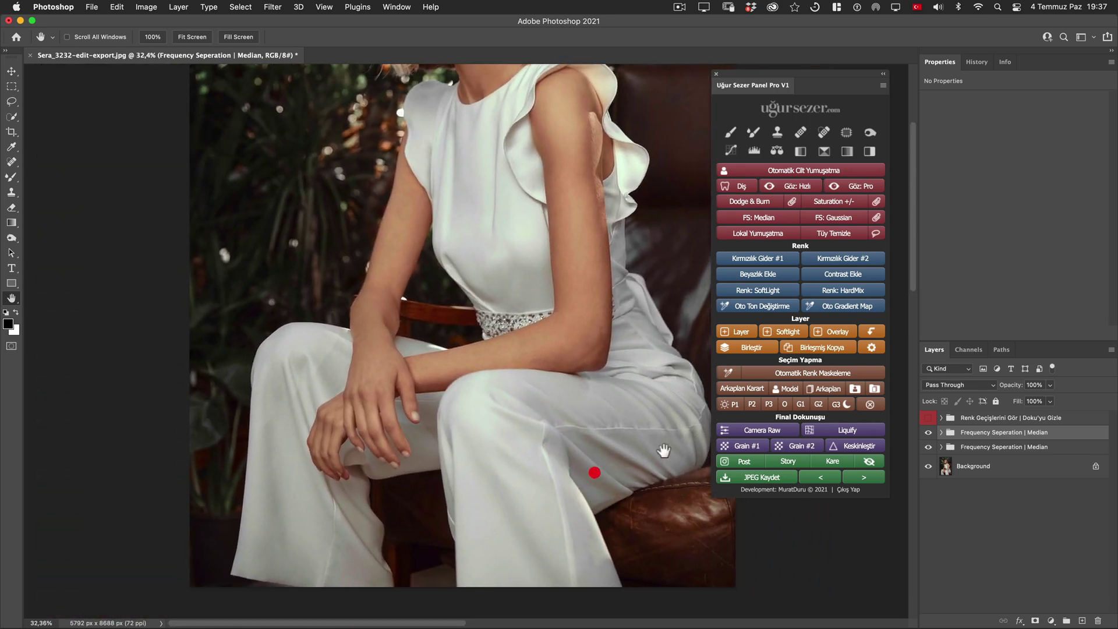
Expand the Frequency Seperation group and select its Renk colour layer
{"action": "left_click", "coordinate": [942, 433]}
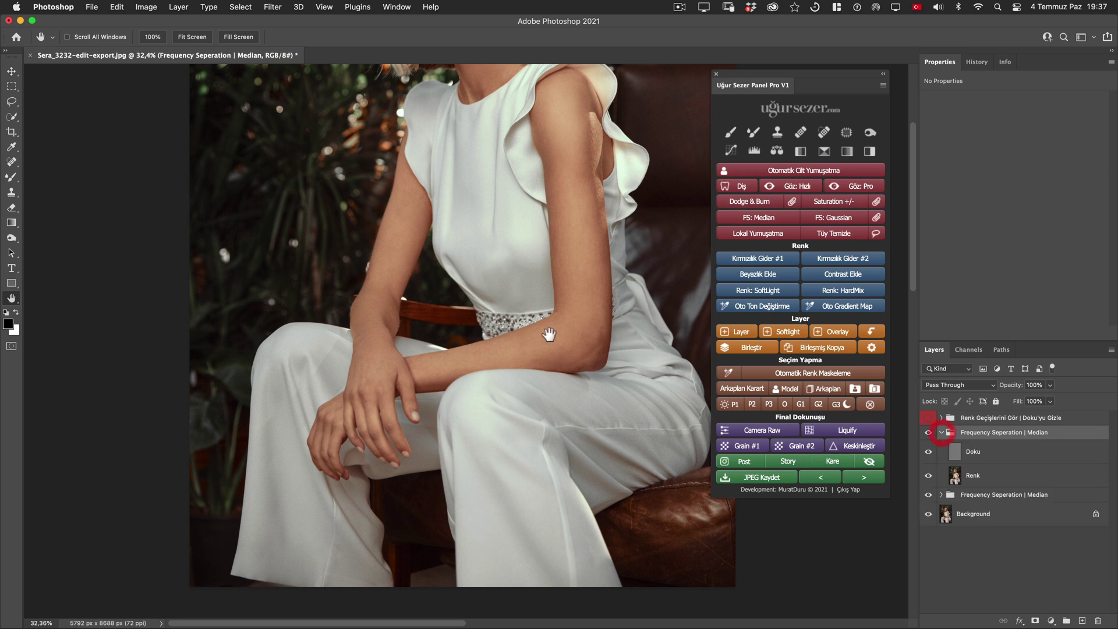
{"action": "scroll", "coordinate": [587, 351], "scroll_direction": "up", "scroll_amount": 1}
{"action": "scroll", "coordinate": [568, 355], "scroll_direction": "up", "scroll_amount": 1}
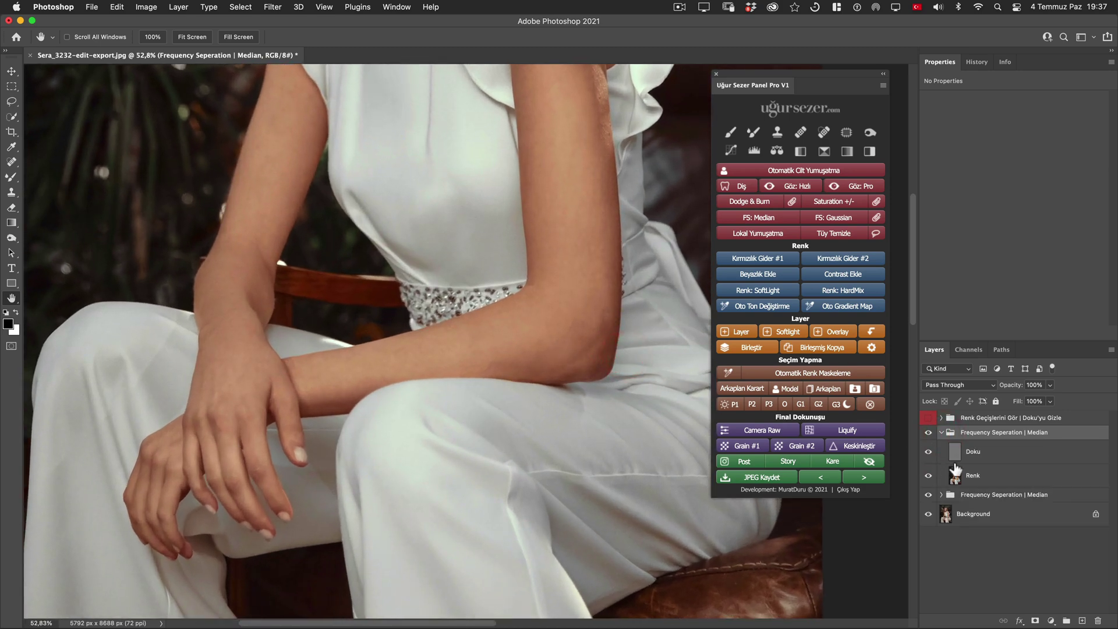
{"action": "left_click", "coordinate": [970, 476]}
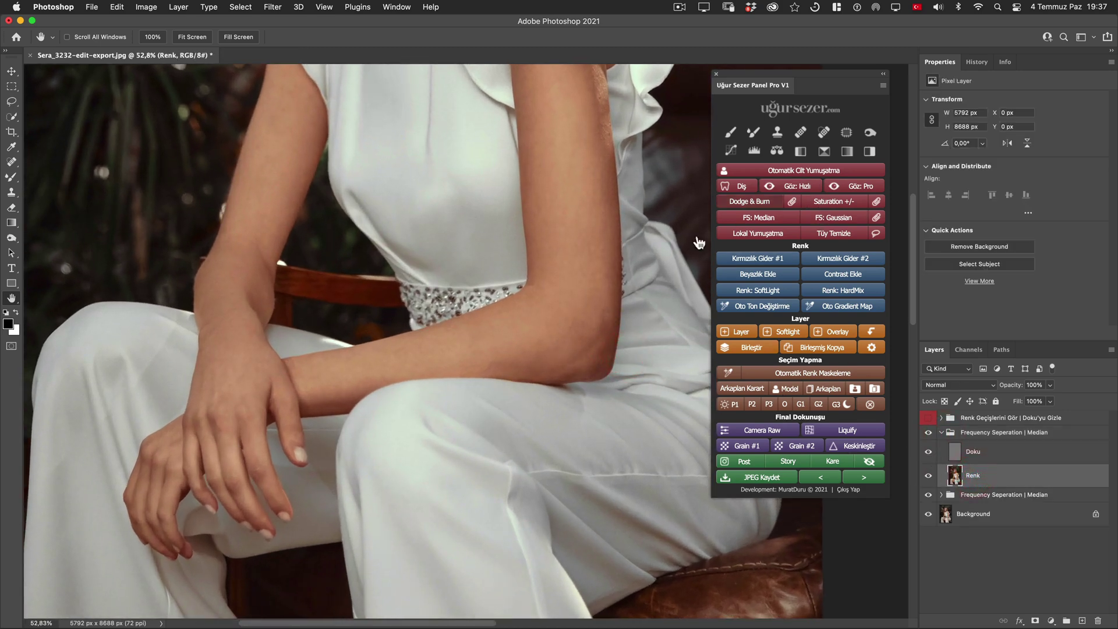
Blend the elbow and forearm with a 400 px Mixer Brush, then zoom out and collapse the group
{"action": "left_click", "coordinate": [752, 132]}
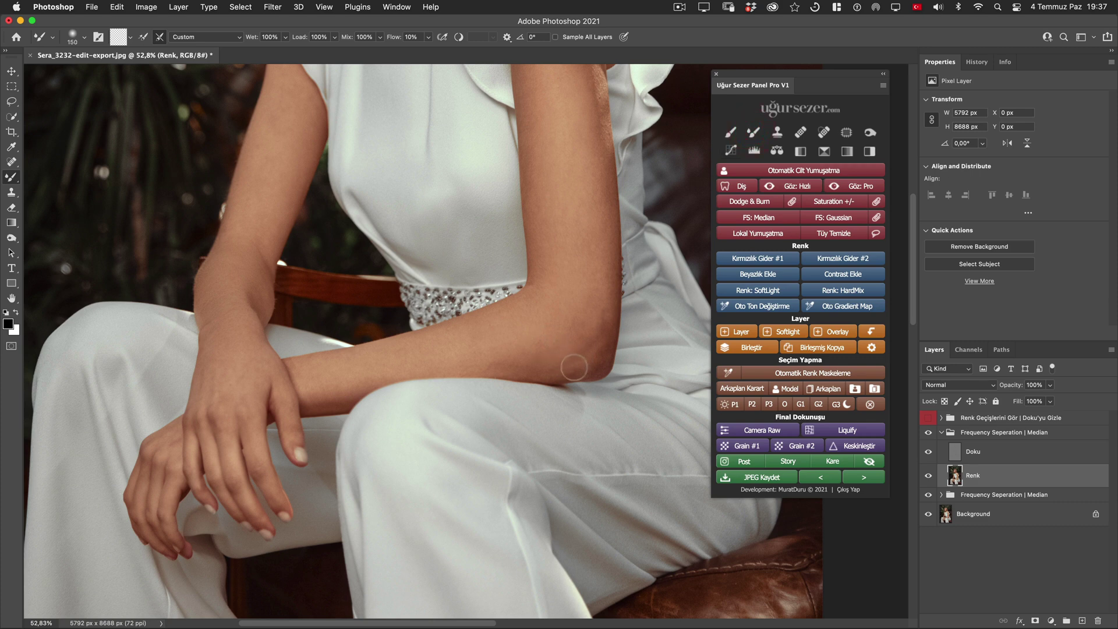
{"action": "left_click_drag", "start_coordinate": [597, 342], "coordinate": [572, 349]}
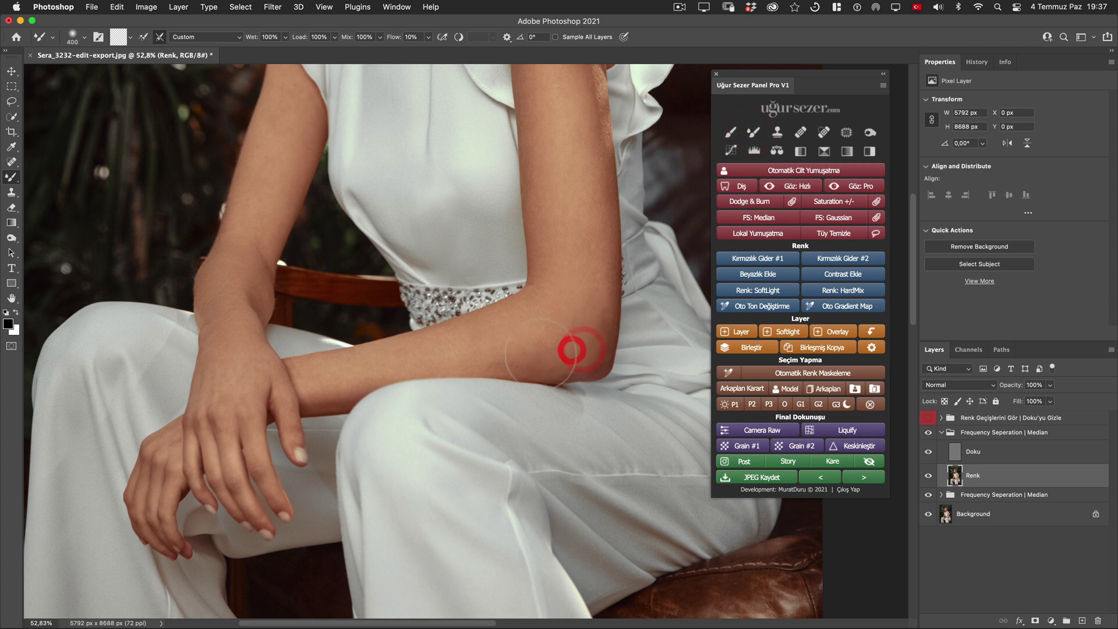
{"action": "mouse_move", "coordinate": [566, 339]}
{"action": "left_mouse_down"}
{"action": "mouse_move", "coordinate": [585, 350]}
{"action": "mouse_move", "coordinate": [579, 280]}
{"action": "left_mouse_up"}
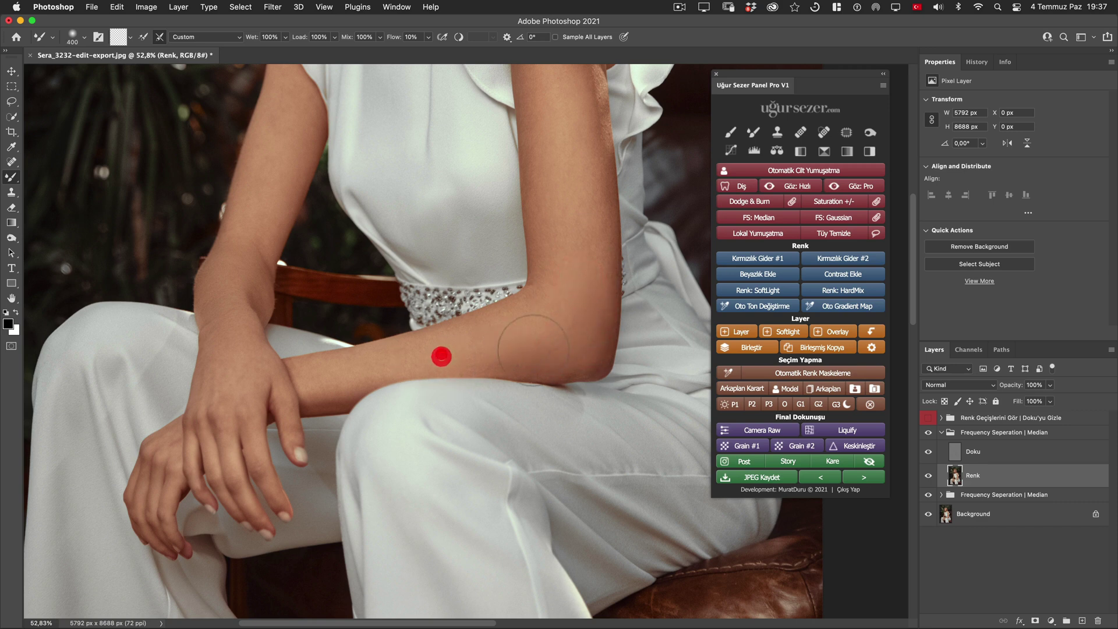
{"action": "scroll", "coordinate": [591, 380], "scroll_direction": "down", "scroll_amount": 5}
{"action": "left_click_drag", "start_coordinate": [573, 385], "coordinate": [558, 411]}
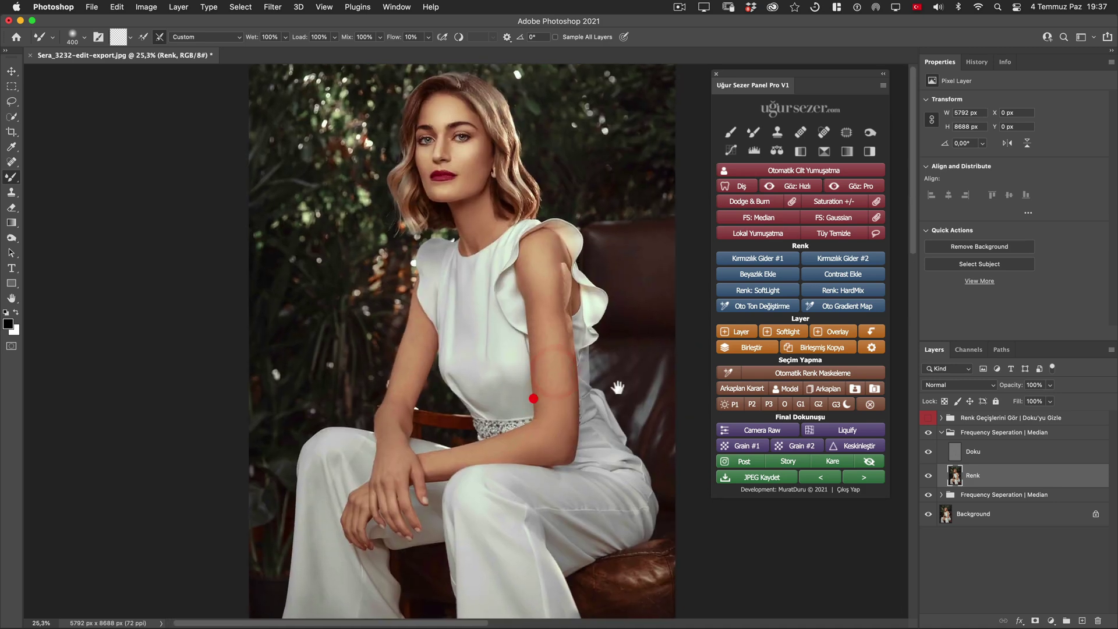
{"action": "left_click", "coordinate": [942, 433]}
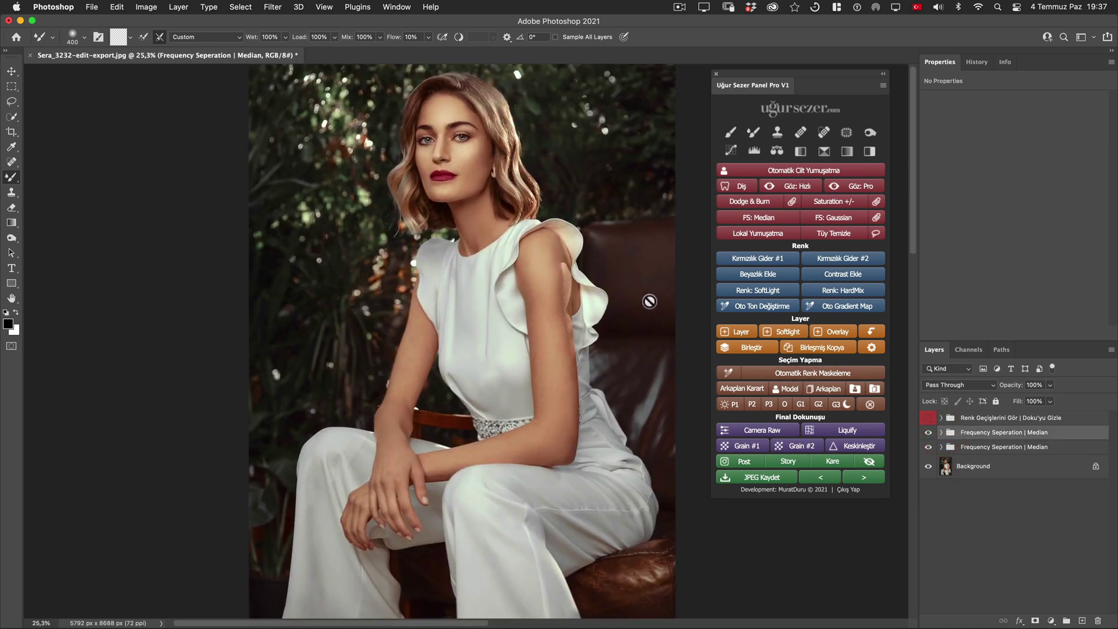
Delete the Renk Geçişlerini Gör helper group and confirm the deletion
{"action": "key", "text": "h"}
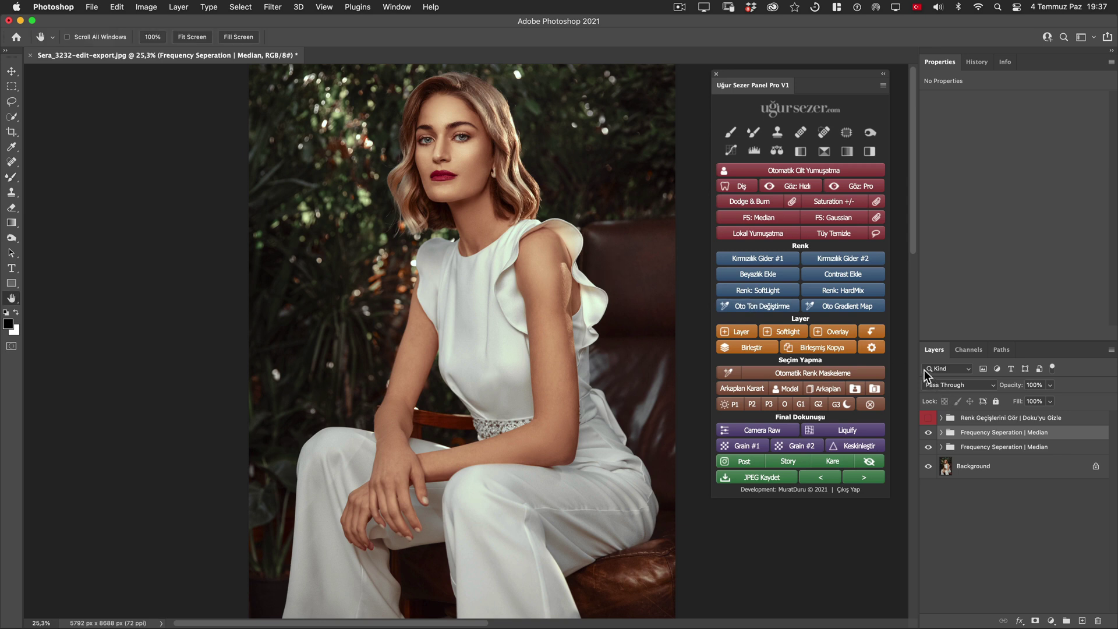
{"action": "left_click", "coordinate": [984, 419]}
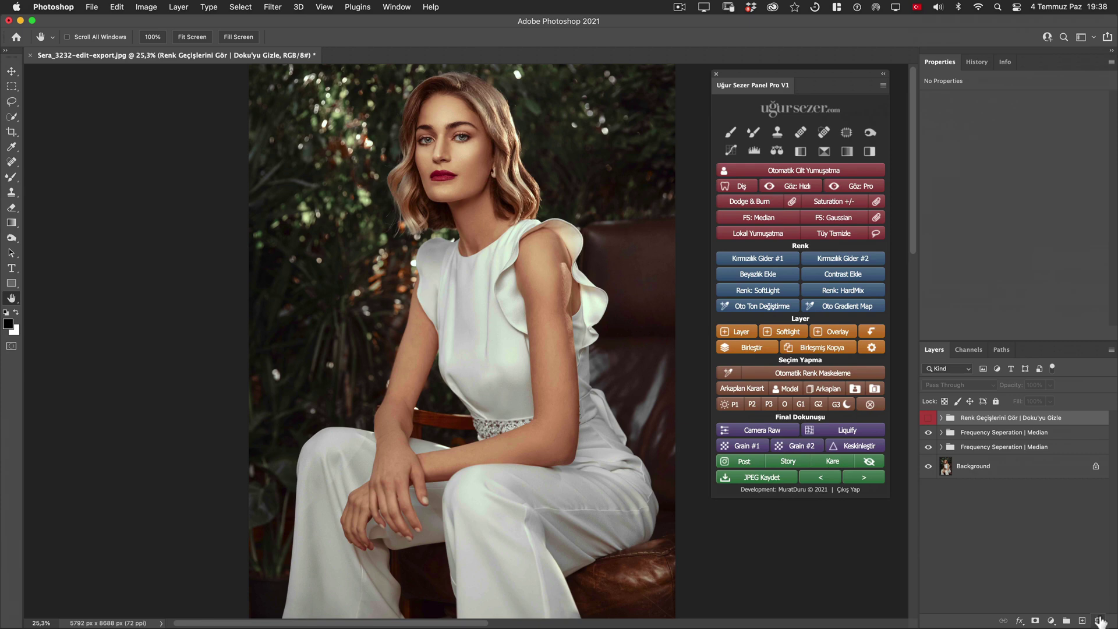
{"action": "left_click", "coordinate": [1099, 621]}
{"action": "left_click", "coordinate": [544, 233]}
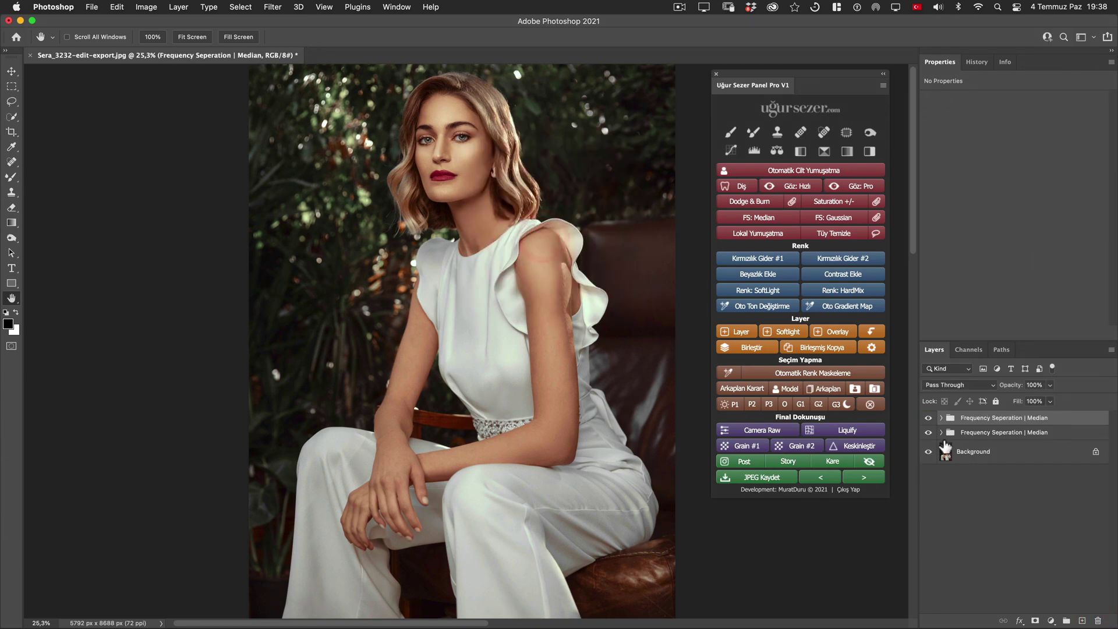
Compare the retouched dress, arm and hands against the original by toggling visibility
{"action": "left_click_drag", "start_coordinate": [510, 409], "coordinate": [555, 412]}
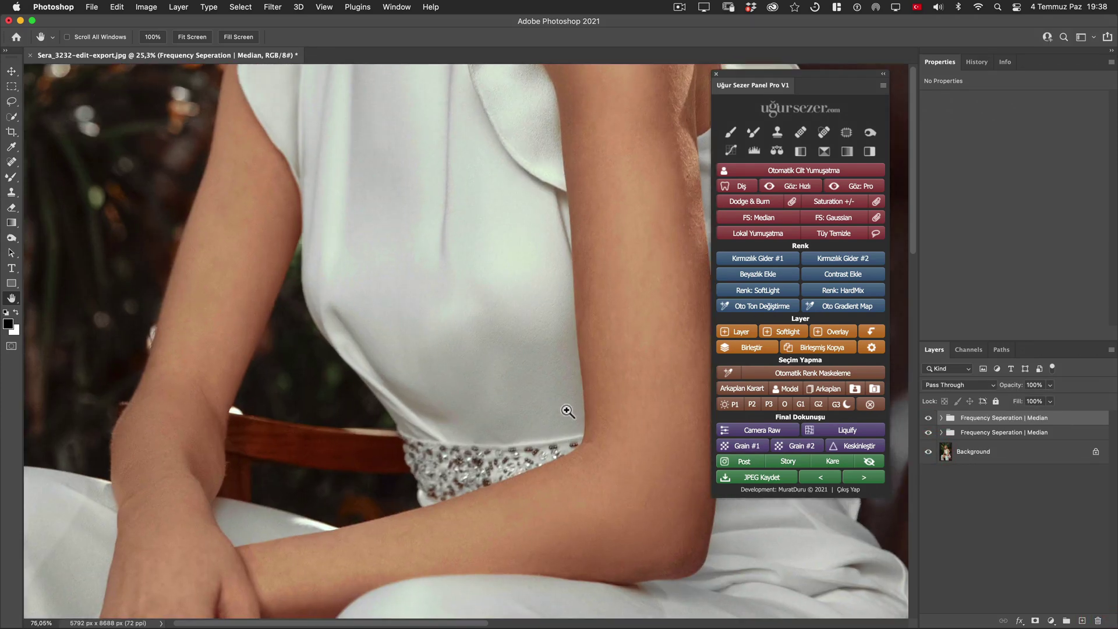
{"action": "left_click", "coordinate": [928, 452]}
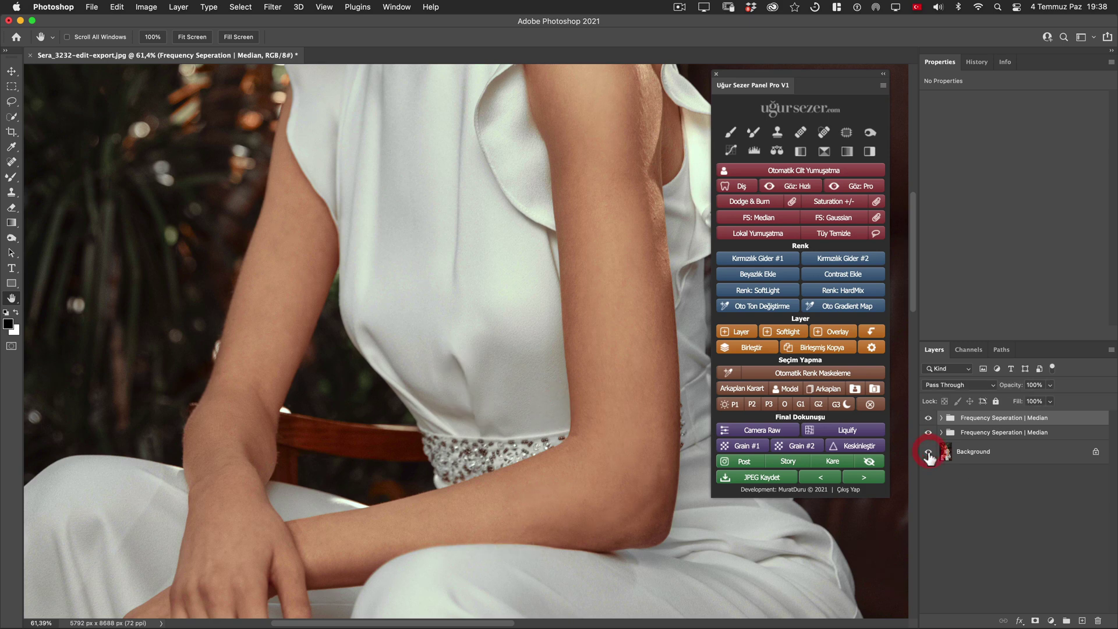
{"action": "left_click", "coordinate": [929, 452], "text": "alt"}
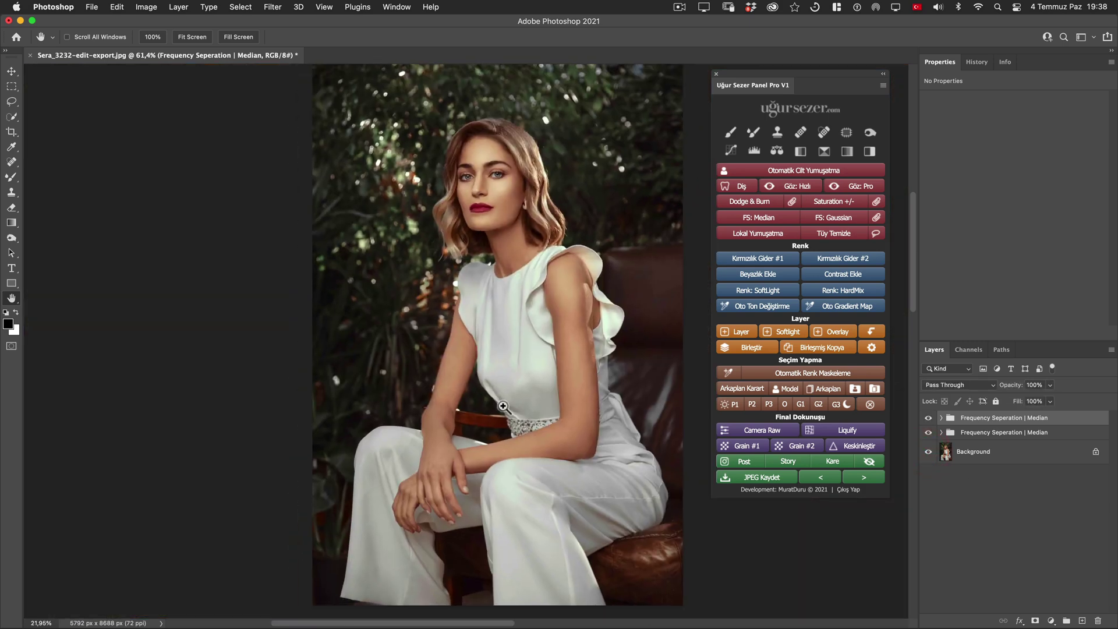
{"action": "left_click_drag", "start_coordinate": [573, 415], "coordinate": [466, 565]}
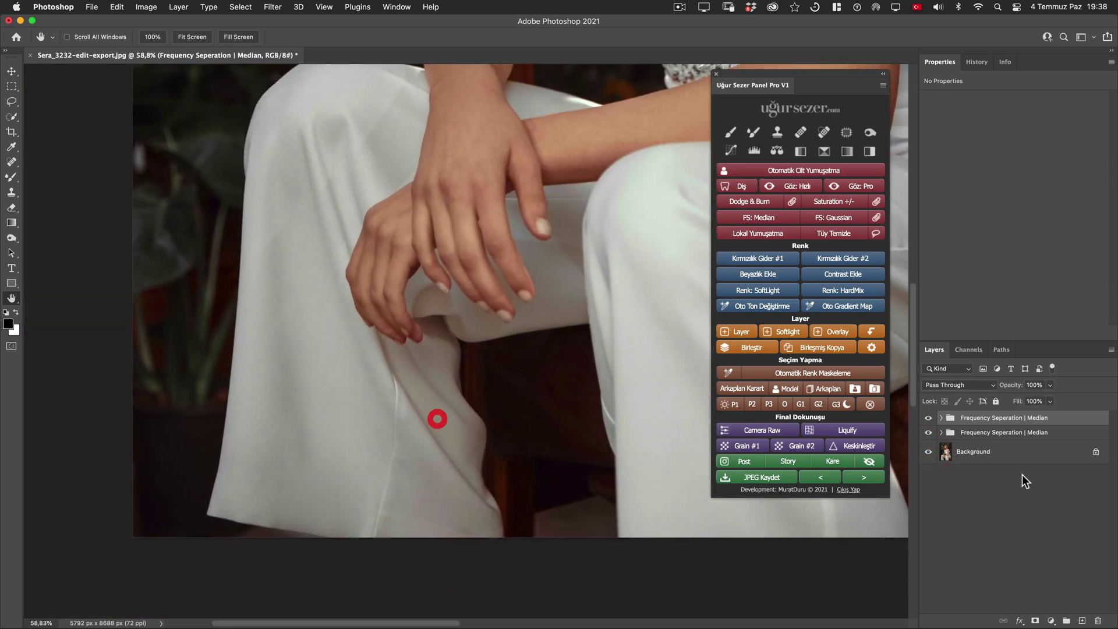
{"action": "left_click", "coordinate": [927, 452]}
{"action": "mouse_move", "coordinate": [641, 386]}
{"action": "left_mouse_down"}
{"action": "mouse_move", "coordinate": [512, 367]}
{"action": "mouse_move", "coordinate": [459, 492]}
{"action": "left_mouse_up"}
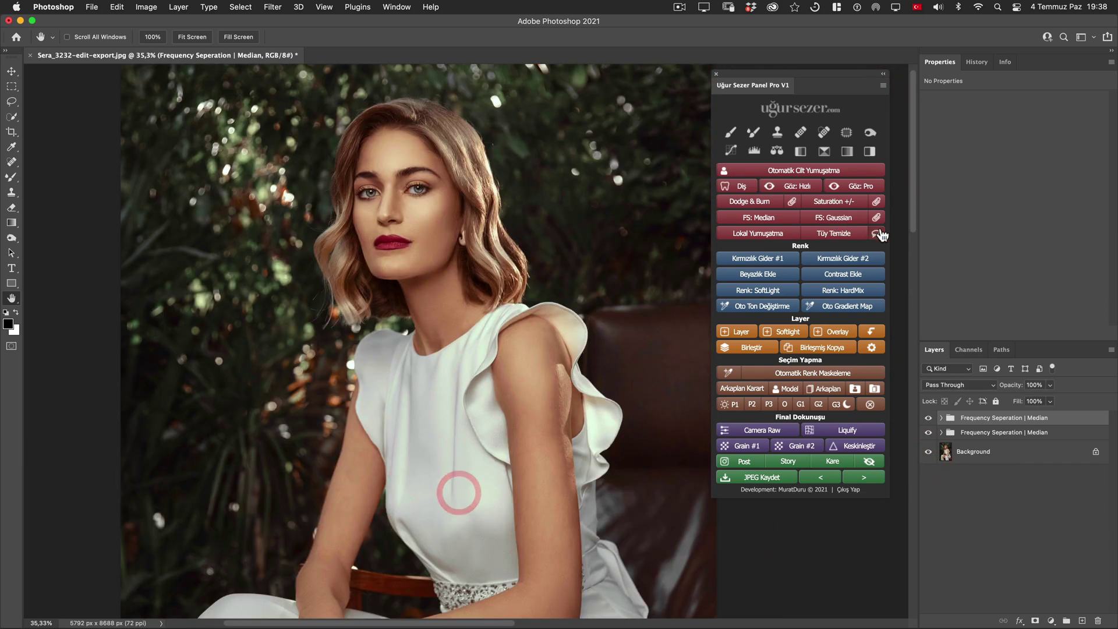